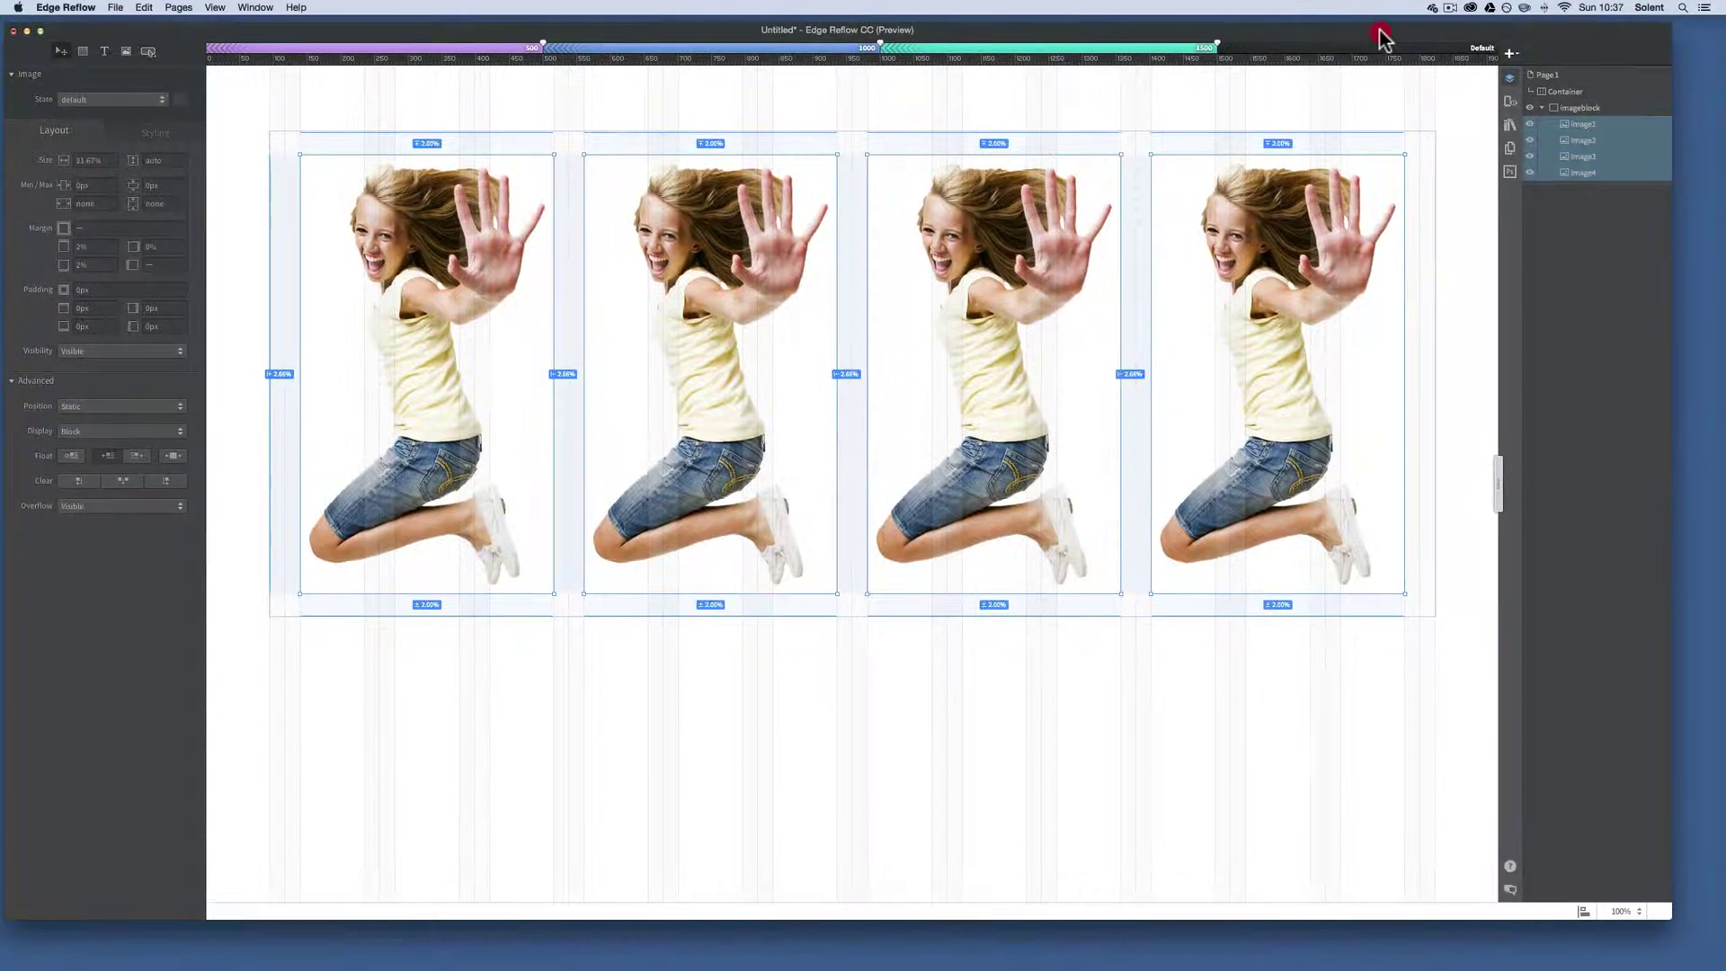
Review the finished four-image layout at the 1500, 1000 and 500 px breakpoints
left_click_drag(1410, 24, 1403, 27)
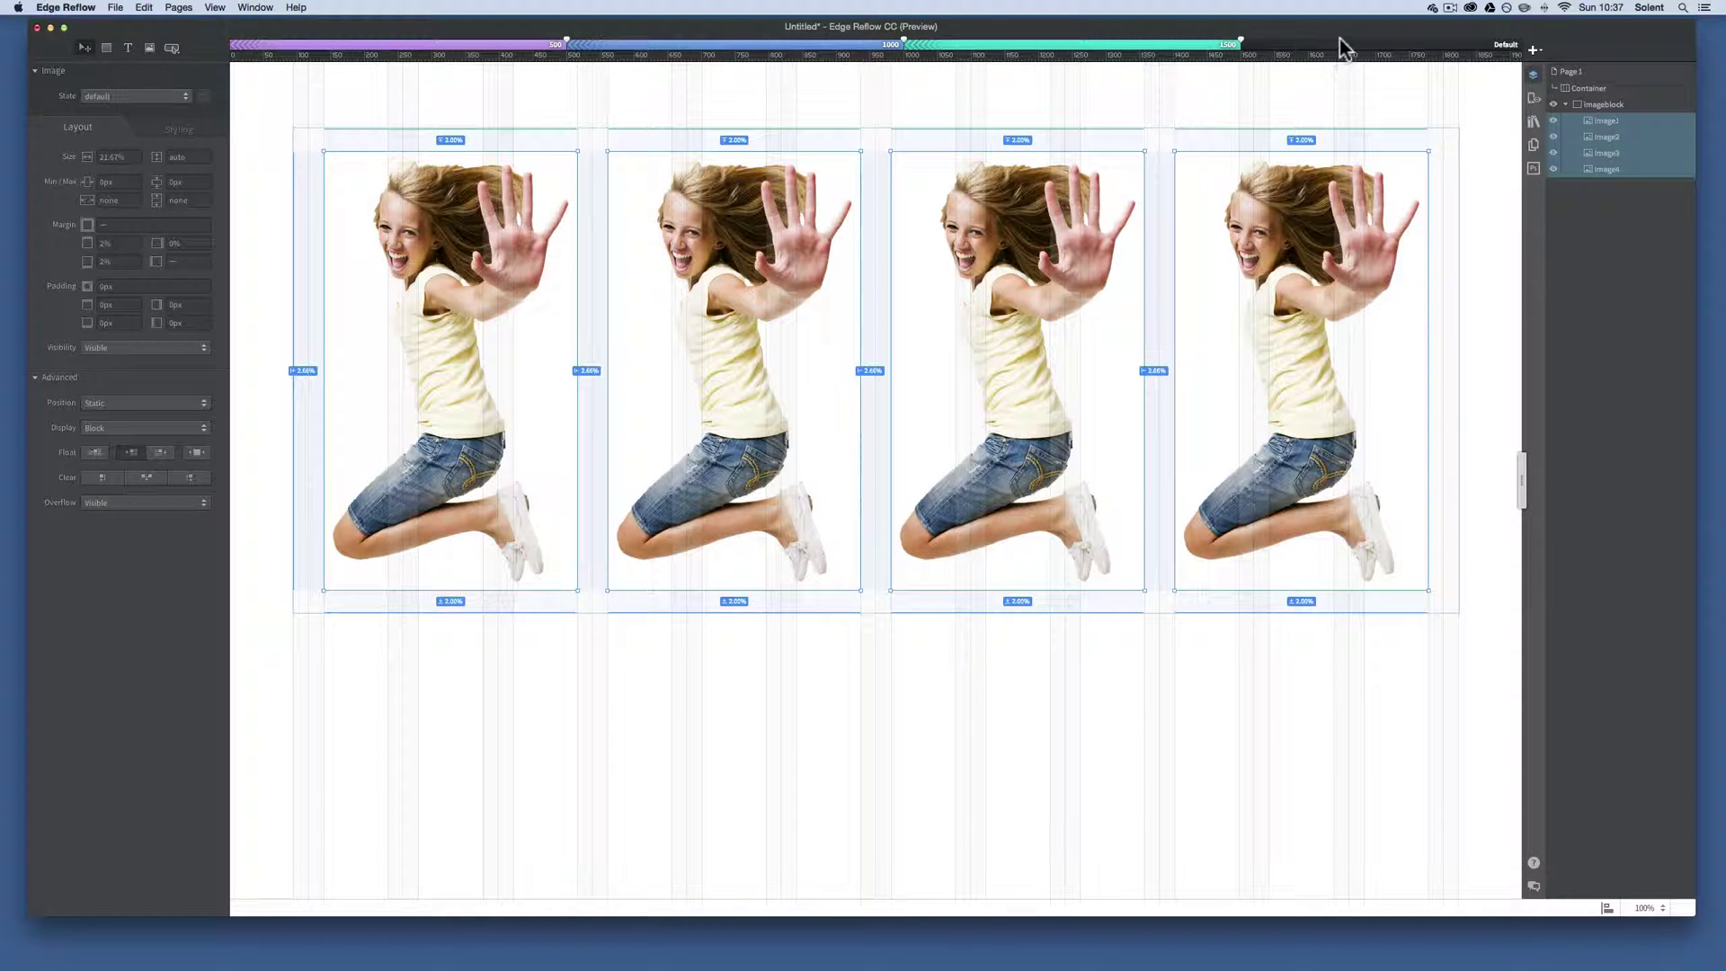
left_click(1176, 47)
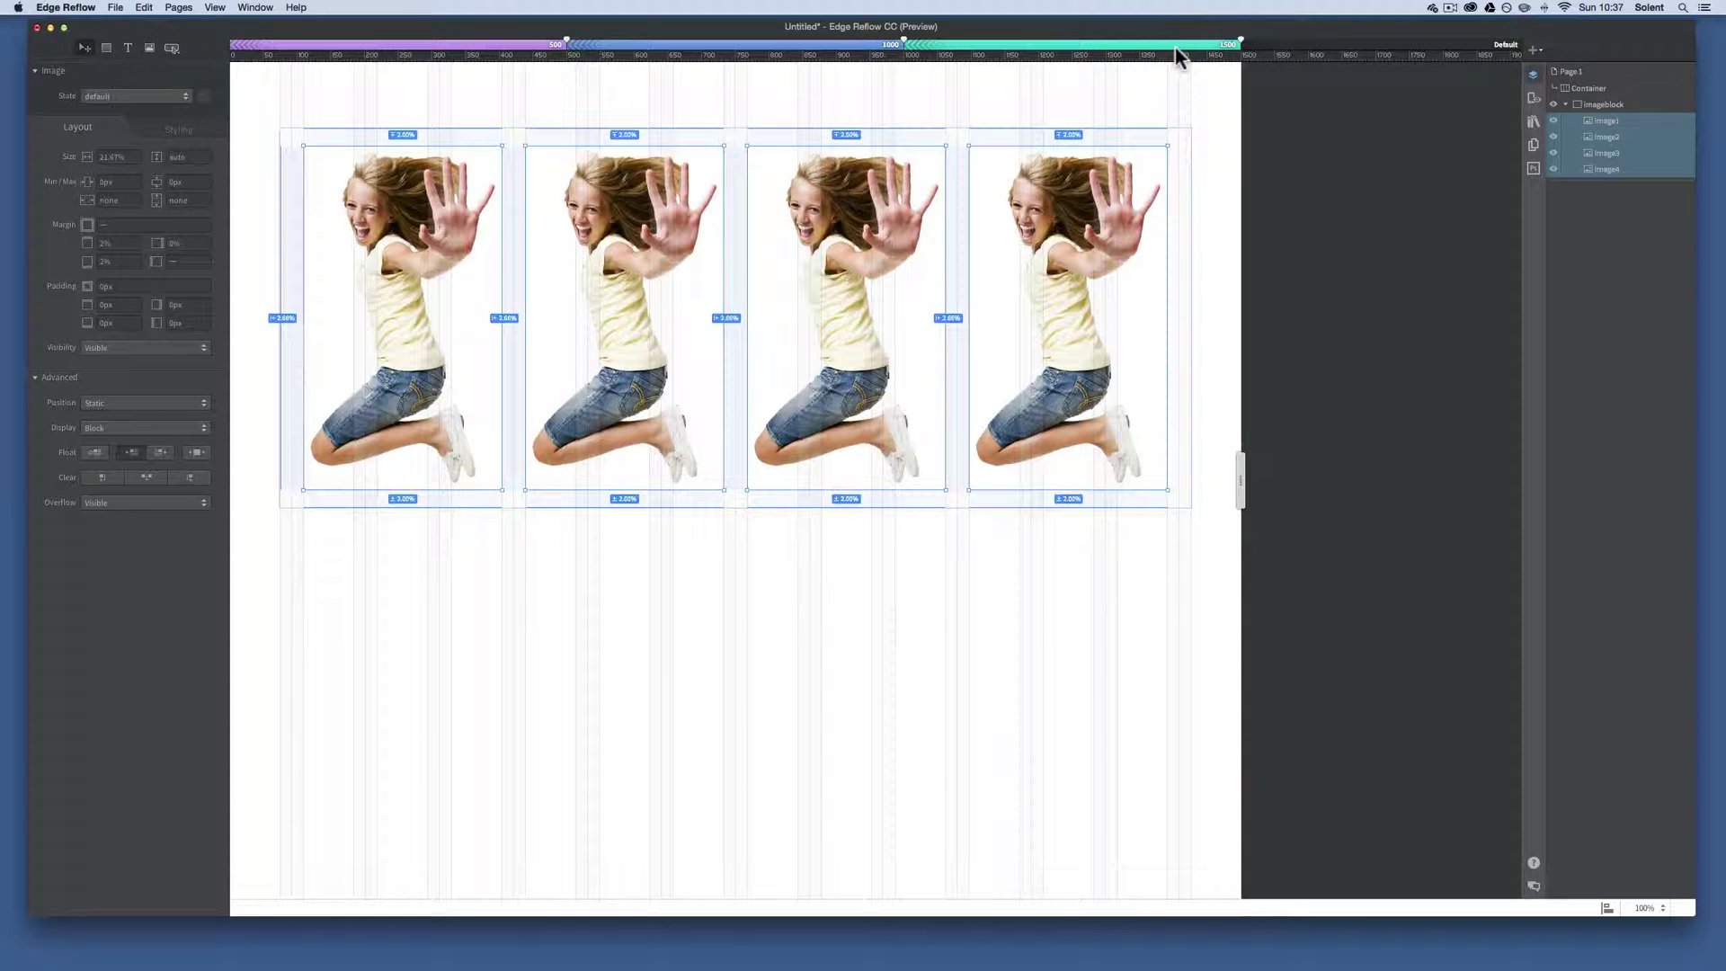
left_click(847, 41)
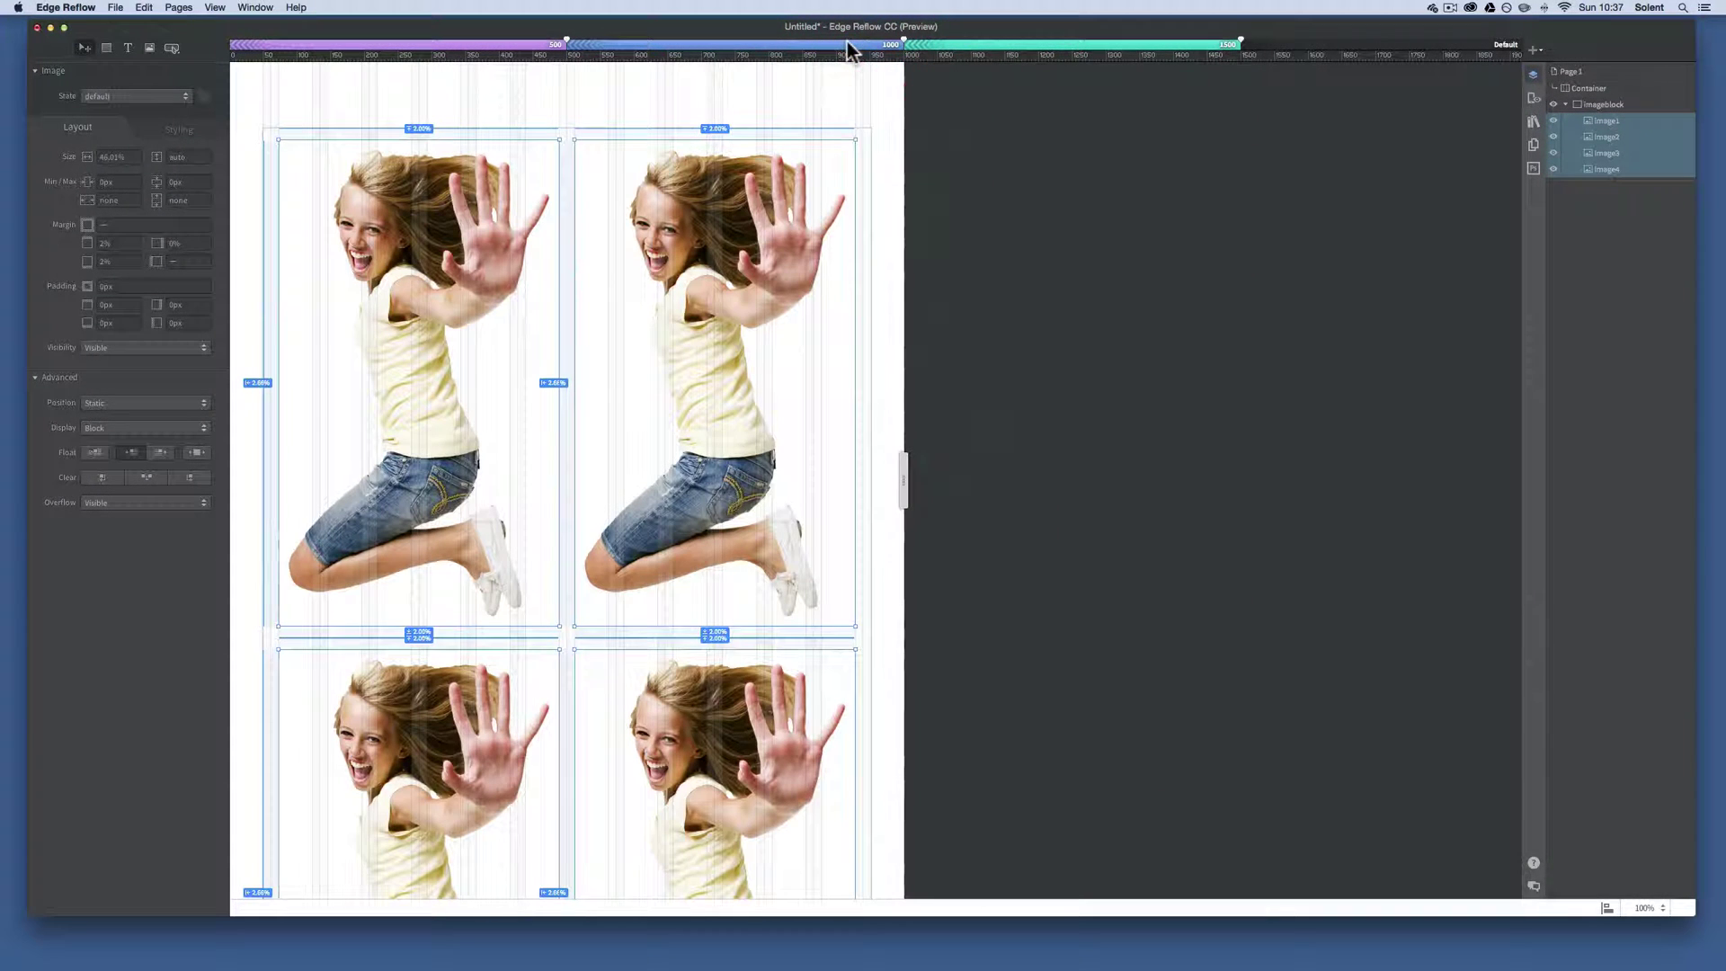
left_click(467, 44)
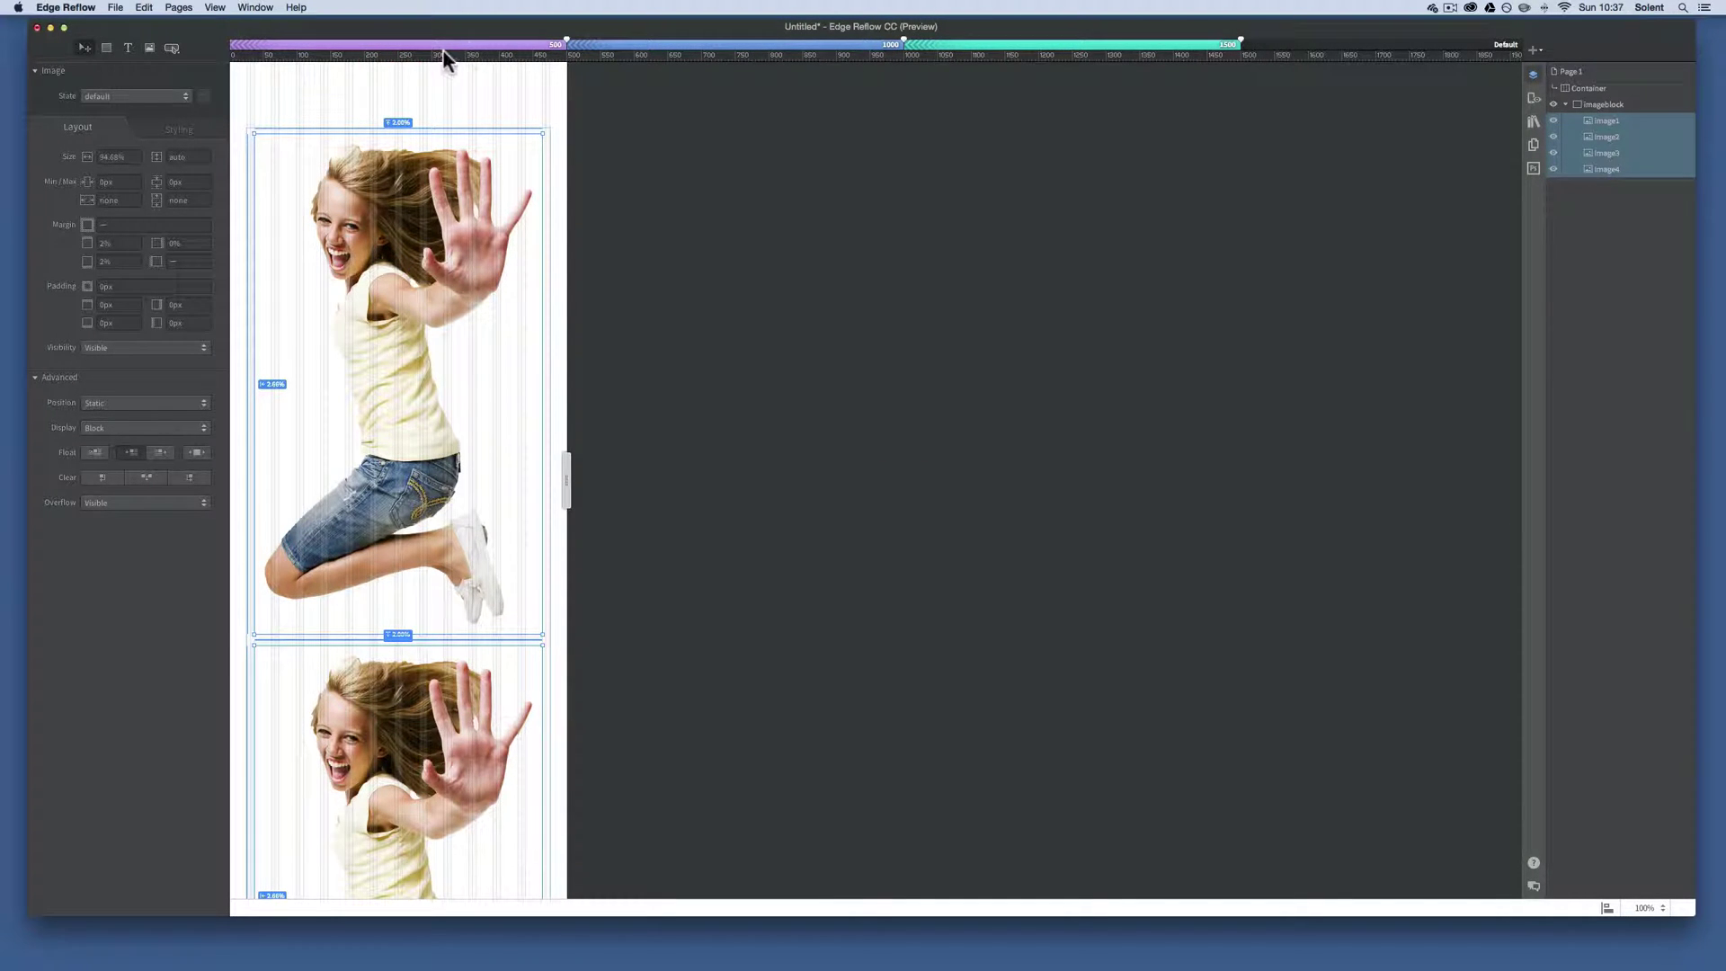
left_click(721, 45)
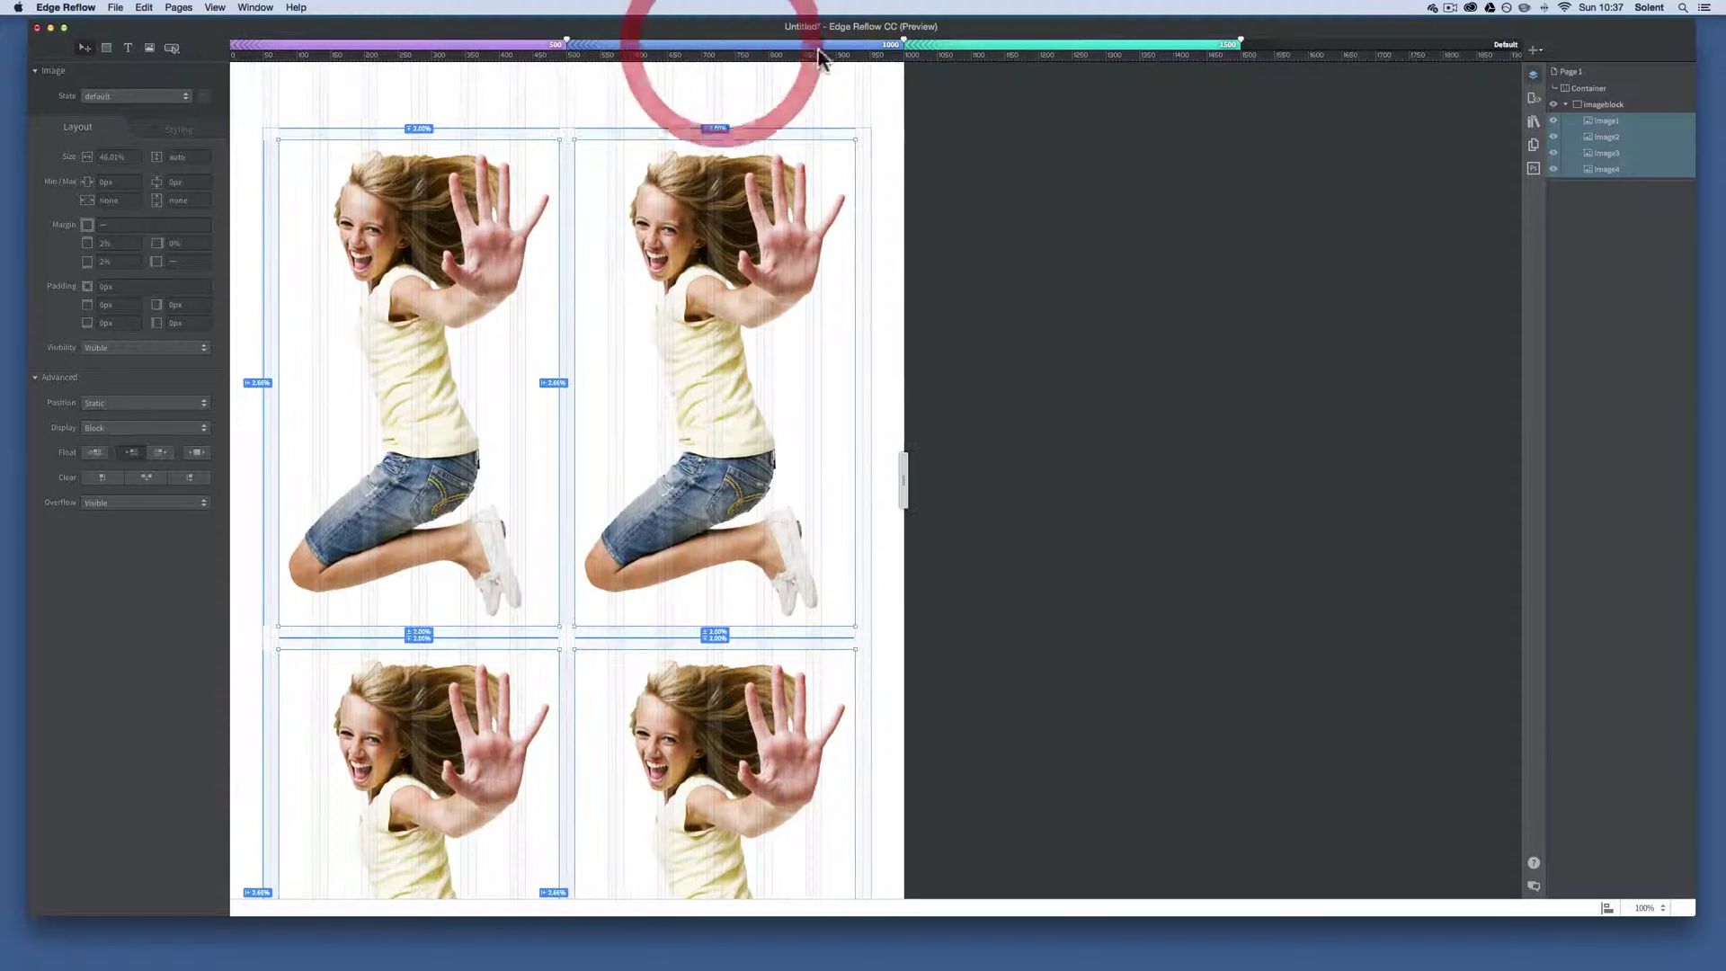
left_click(1000, 45)
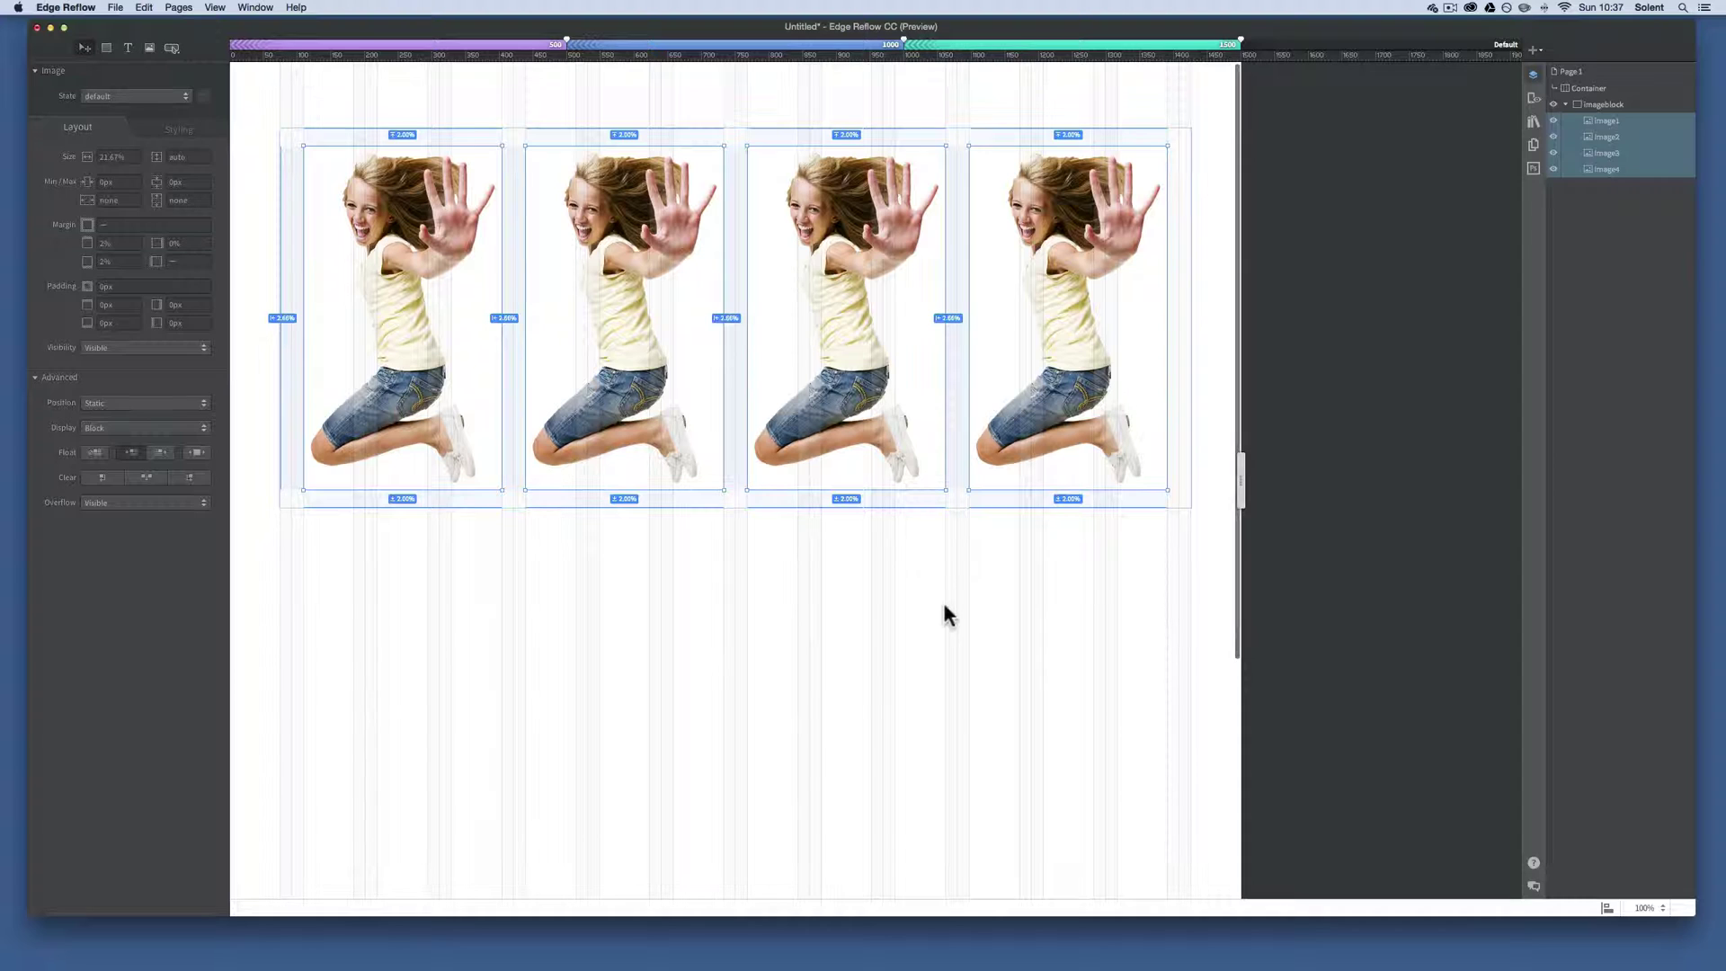
left_click(946, 679)
key("super+shift+p")
left_click_drag(1033, 490, 354, 419)
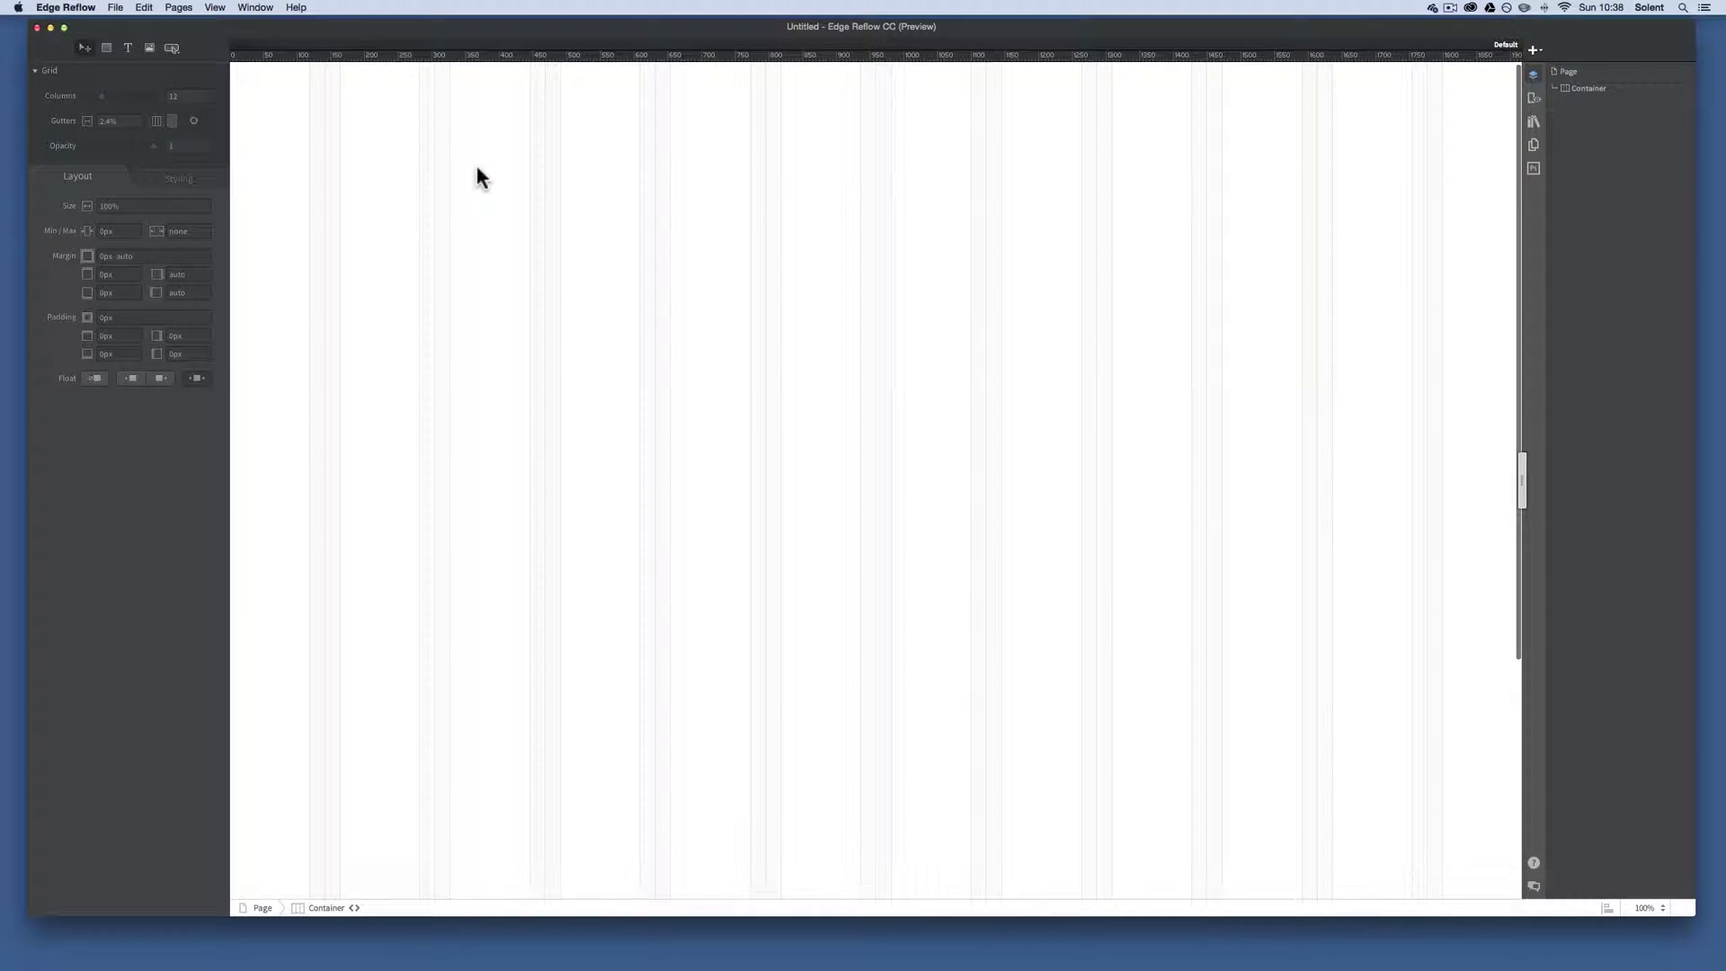
Try the container grid's alternative outer gutter setting and switch it back
left_click(176, 99)
left_click(187, 122)
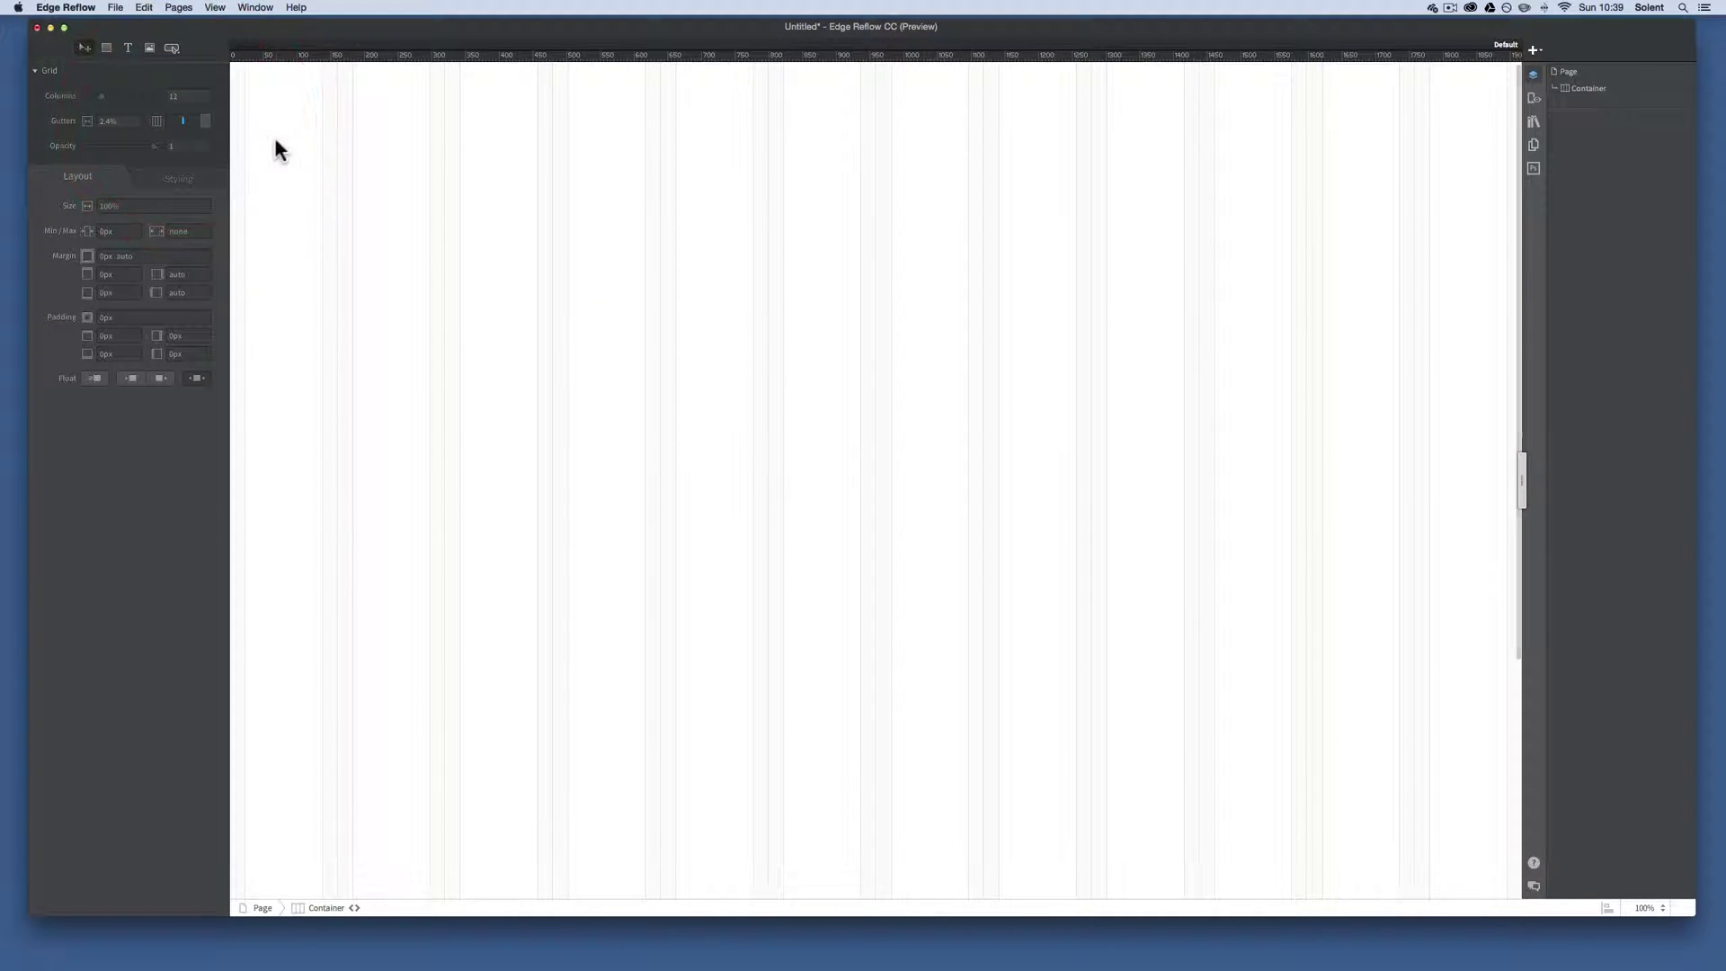
mouse_move(98, 159)
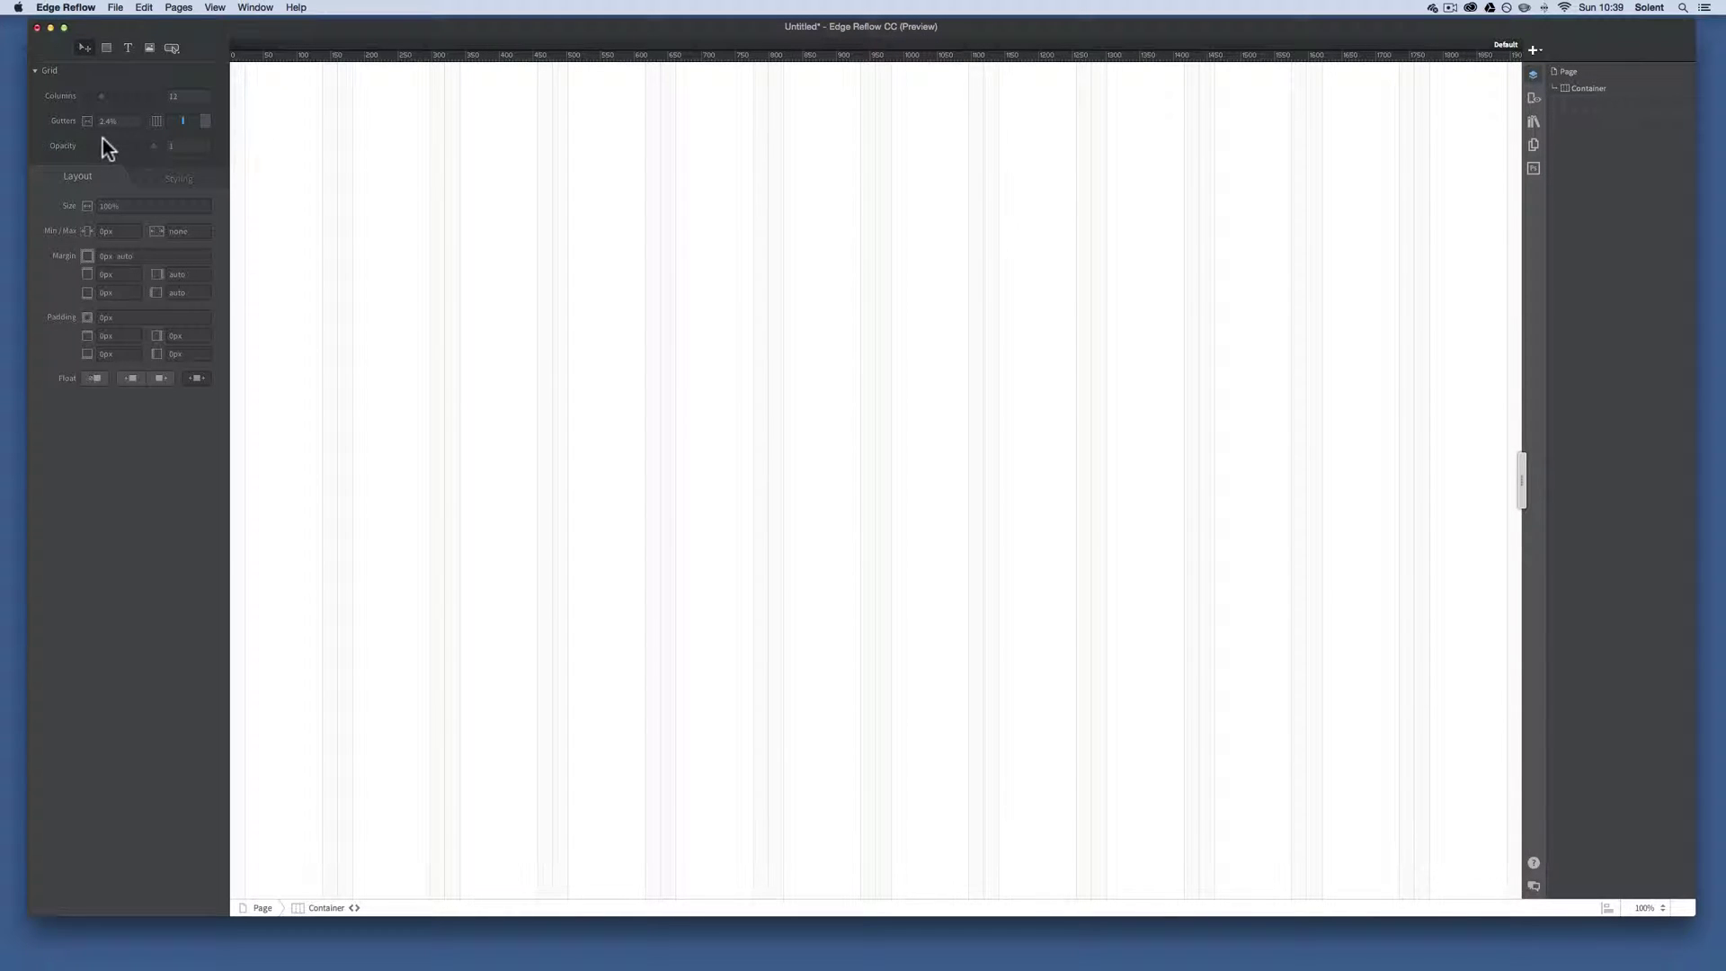
left_click(175, 123)
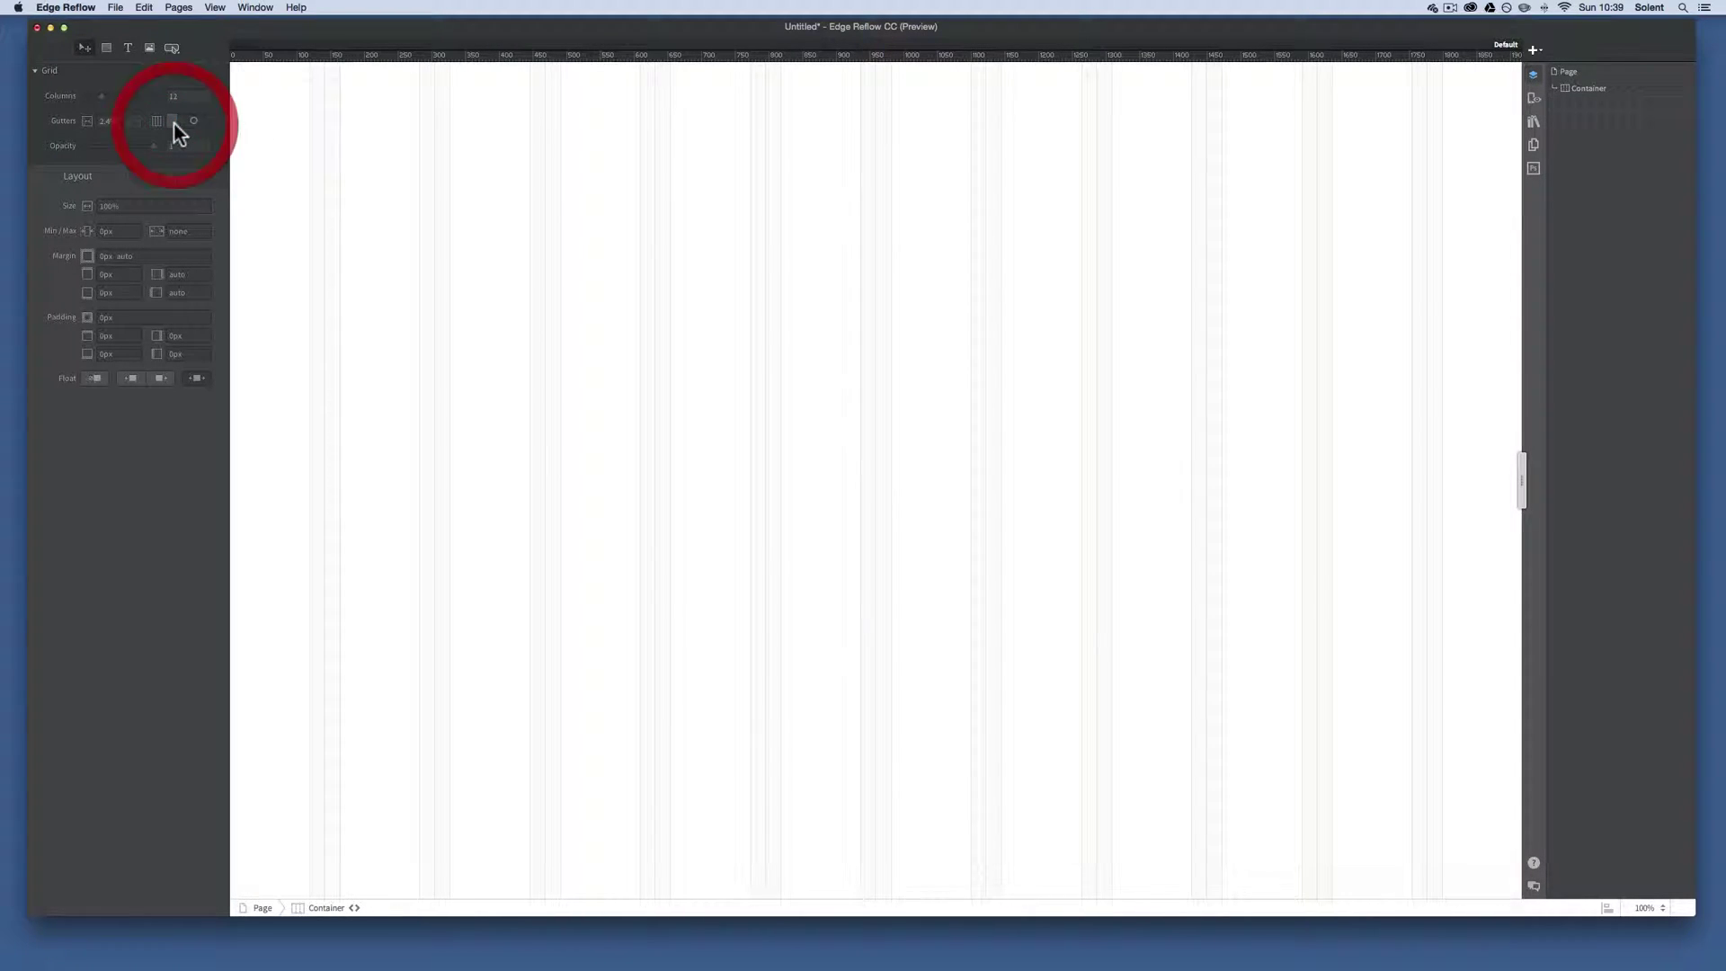
Set the container grid to 14 columns
left_click(182, 96)
type("1")
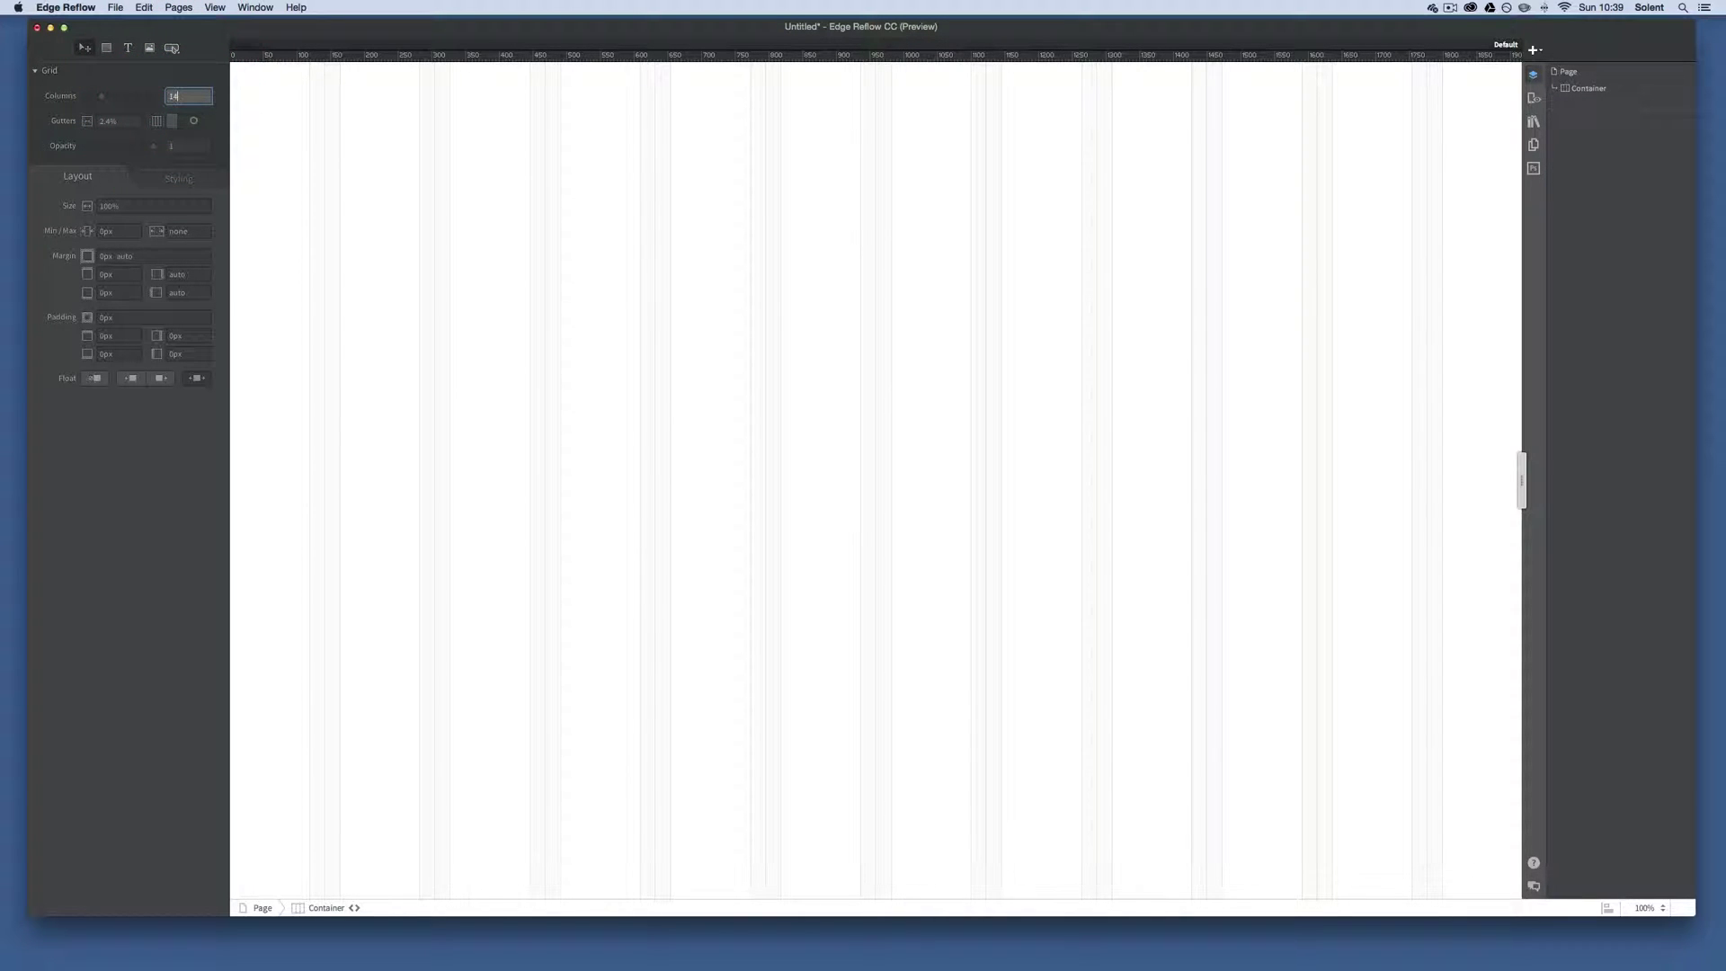
type("4")
key("Return")
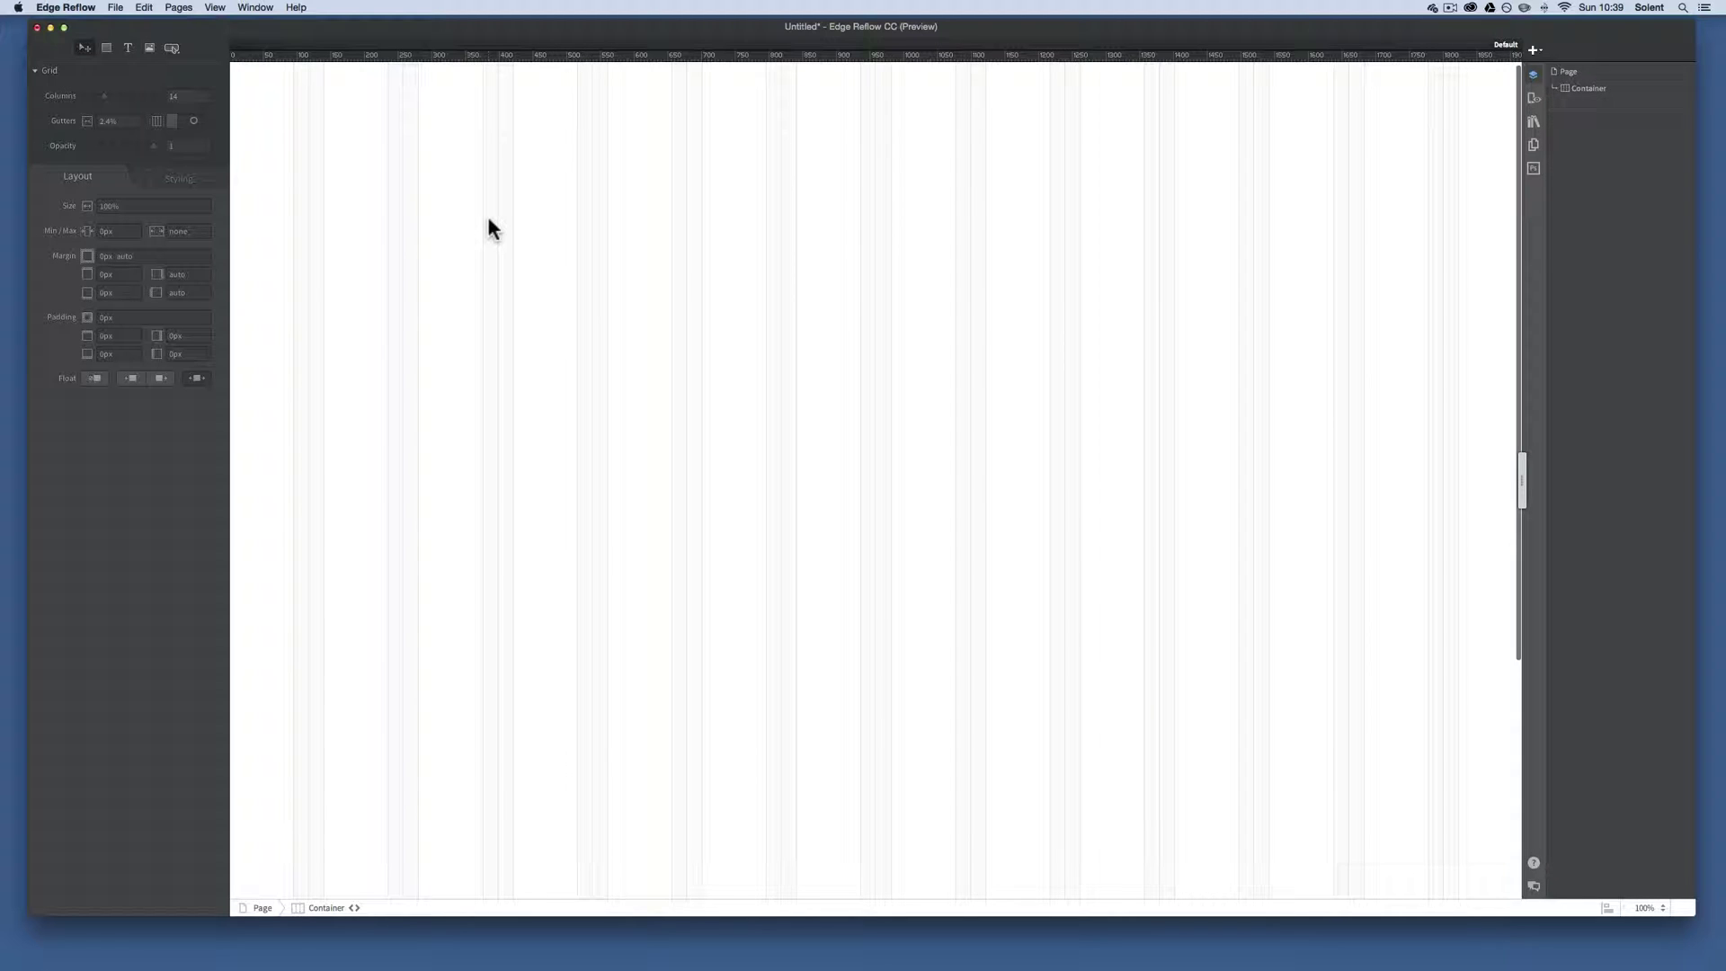
Place the image 77498164.png in the container's upper-left area with a left margin of about 7.31%
left_click(149, 48)
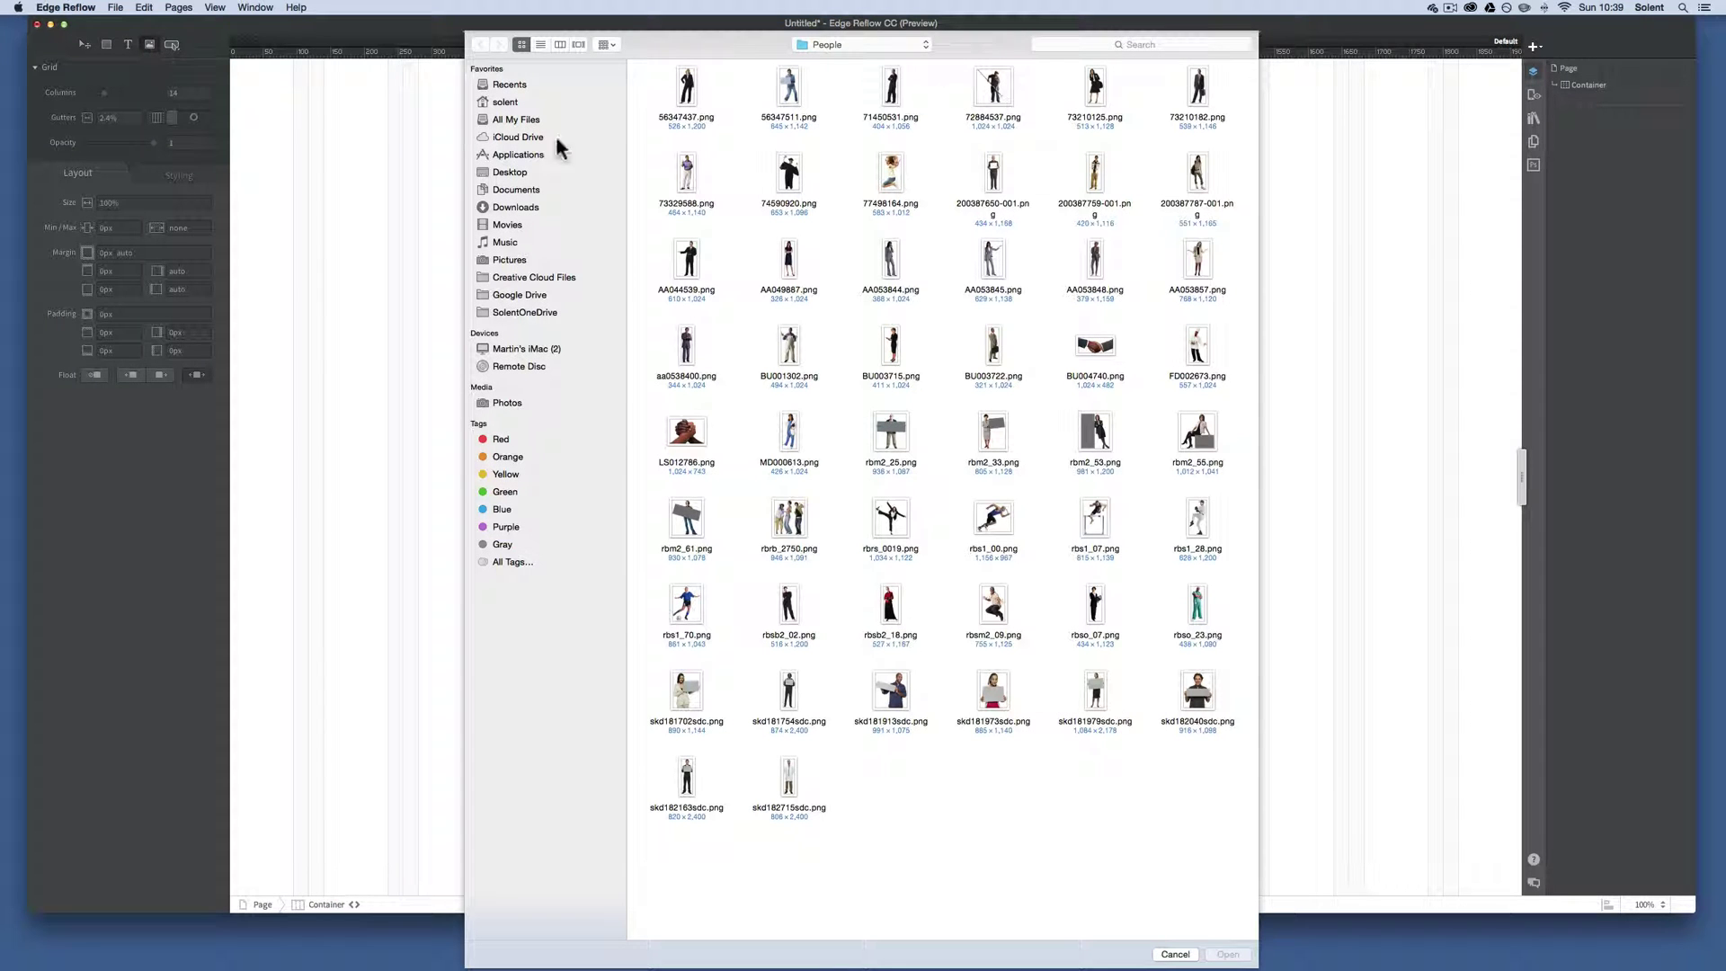
left_click(890, 173)
left_click(1224, 955)
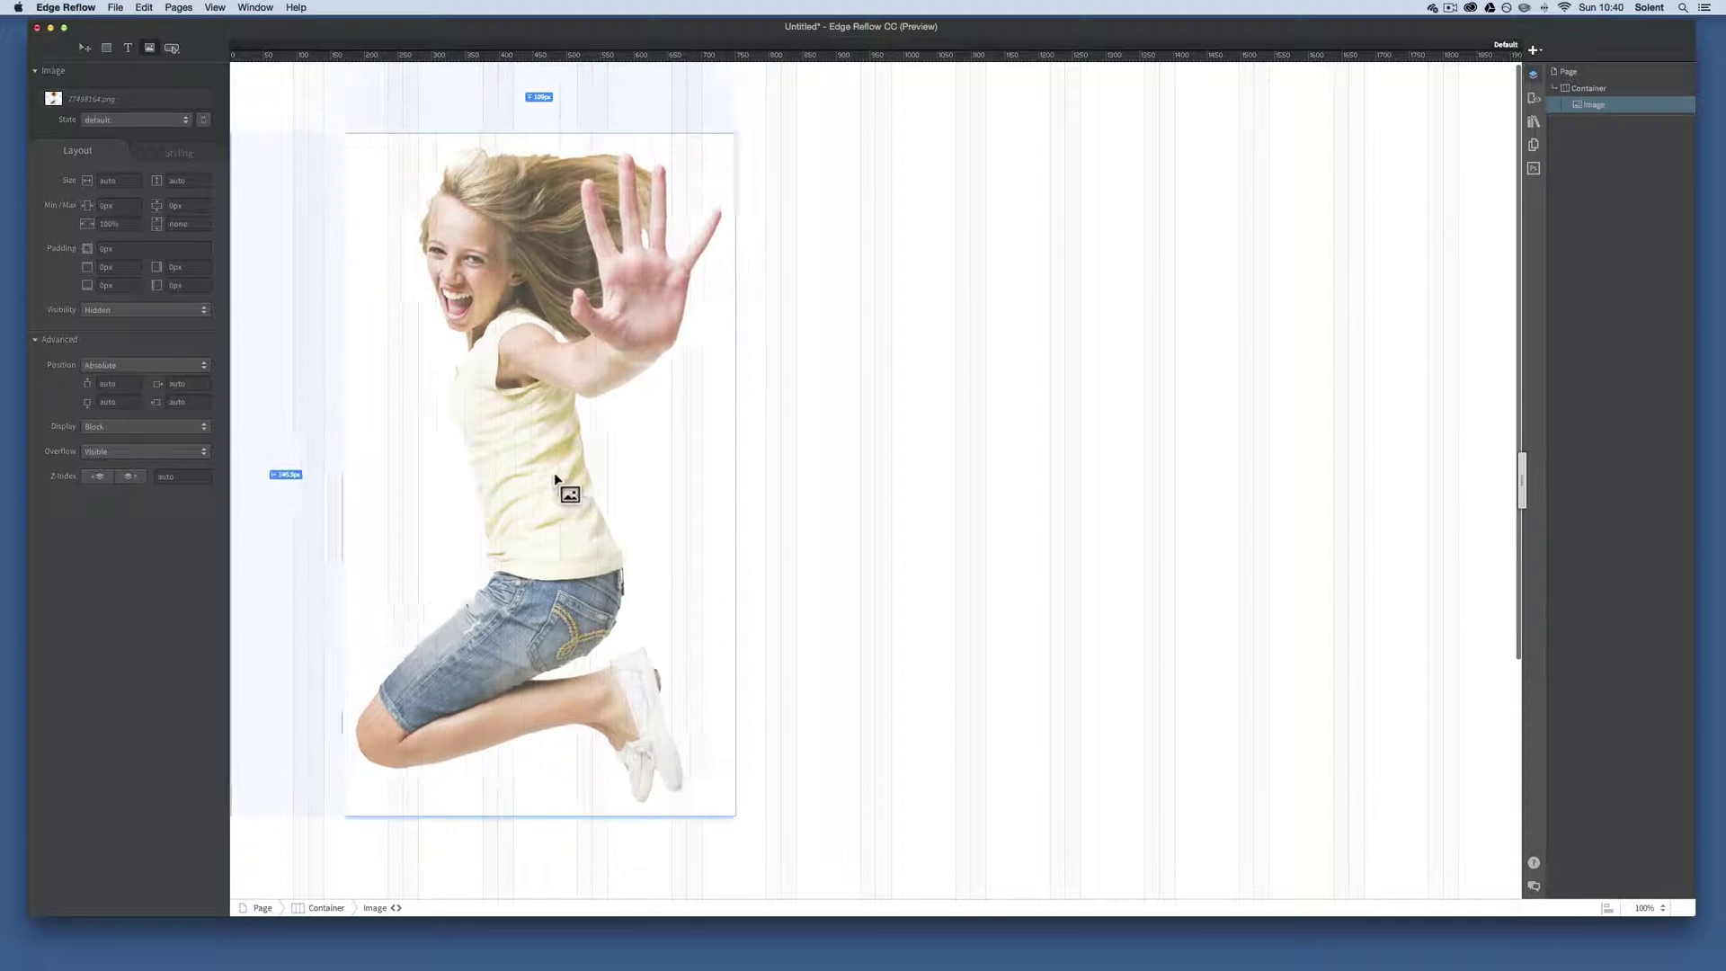
left_click(519, 421)
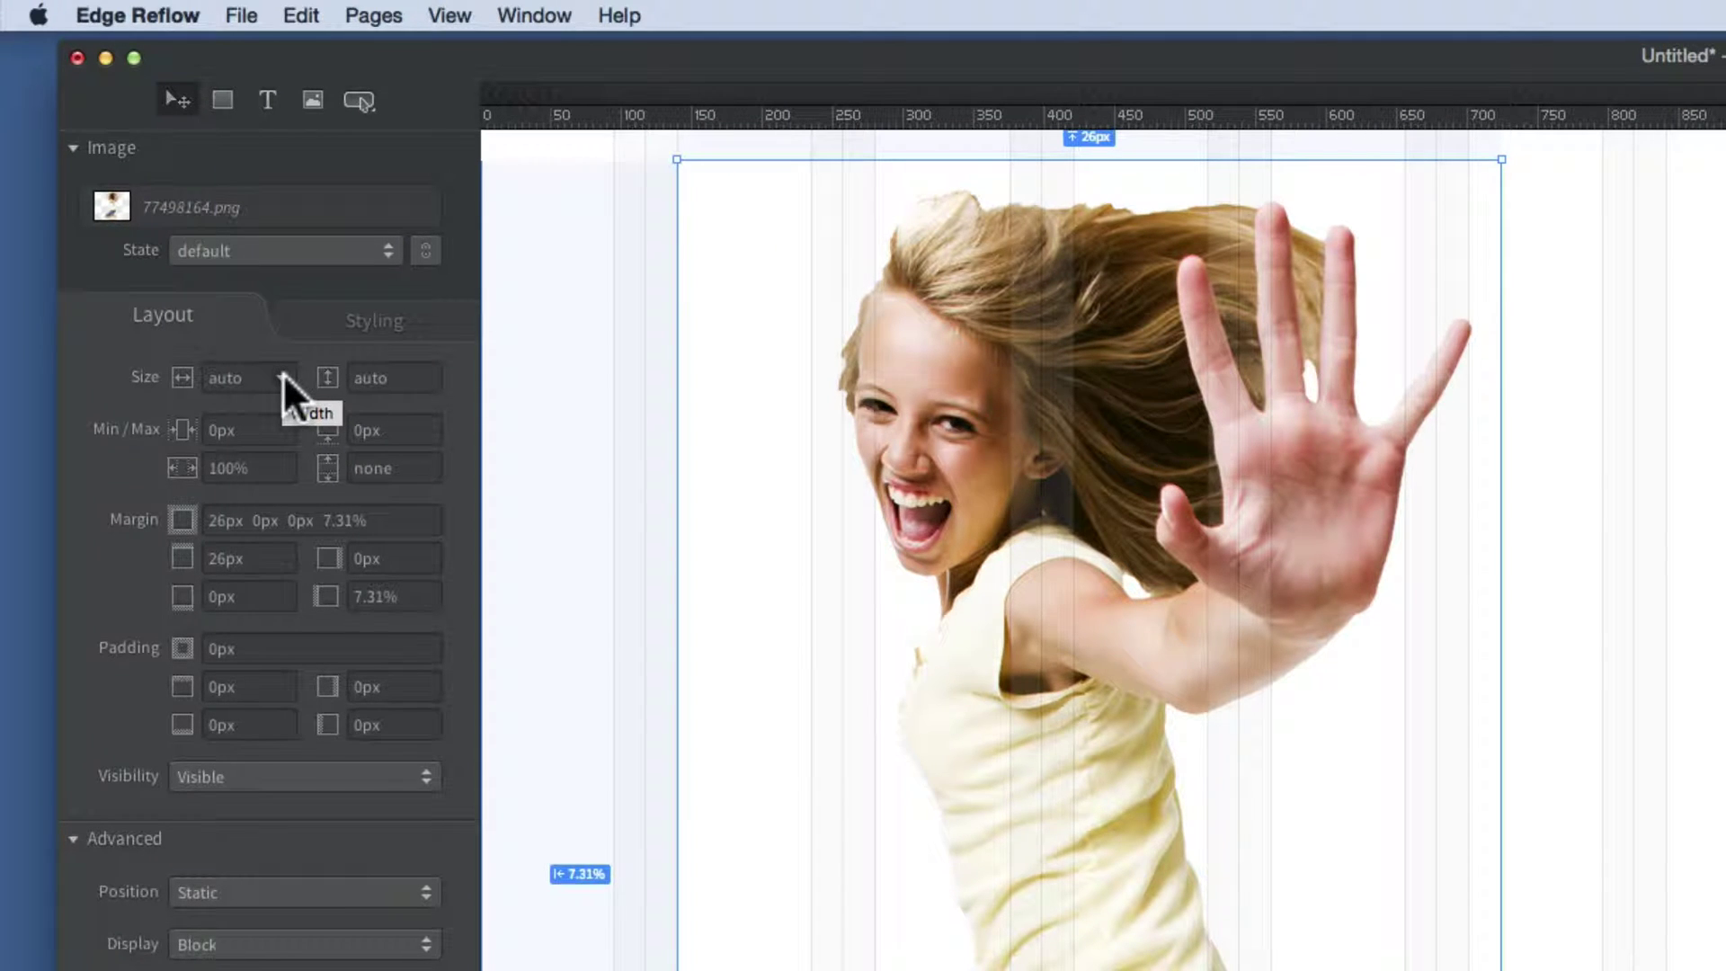
Change the image's width unit to % and set its maximum width to none
left_click(283, 374)
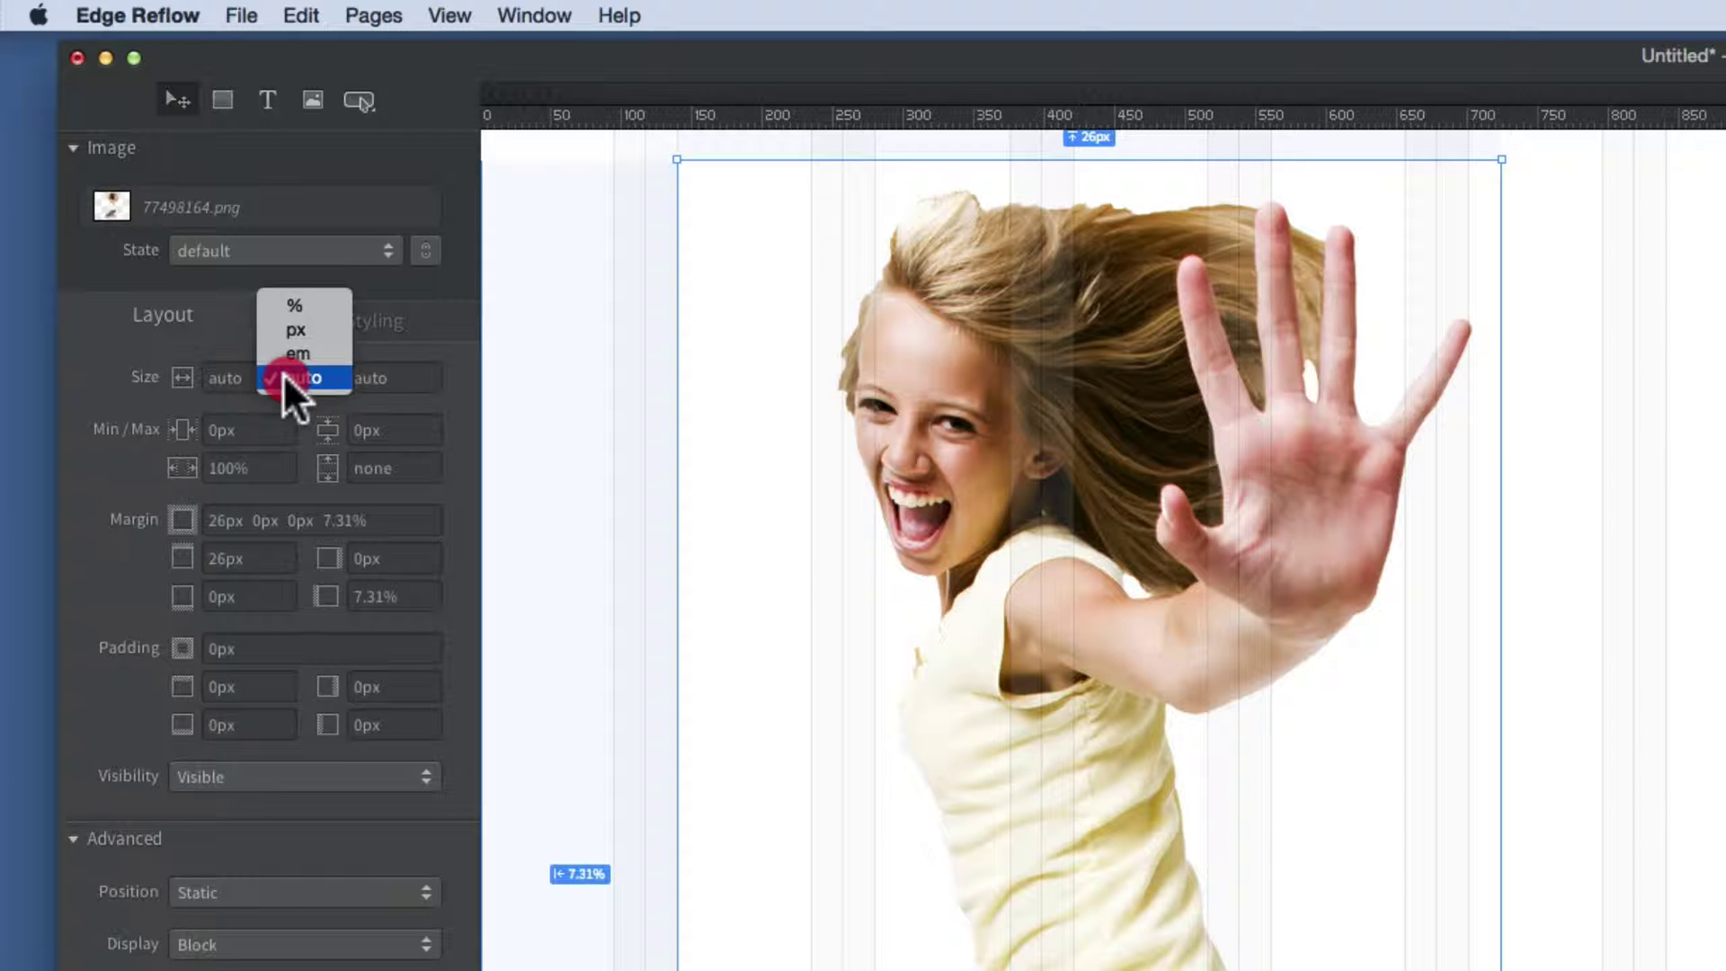
left_click(291, 309)
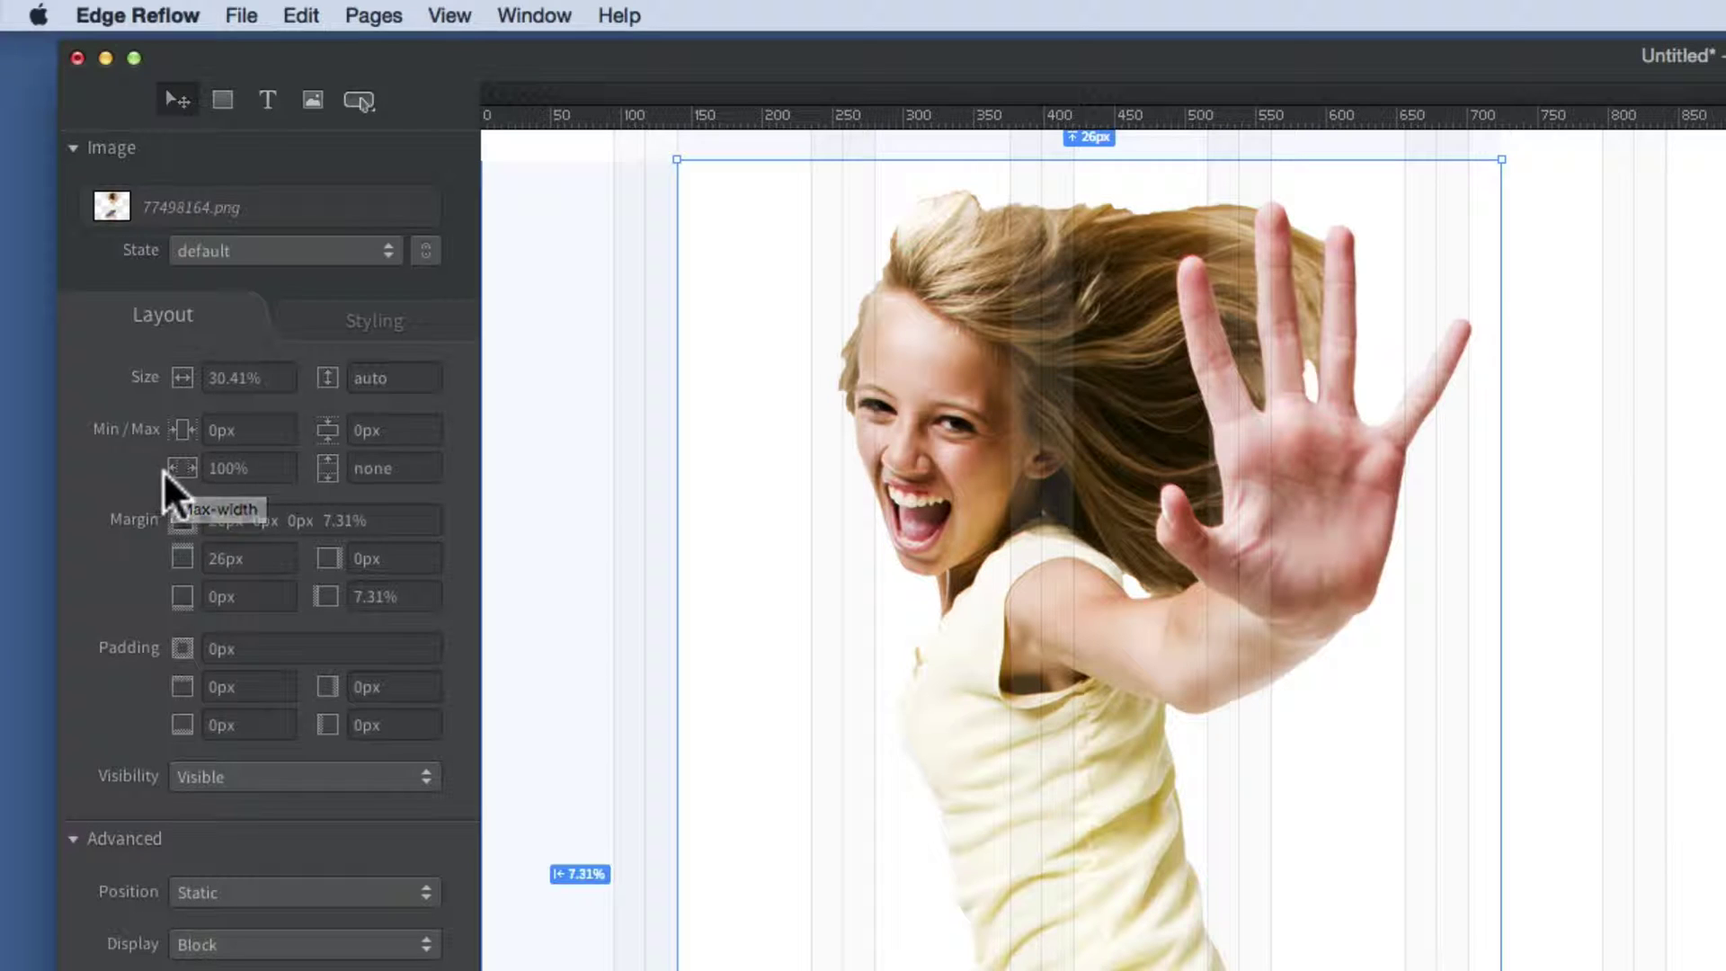
left_click(281, 468)
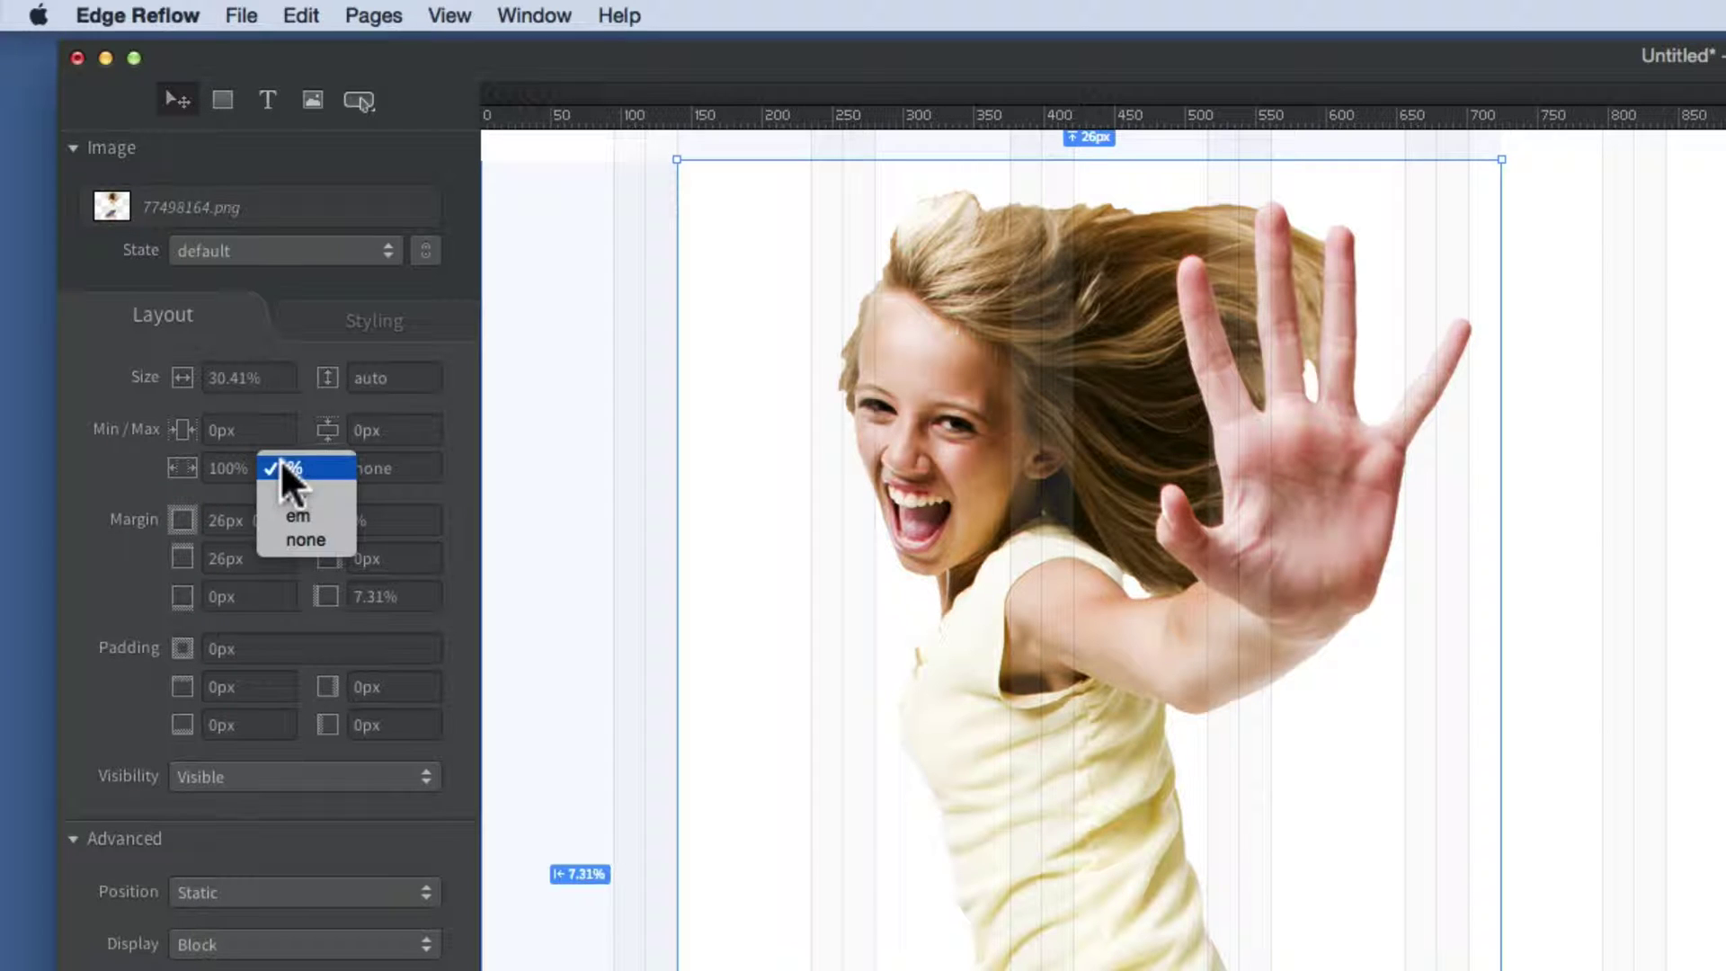
left_click(310, 539)
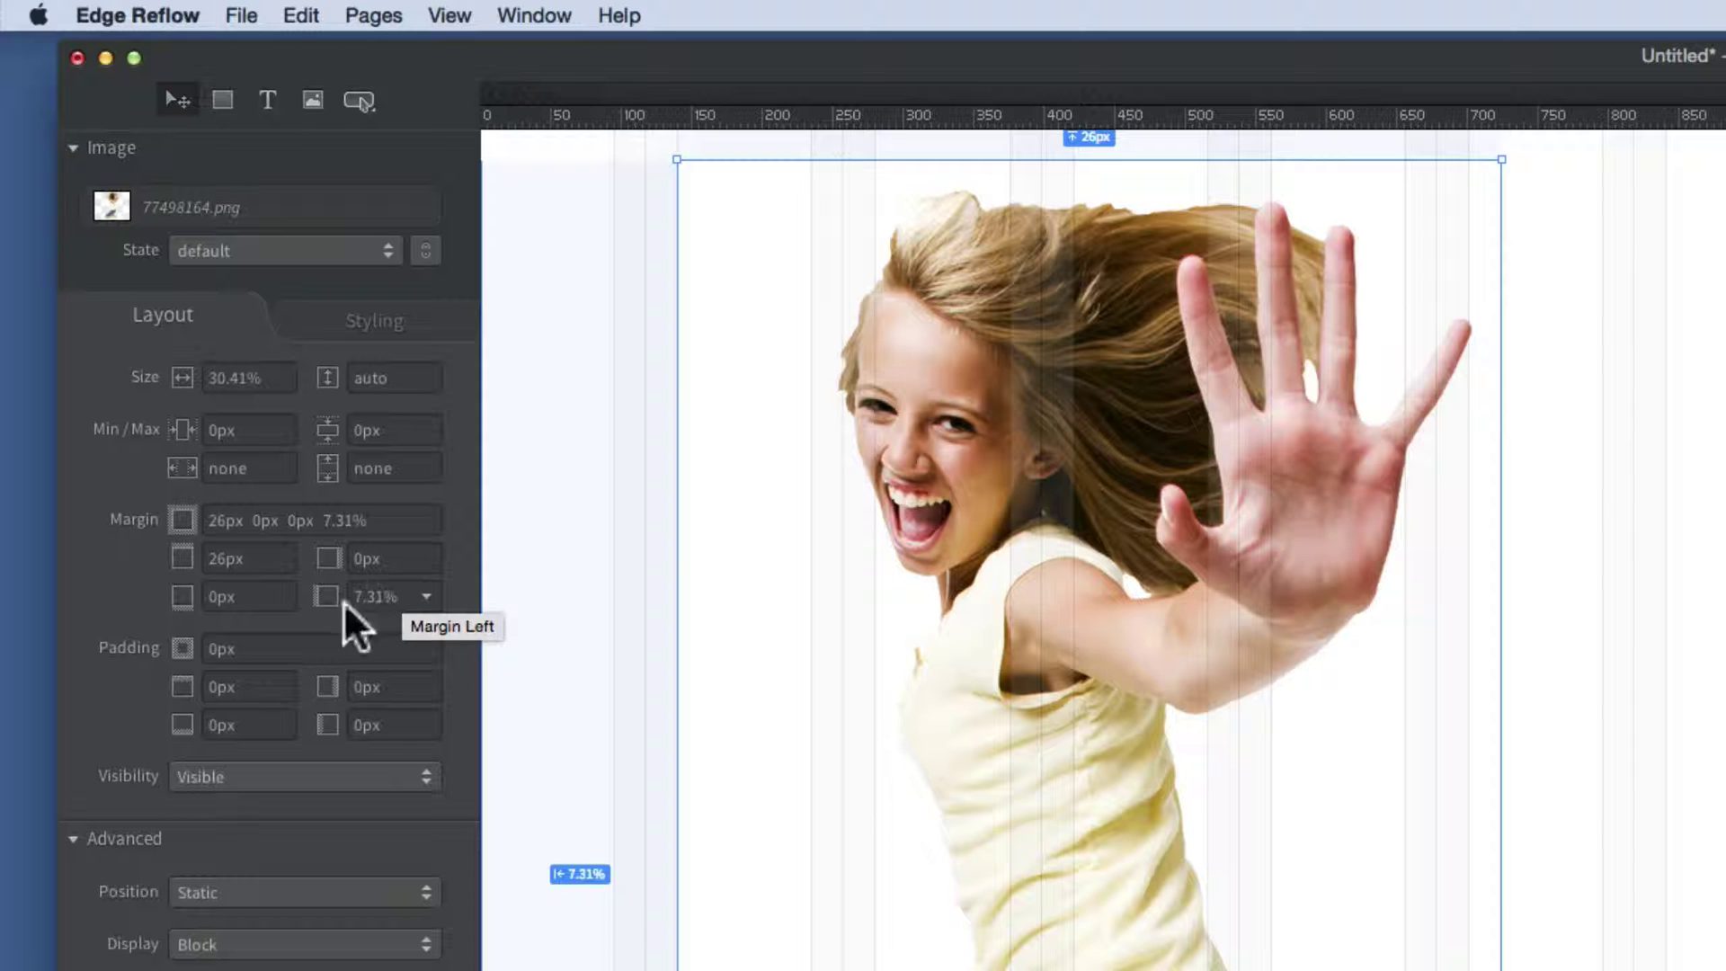
Switch the image's top, bottom and right margins to percentage units
left_click(277, 554)
left_click(295, 535)
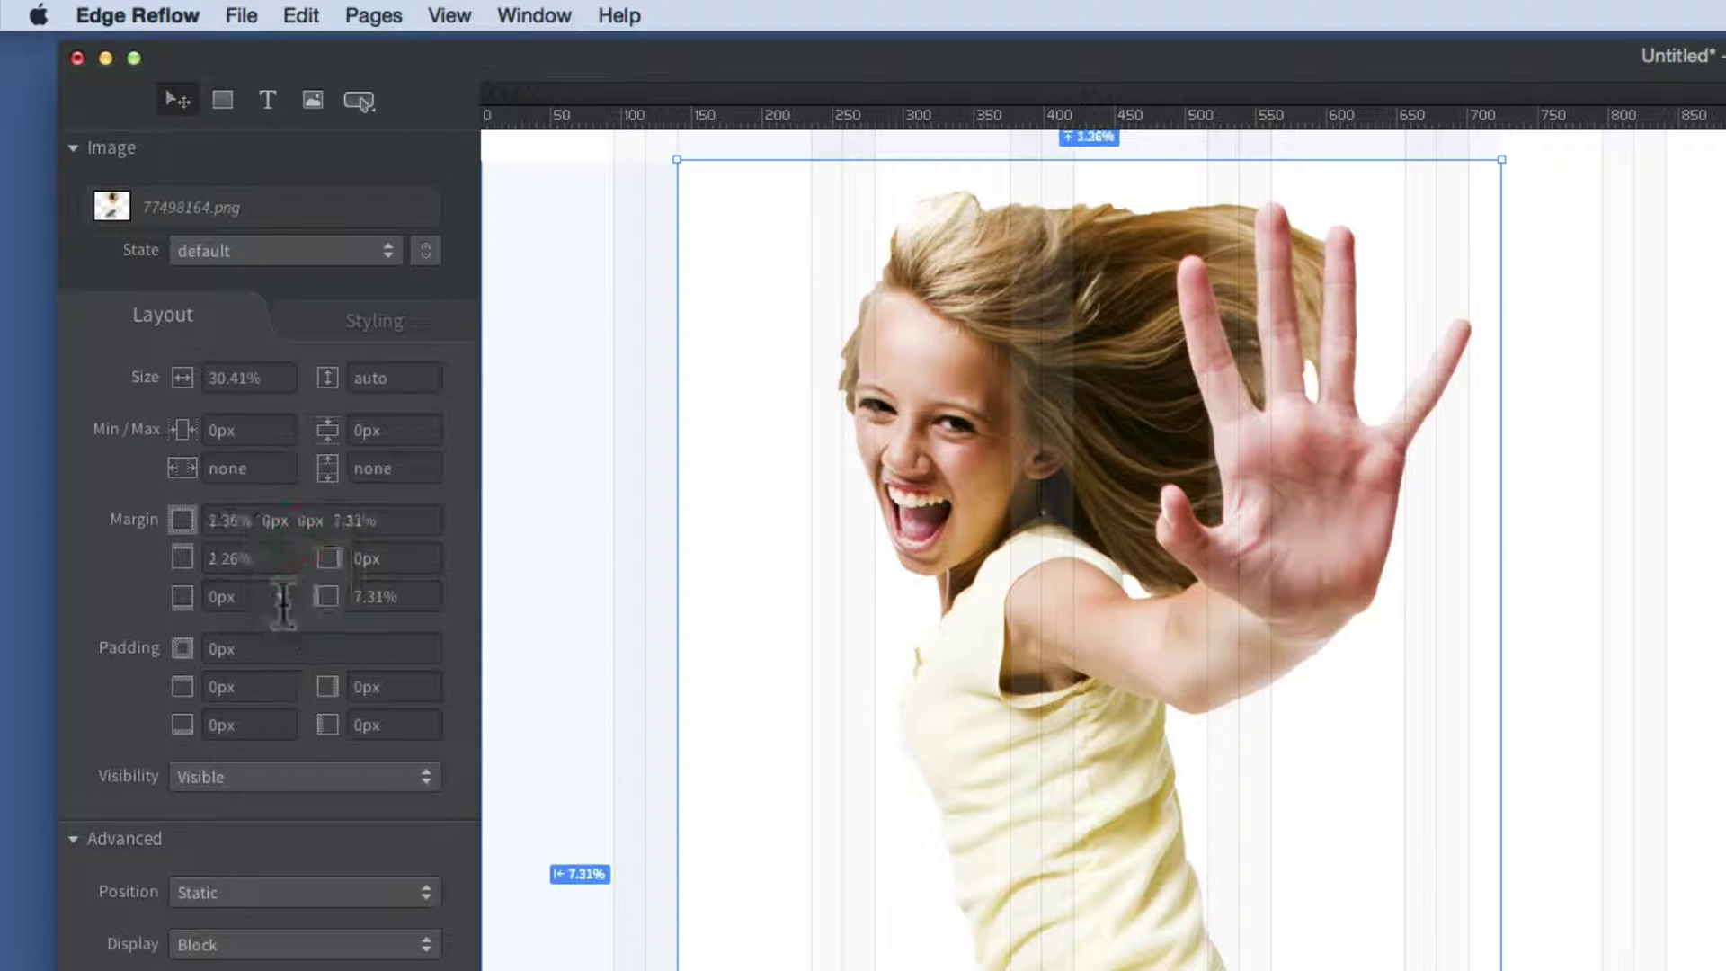
left_click(282, 595)
left_click(286, 572)
left_click(422, 555)
left_click(430, 536)
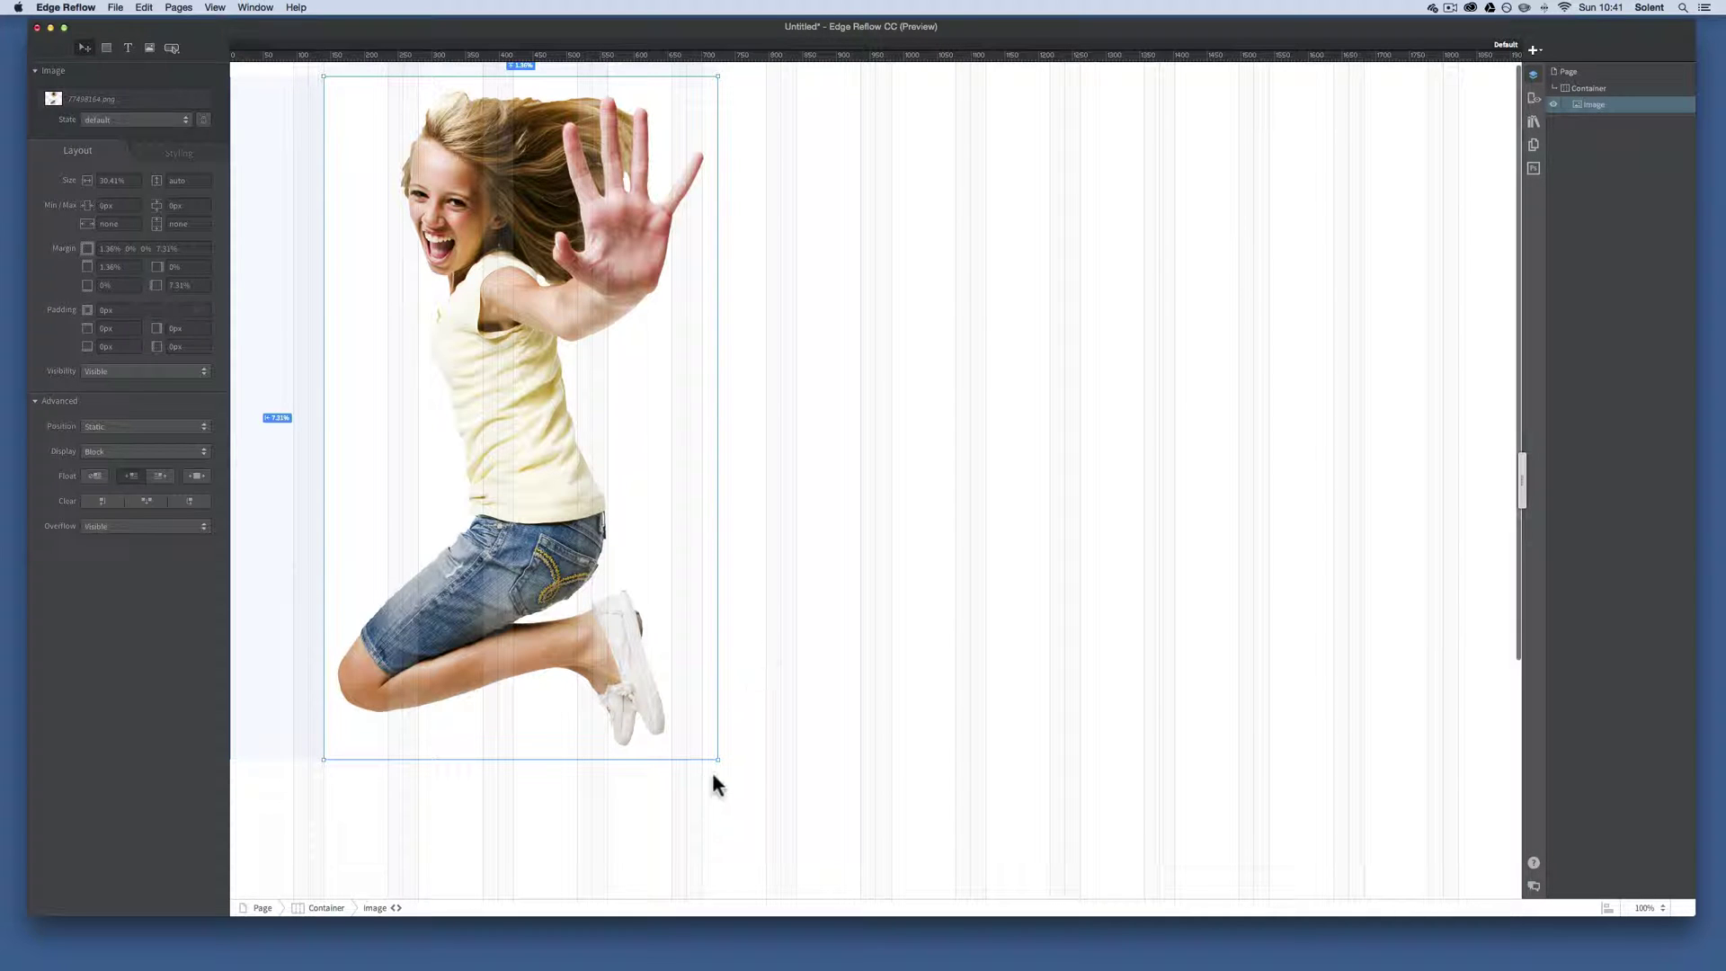
Shrink the image to about 19.54% width and duplicate it into a row of four images
left_click_drag(718, 760, 580, 520)
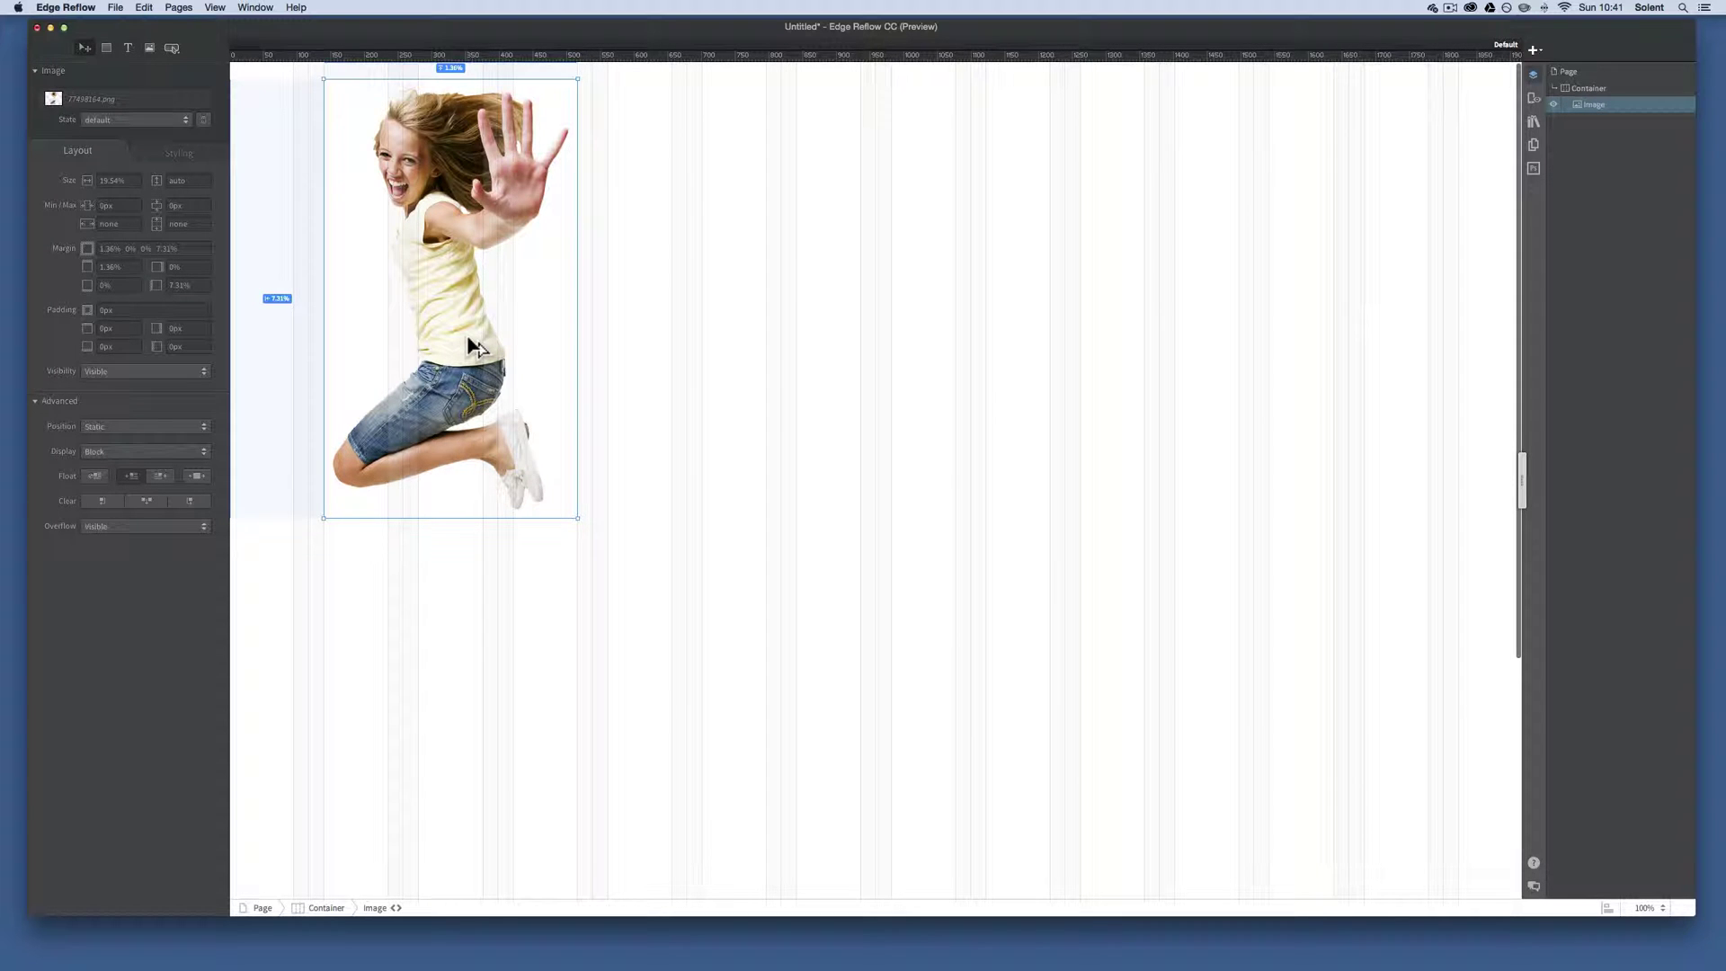
left_click_drag(468, 340, 1268, 374)
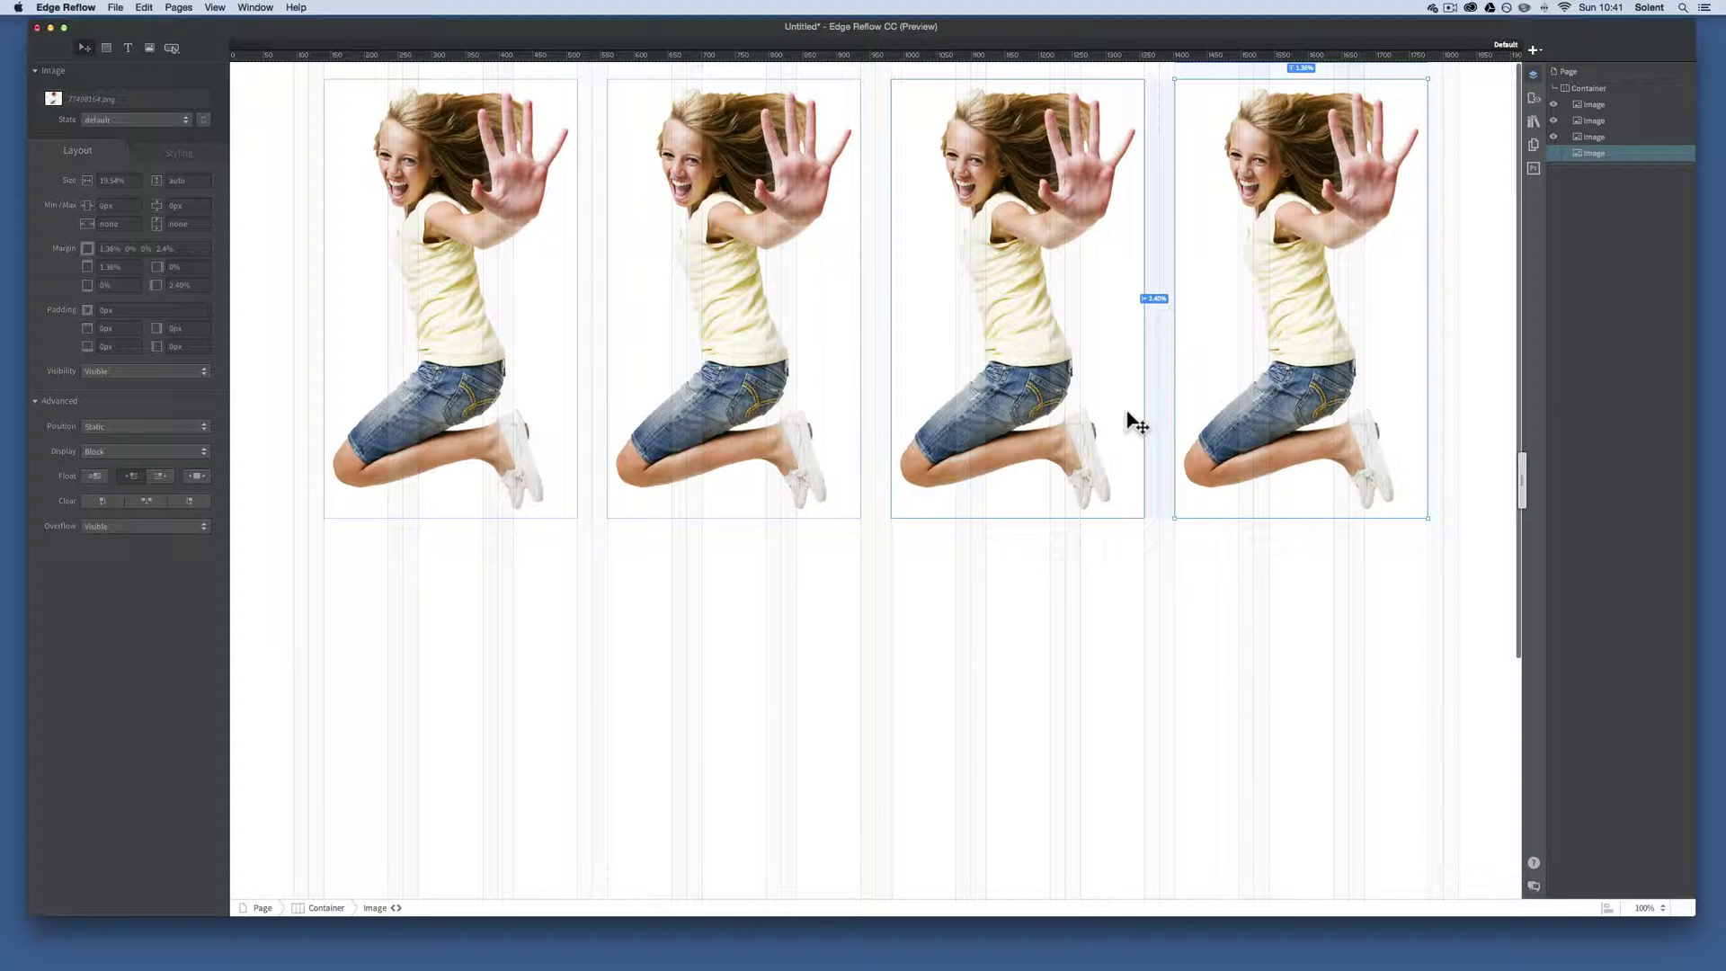
Select all four images and set their left margin to 2.4%
left_click(1023, 404, "shift")
left_click(770, 385, "shift")
left_click(524, 376, "shift")
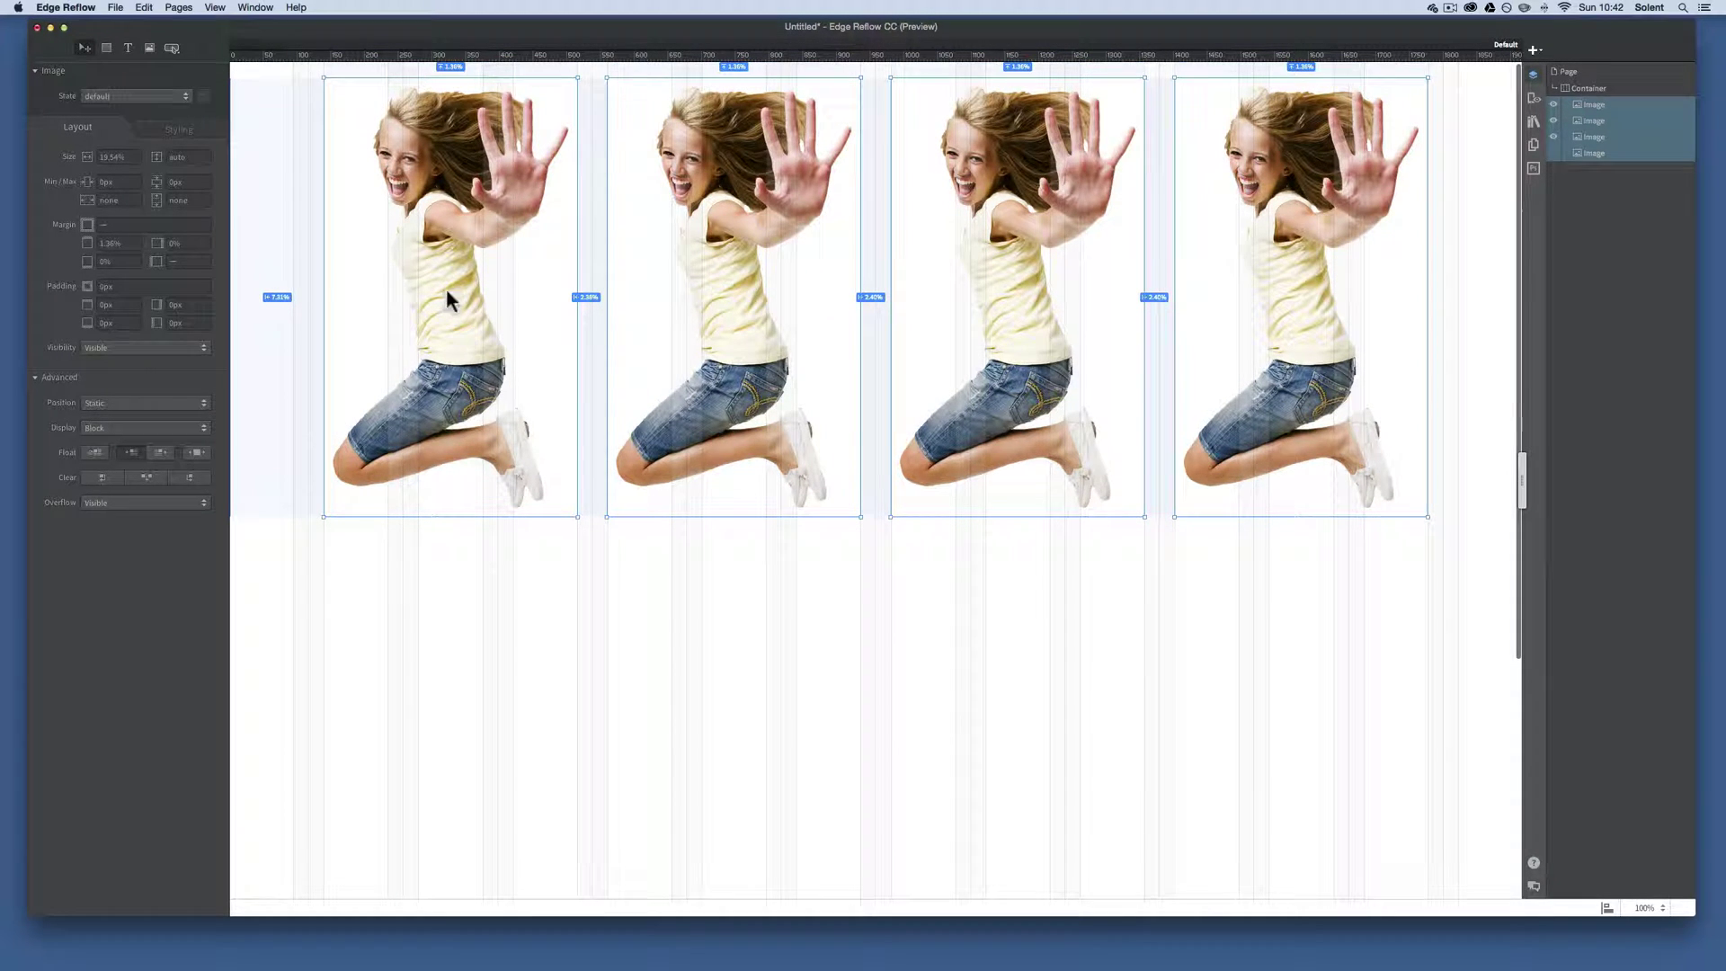
left_click(159, 260)
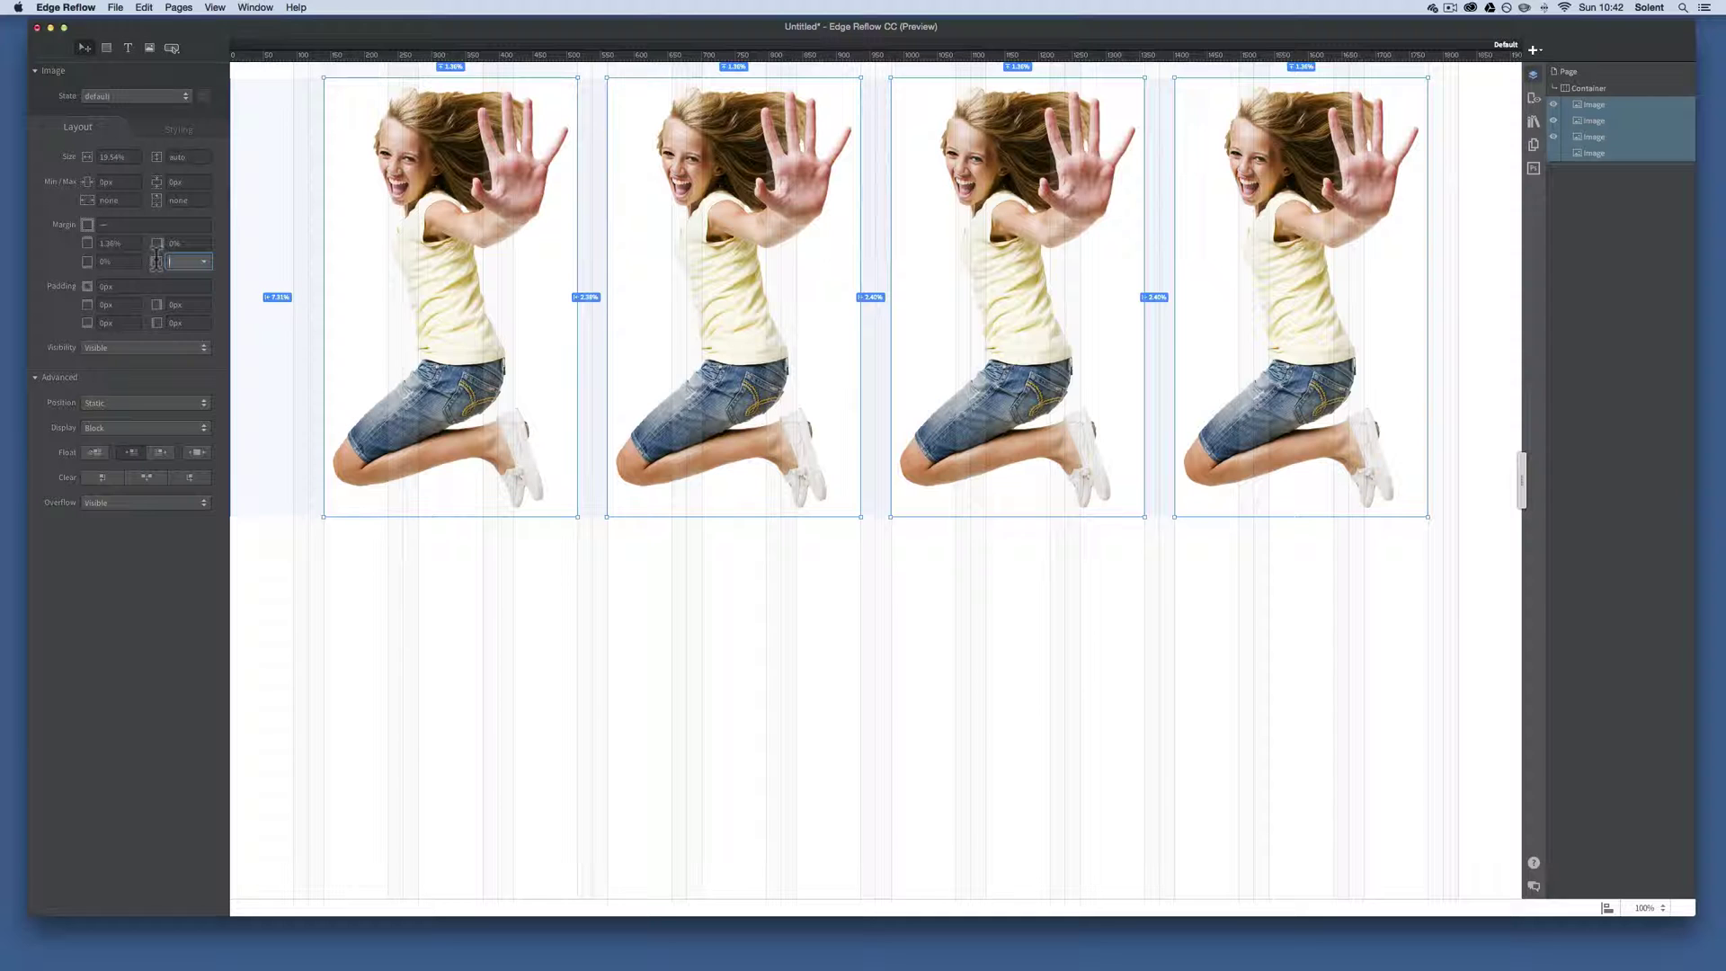
type("2.4%")
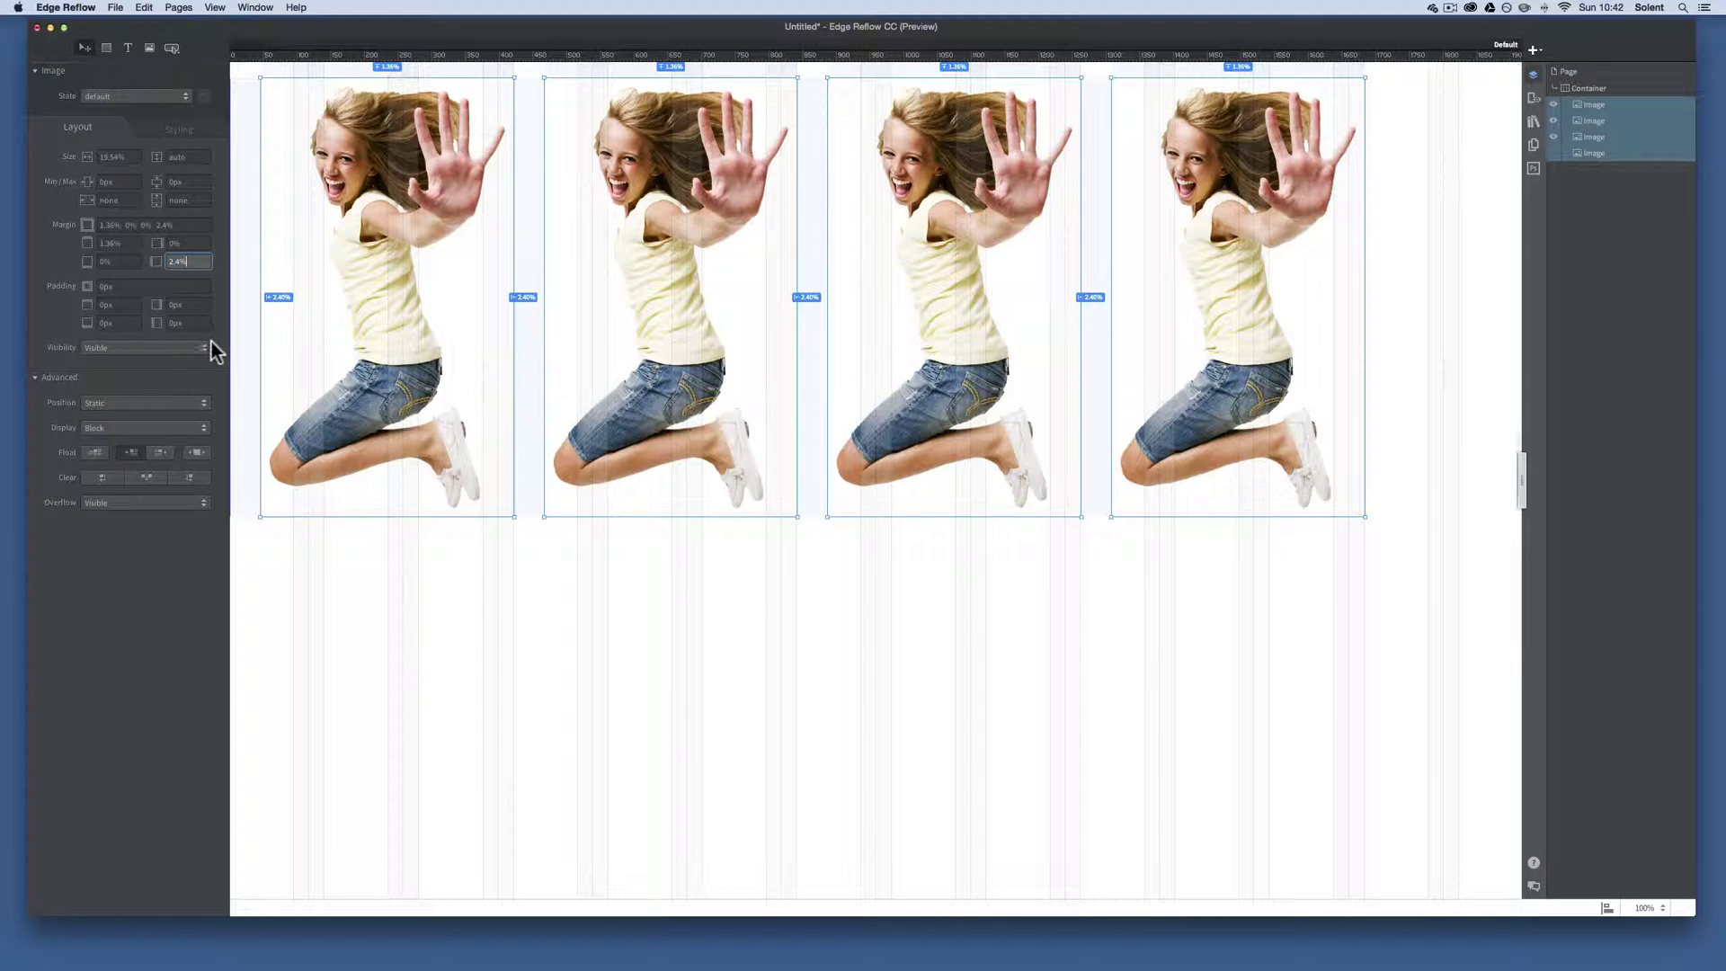
Set the bottom and top margins of the four selected images to 2.4%
left_click(114, 260)
type("2")
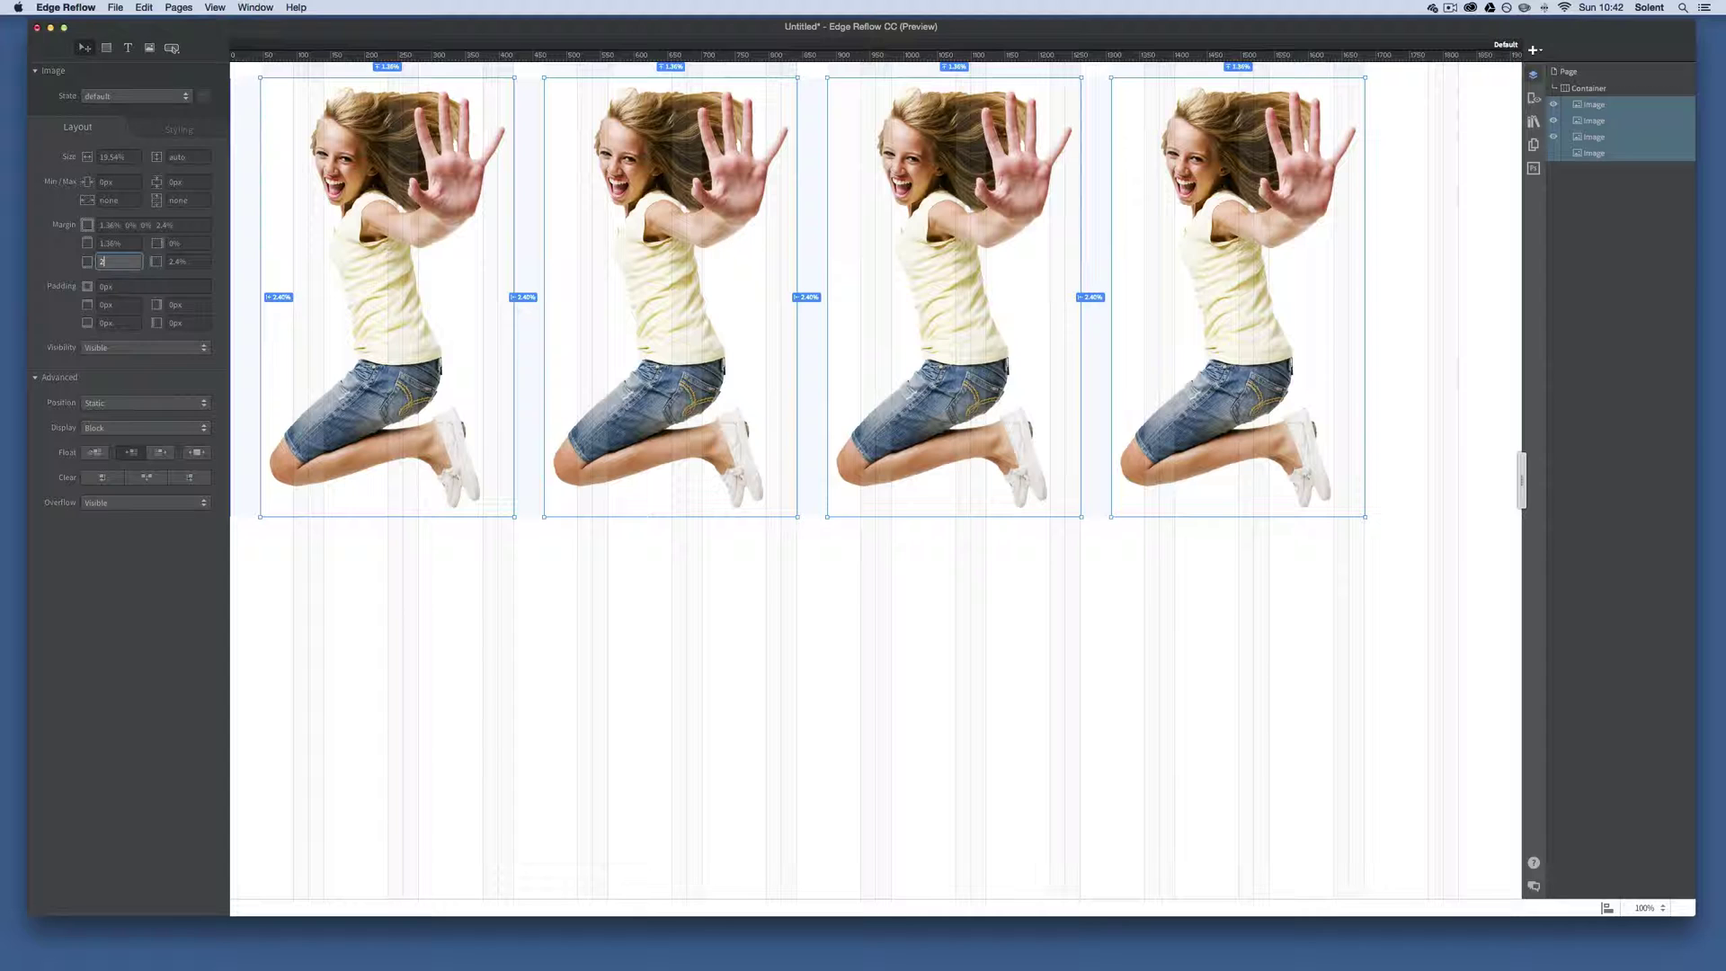
type(".4%")
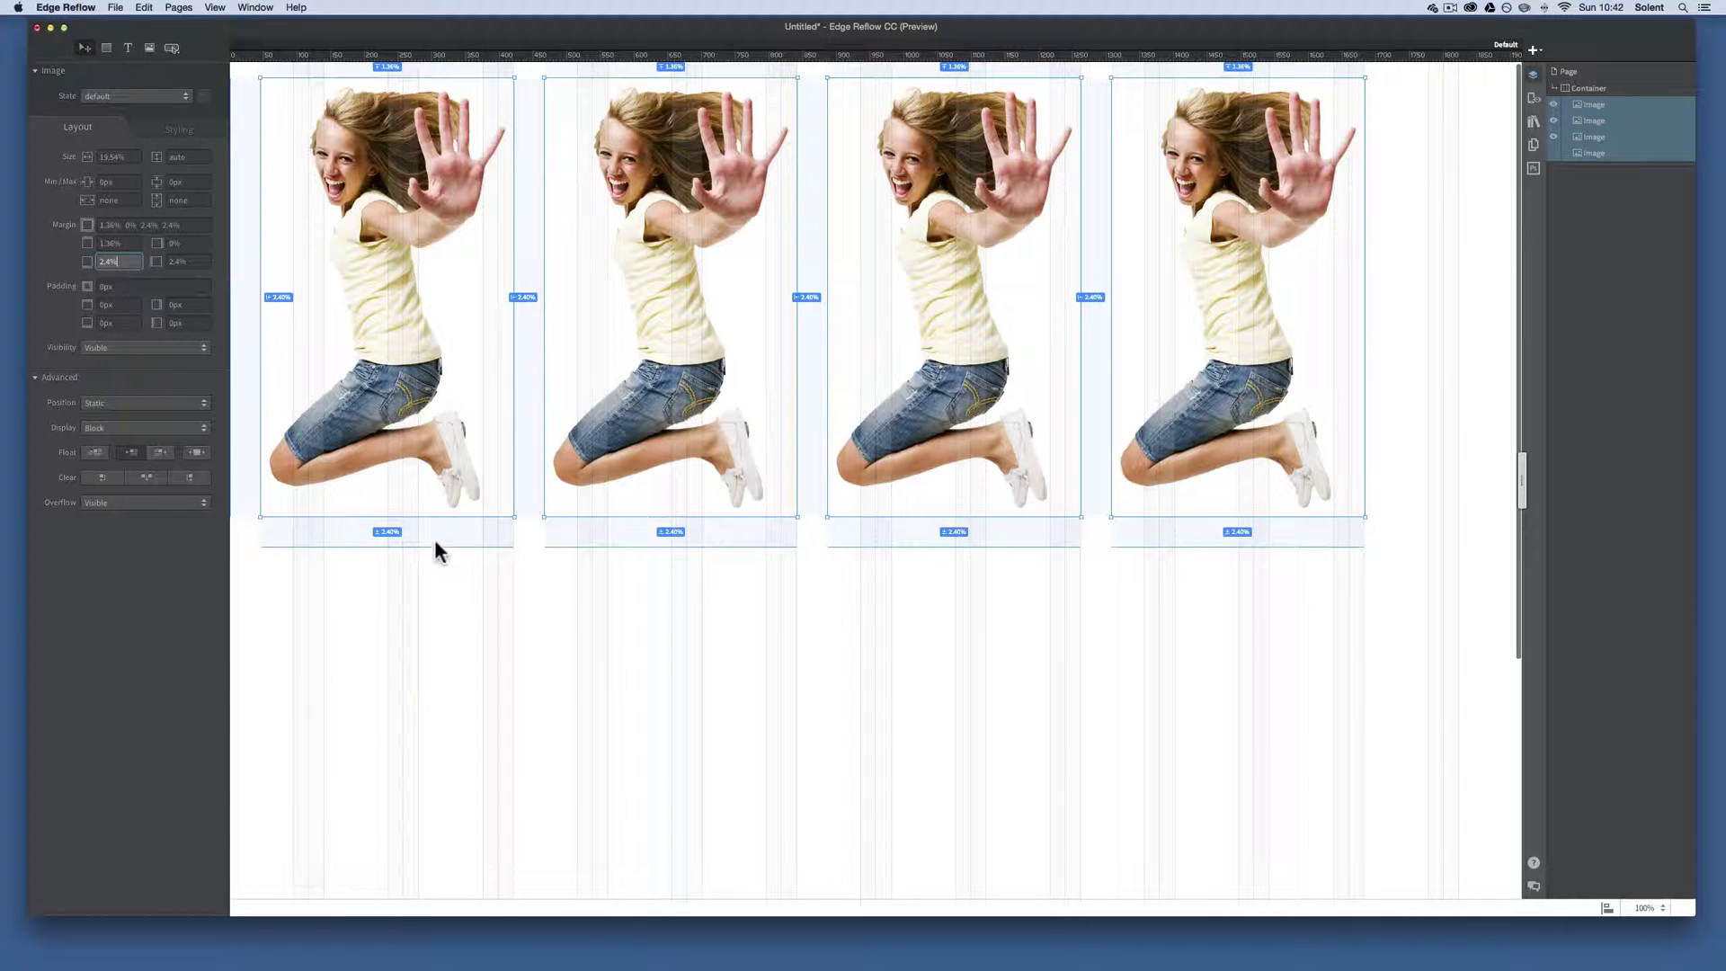
left_click(137, 242)
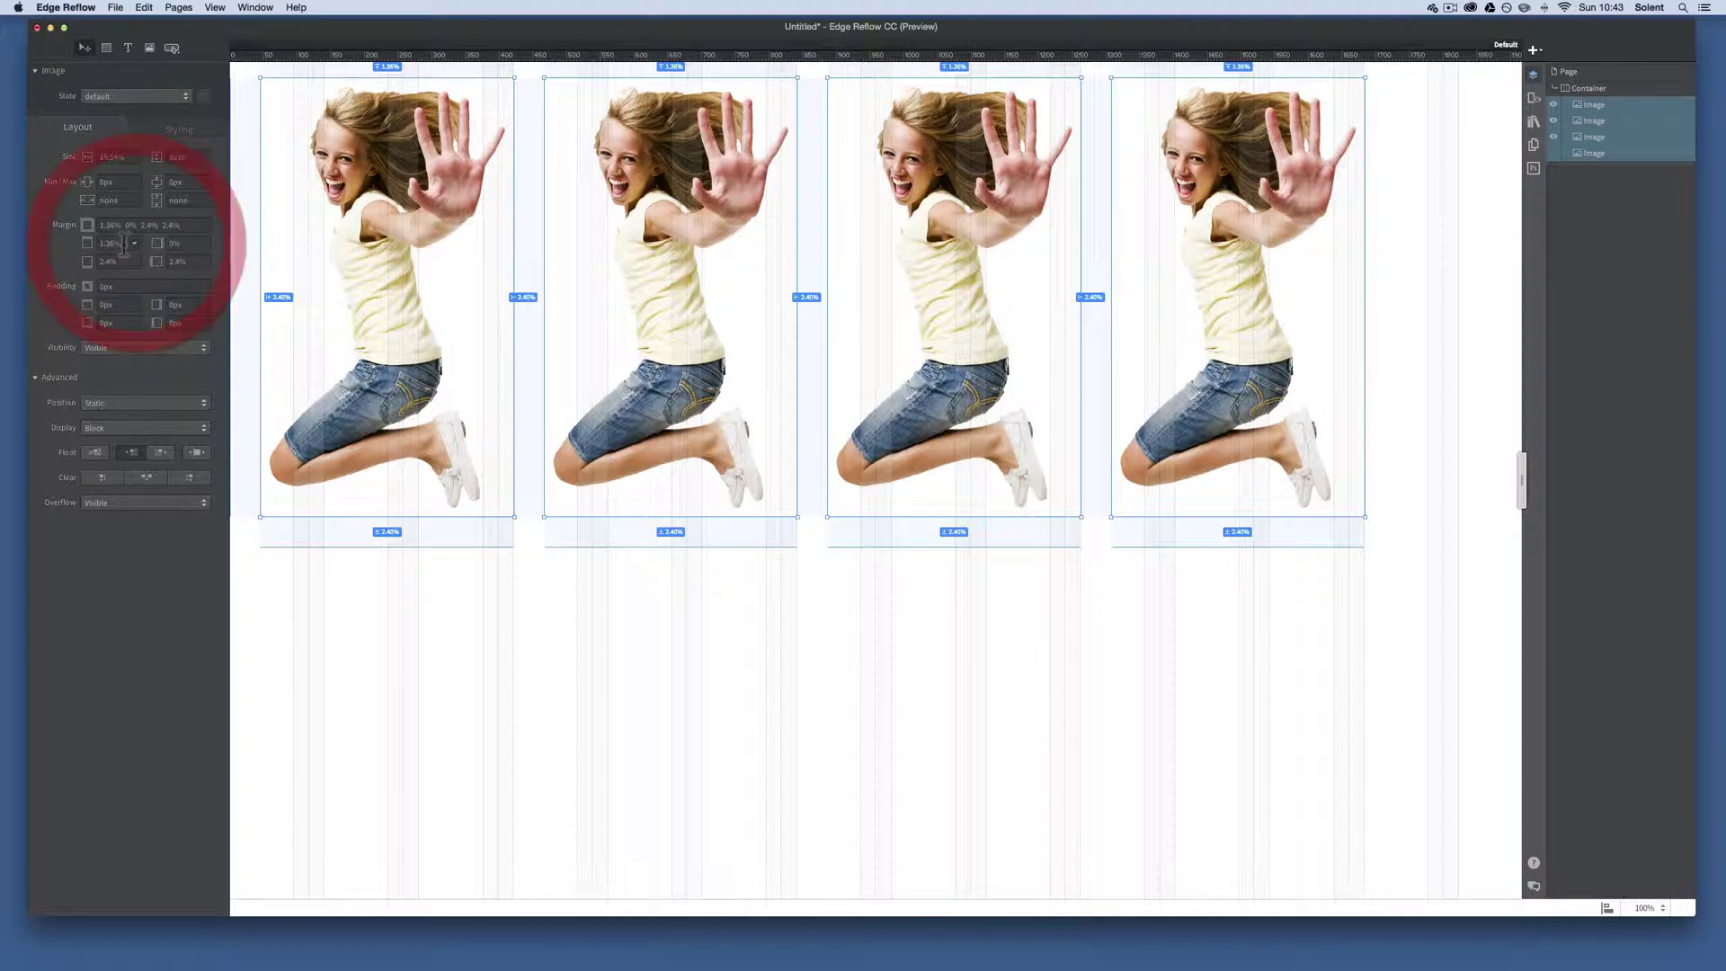
type("3")
type(".4%")
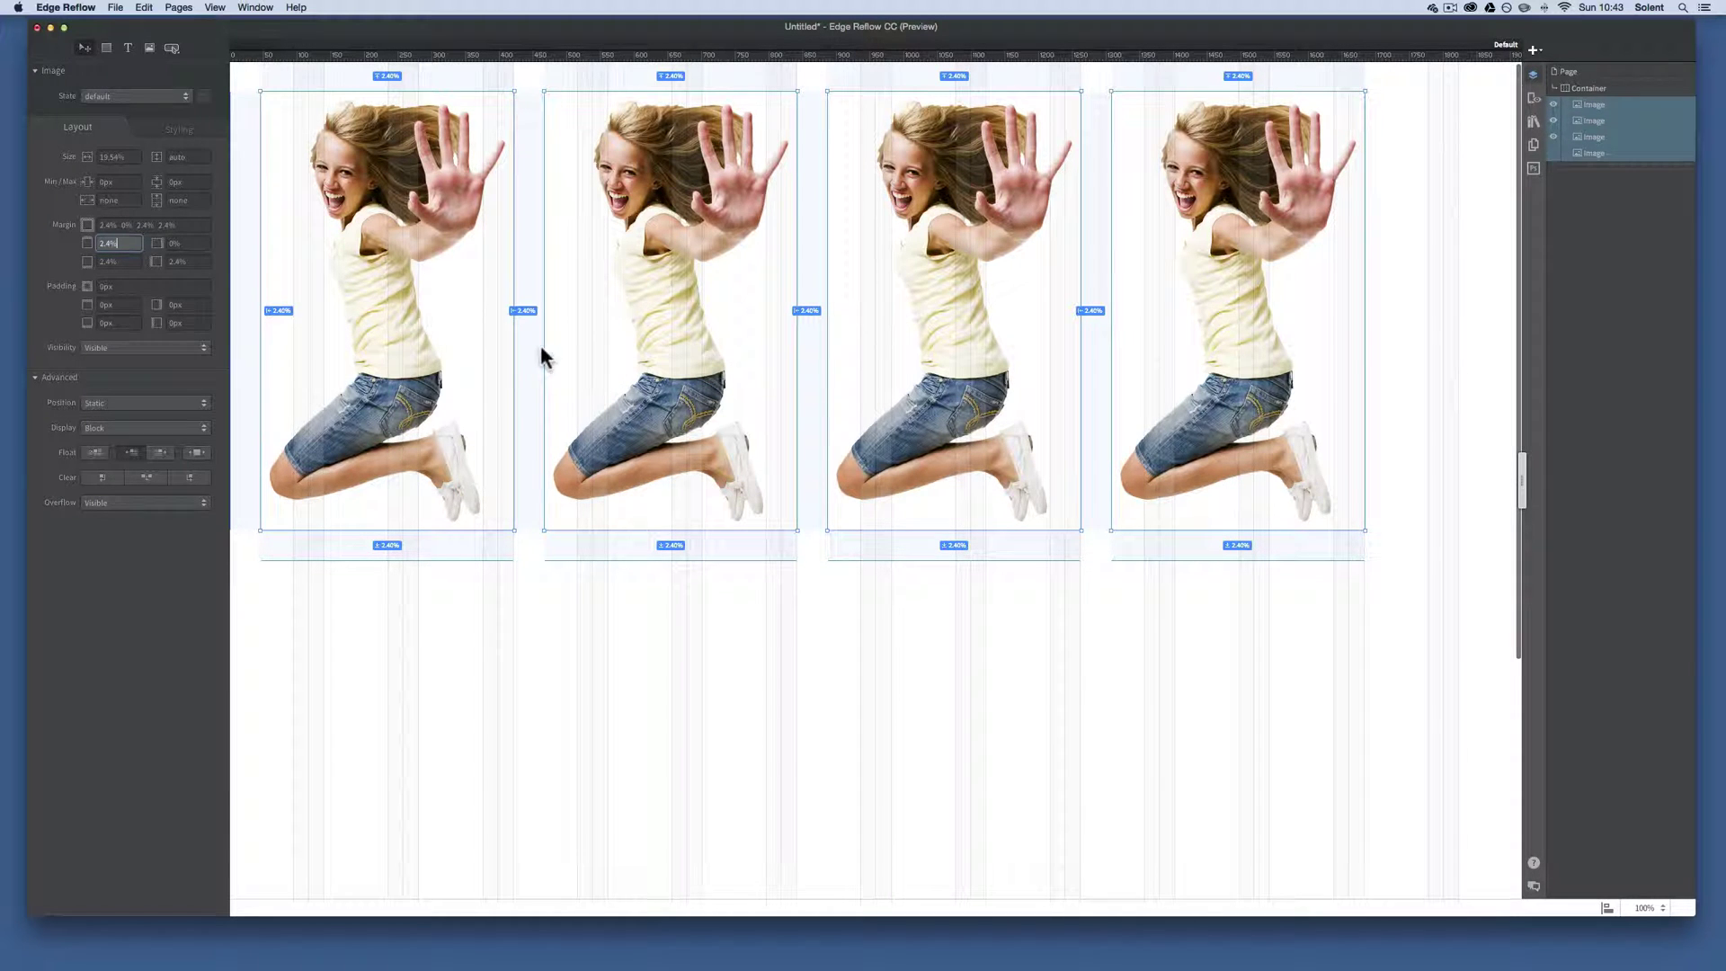
Draw a box about 90% wide and 450 px high below the row of images
left_click(106, 50)
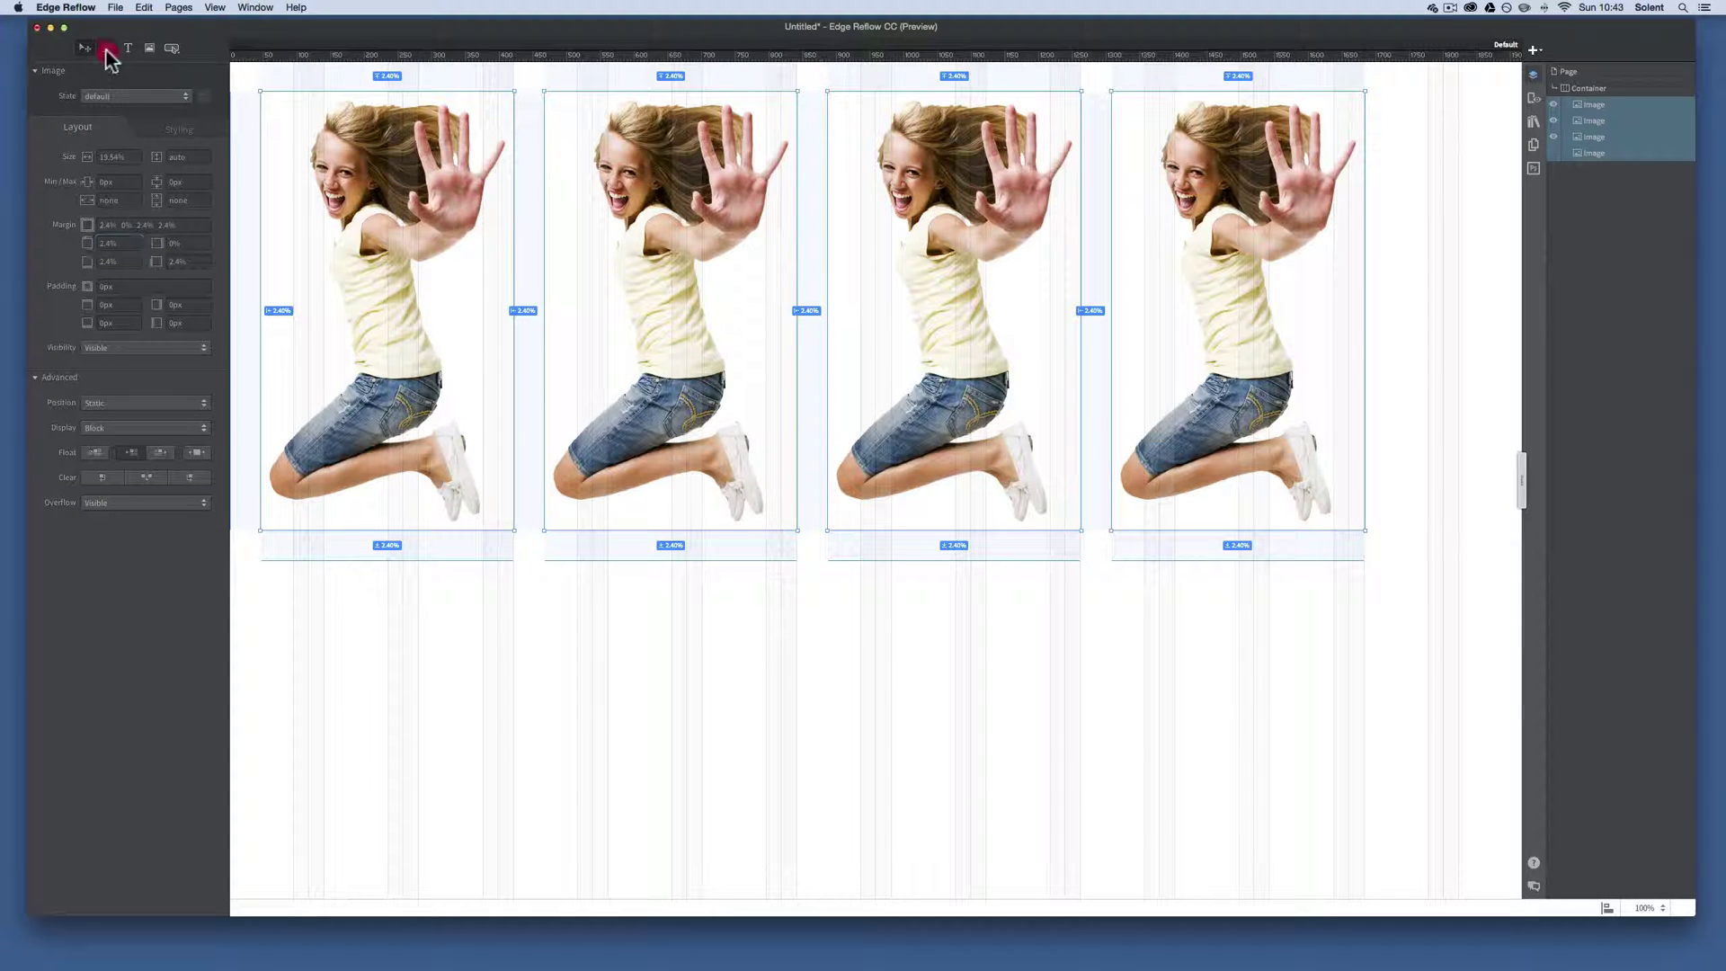
mouse_move(292, 590)
left_mouse_down()
mouse_move(470, 677)
mouse_move(598, 712)
left_mouse_up()
mouse_move(731, 764)
left_mouse_down()
mouse_move(1156, 878)
mouse_move(1453, 894)
left_mouse_up()
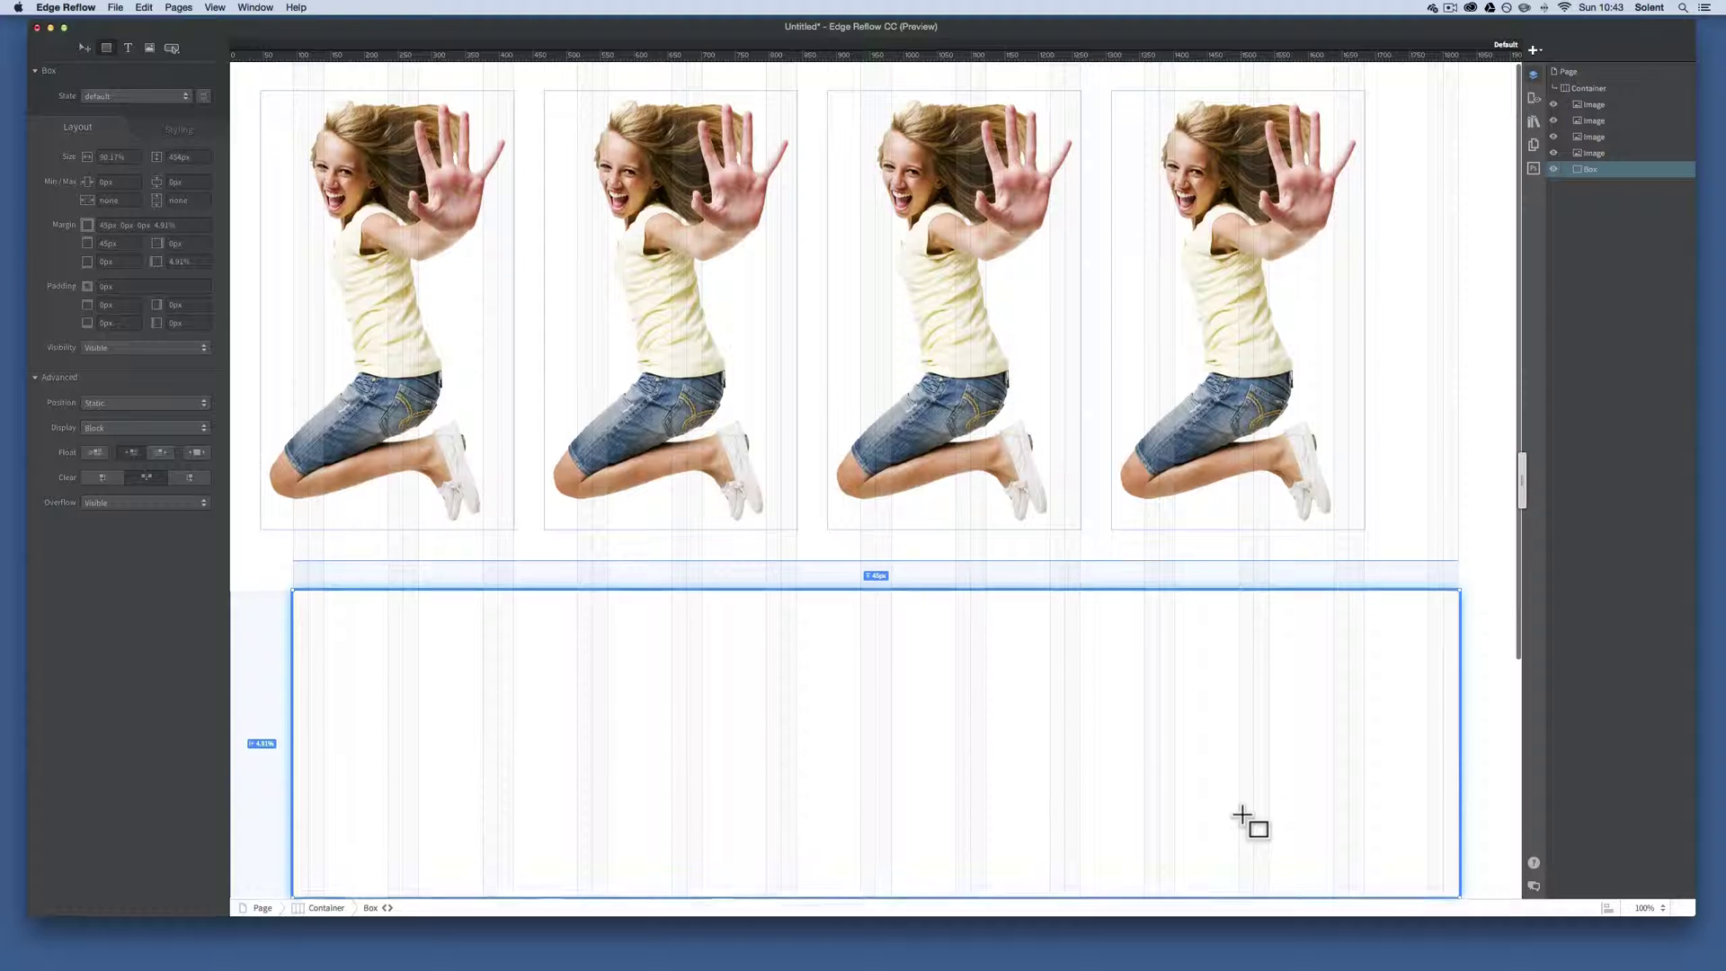
scroll(1249, 823, "down", 4)
left_click(1652, 908)
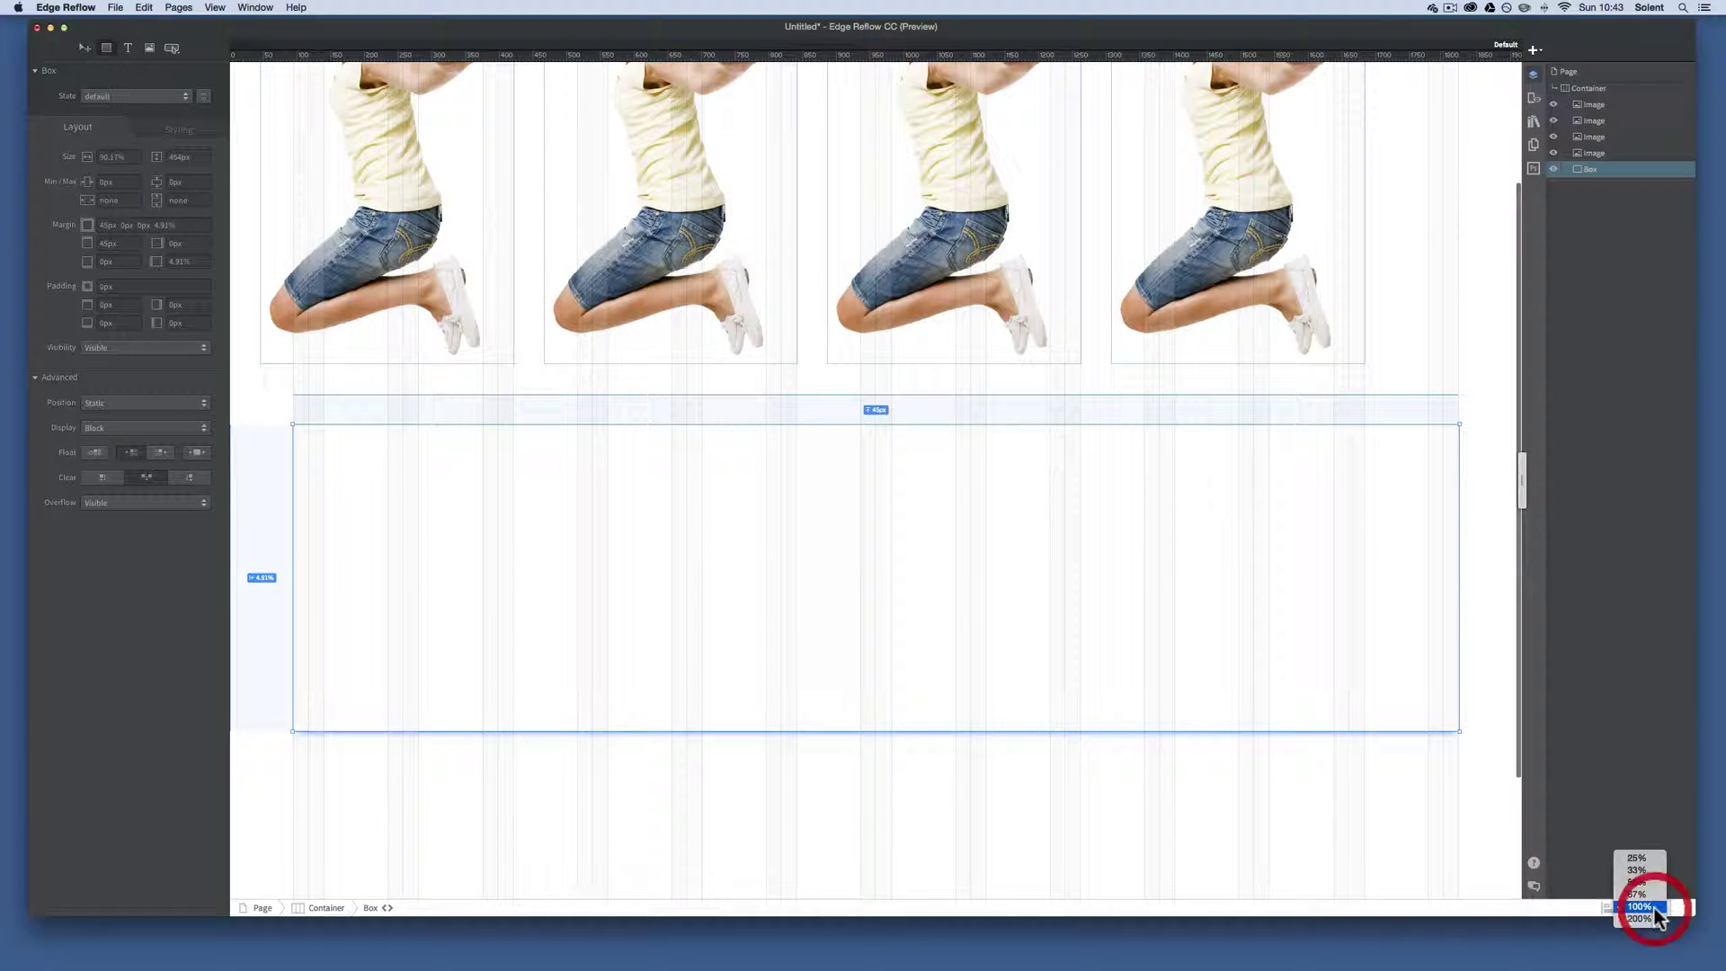
left_click(1637, 894)
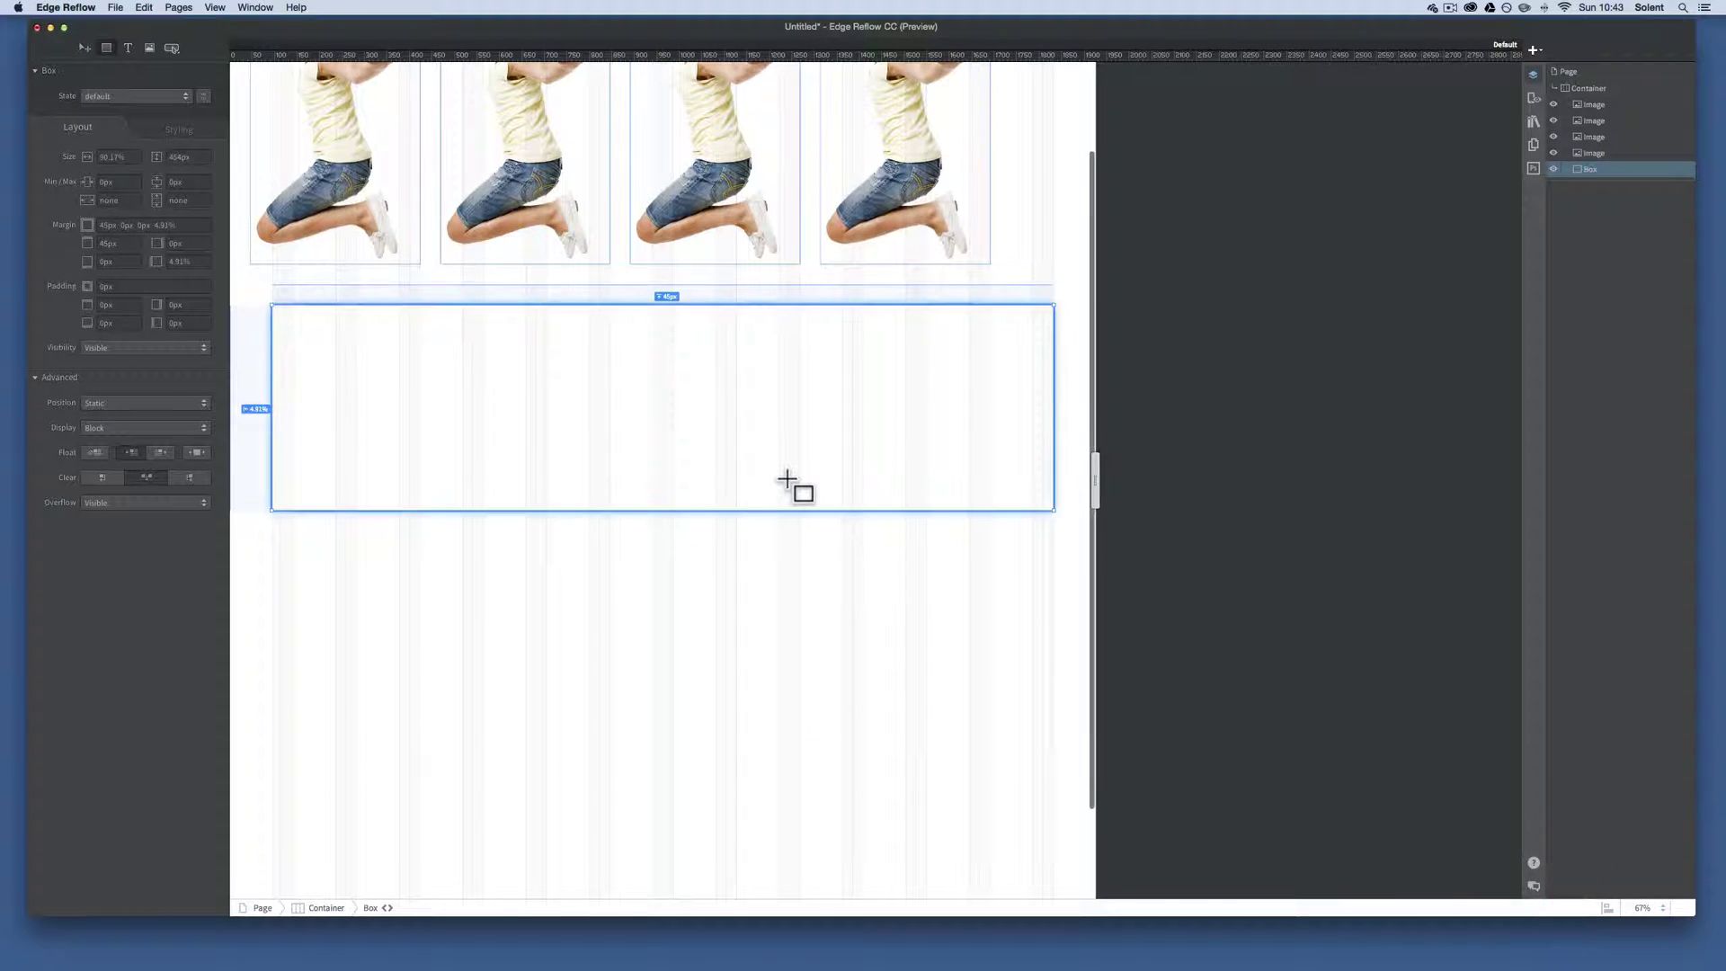
scroll(787, 479, "up", 3)
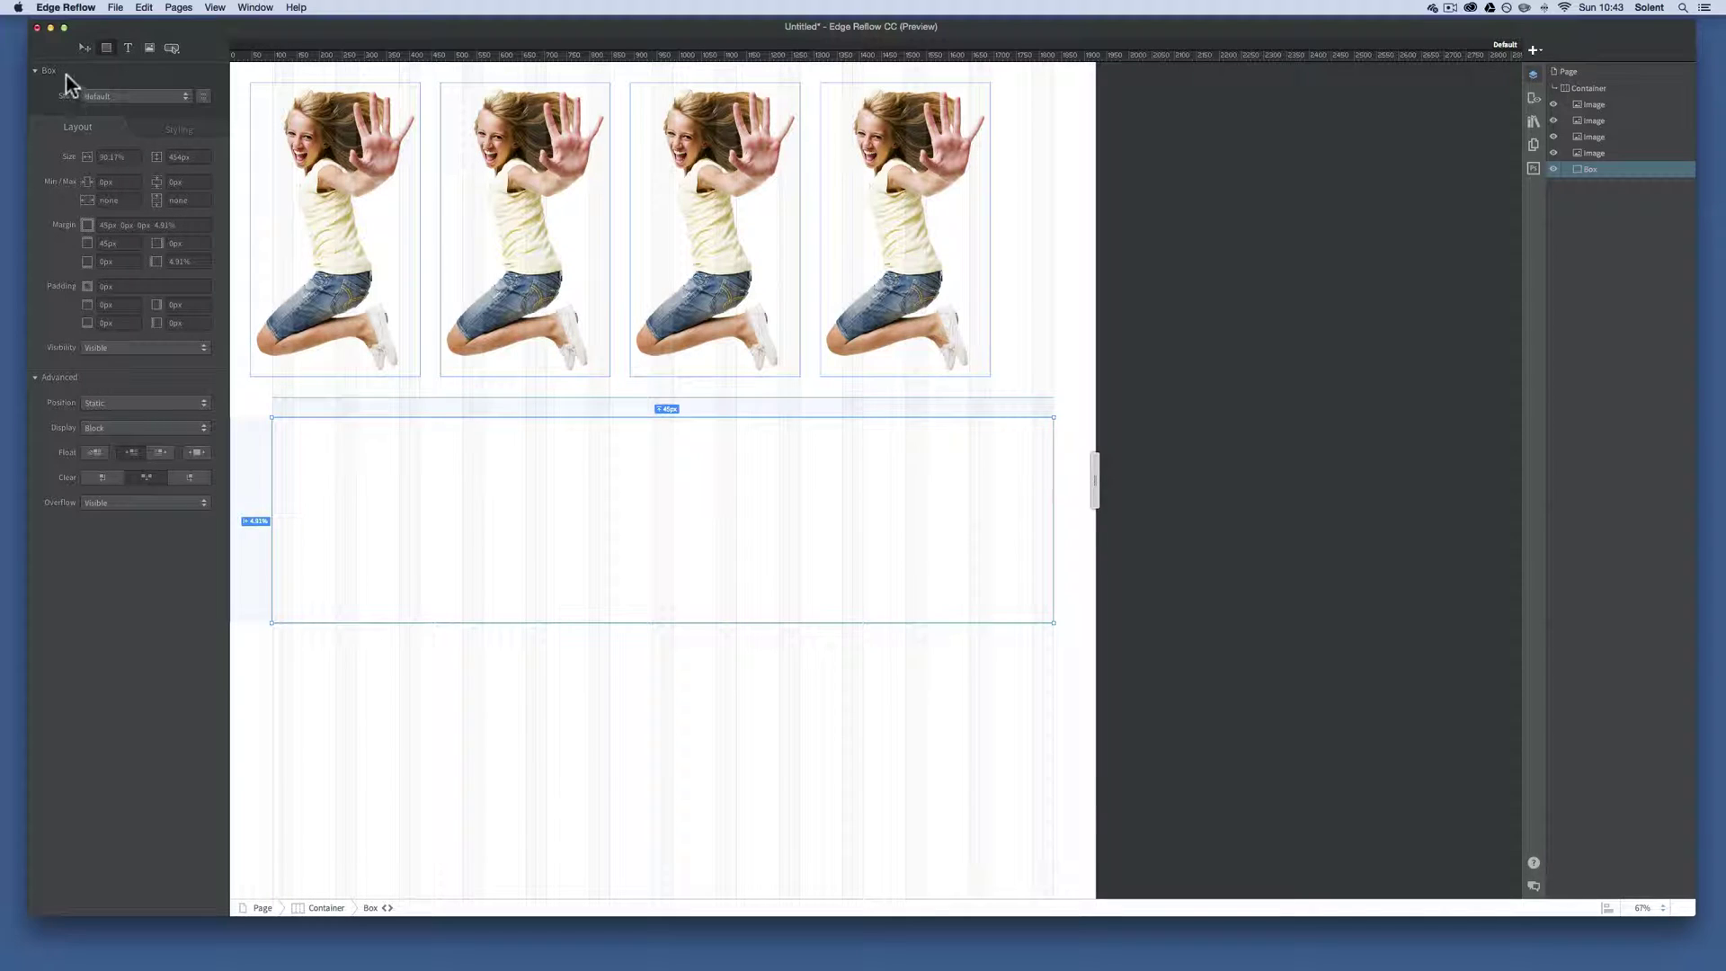
Stretch the box to about 980 px high and move all four images from the row above into it
left_click(83, 47)
left_click_drag(639, 622, 629, 860)
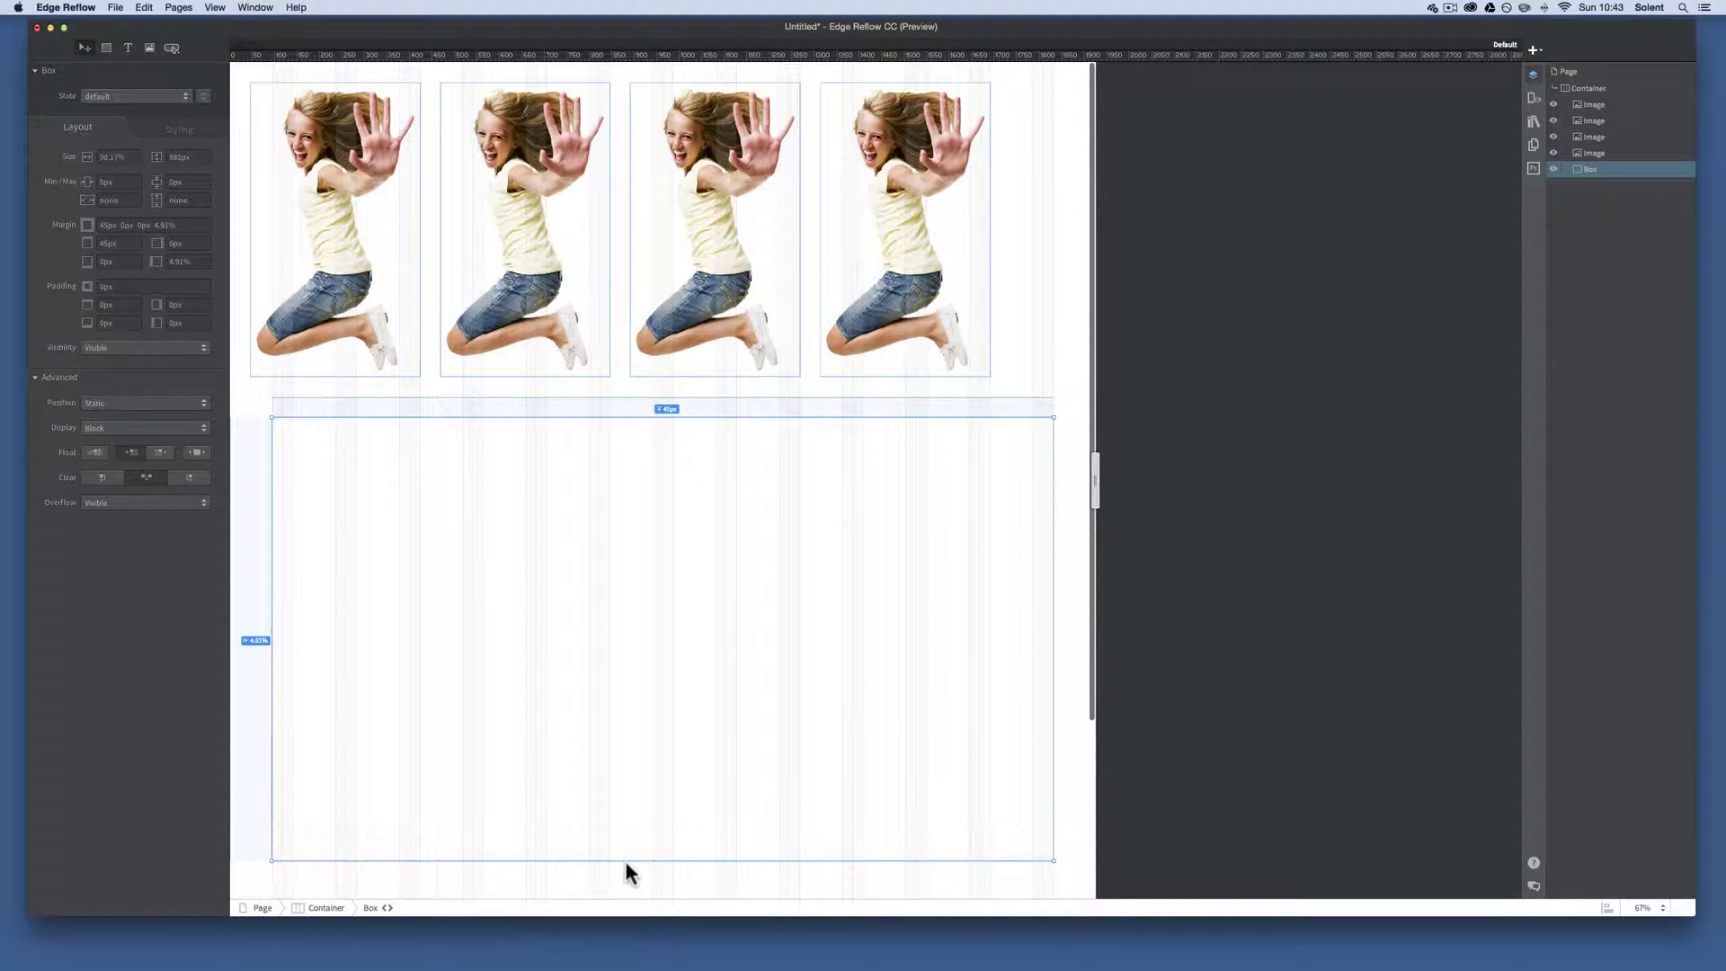
left_click(329, 311)
left_click(514, 301, "shift")
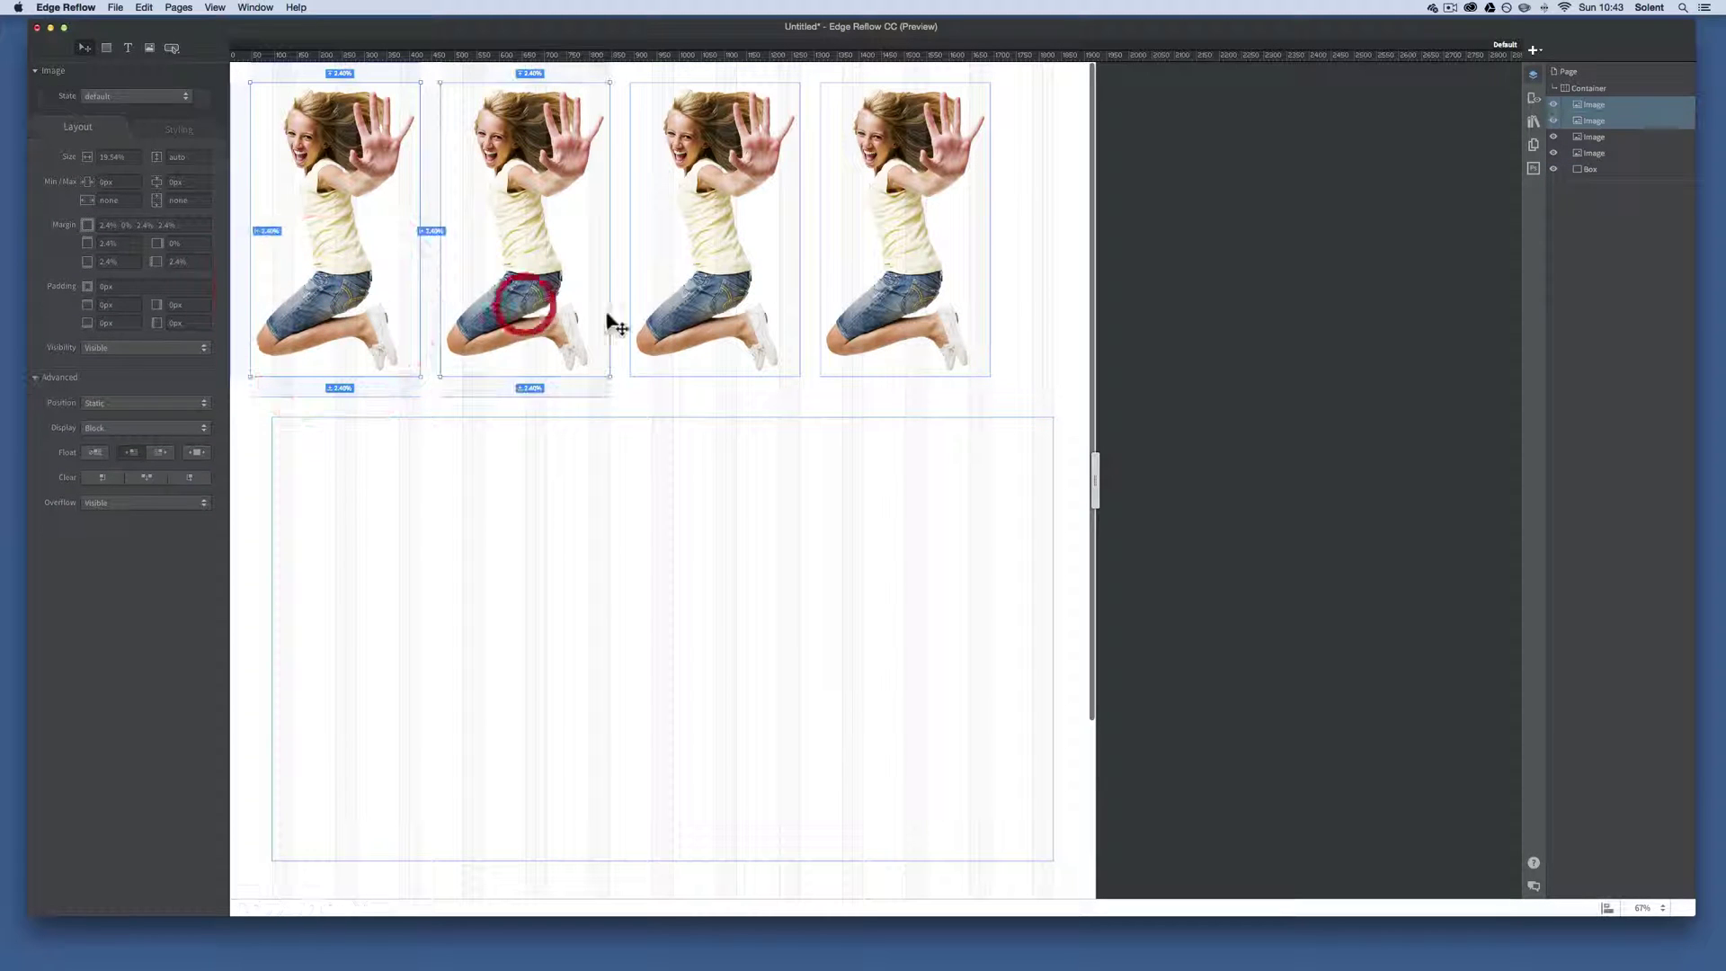
left_click(671, 315, "shift")
left_click(900, 326, "shift")
left_click_drag(539, 269, 565, 622)
left_click(564, 623)
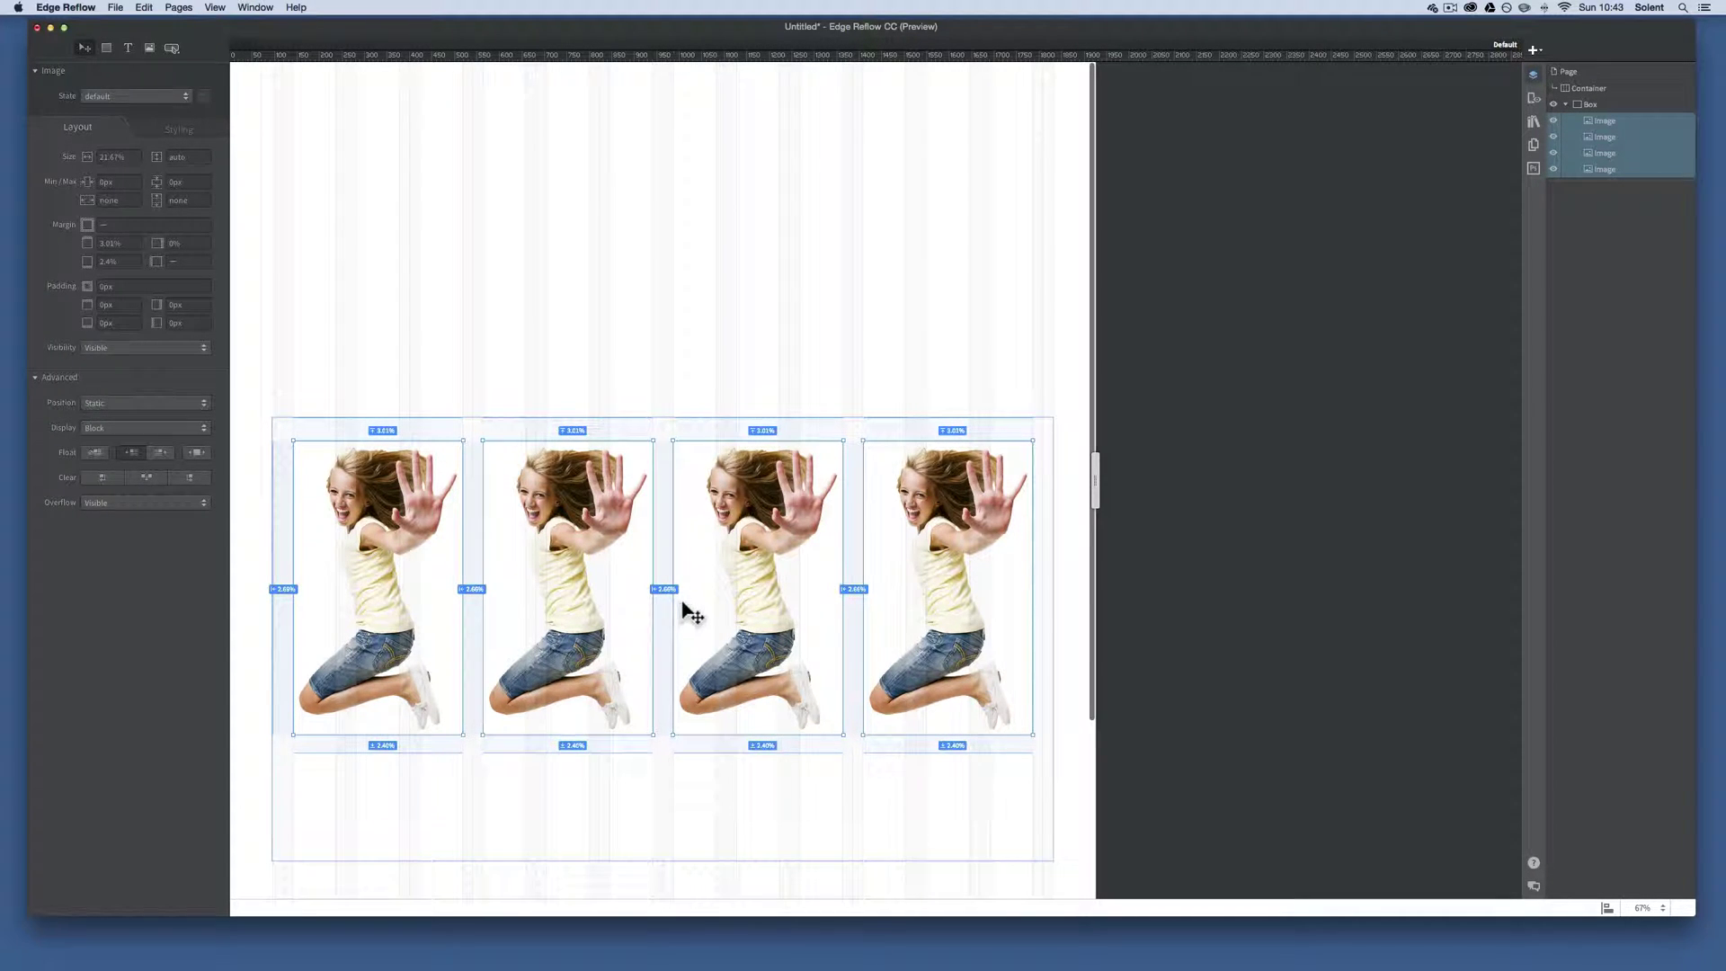
Rename the second, third and fourth images in the box as Image2, Image3 and Image4
left_click(1657, 910)
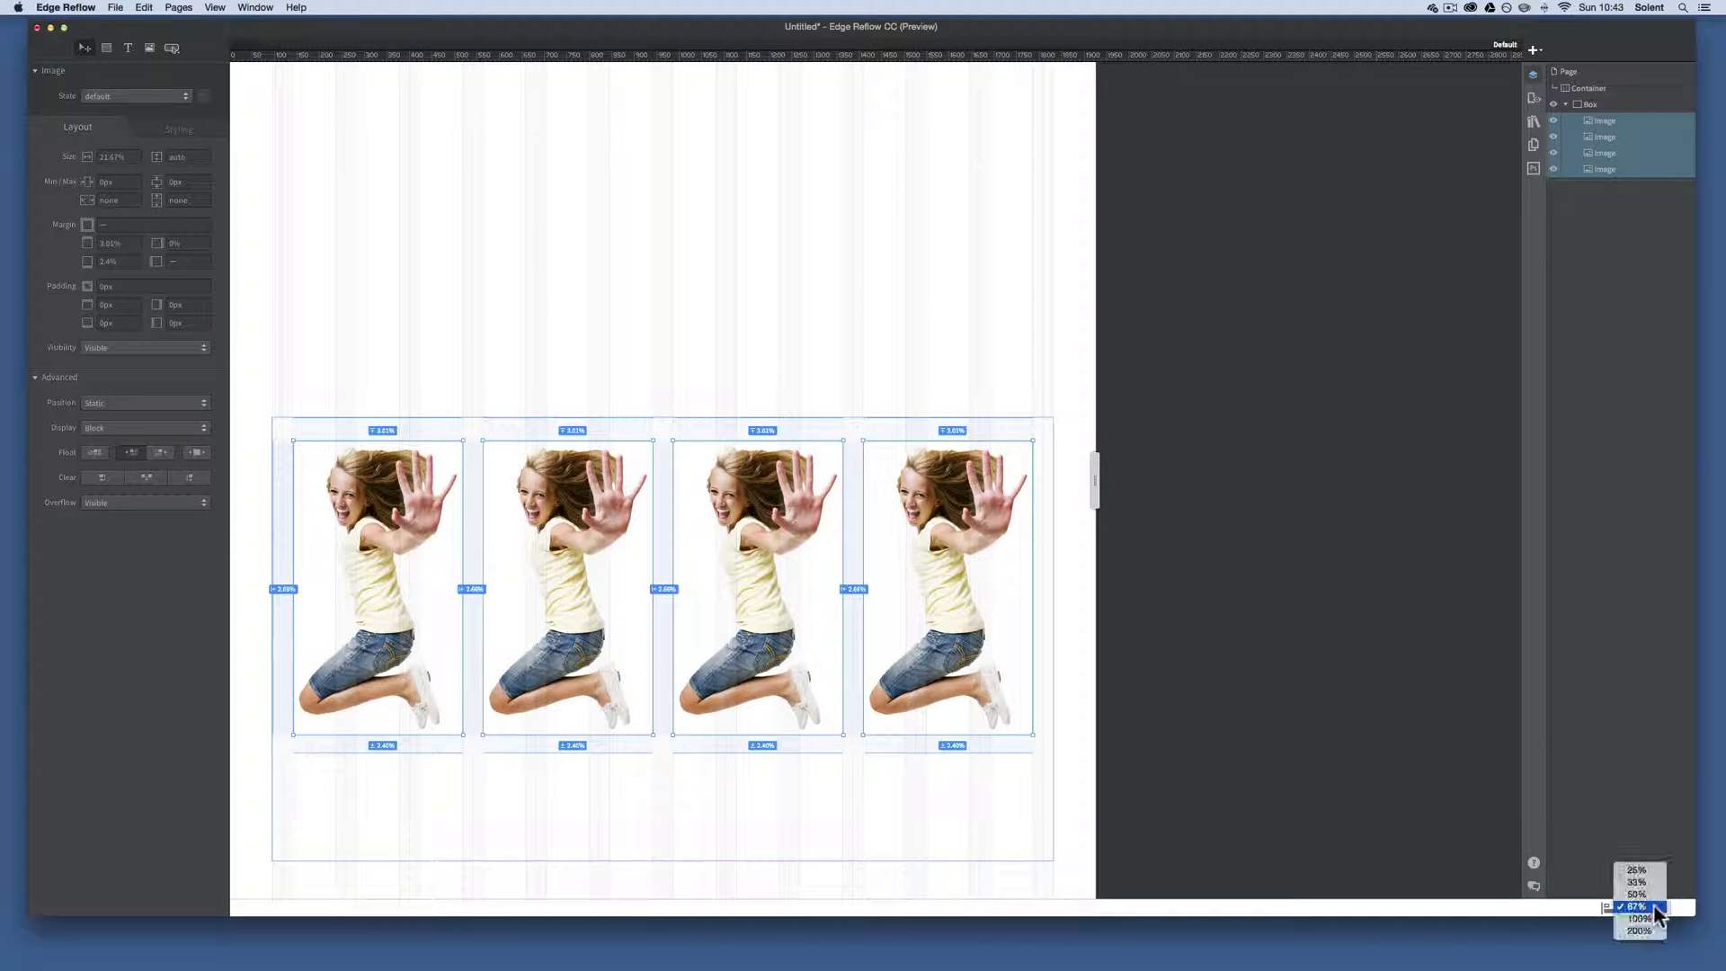
left_click(1639, 919)
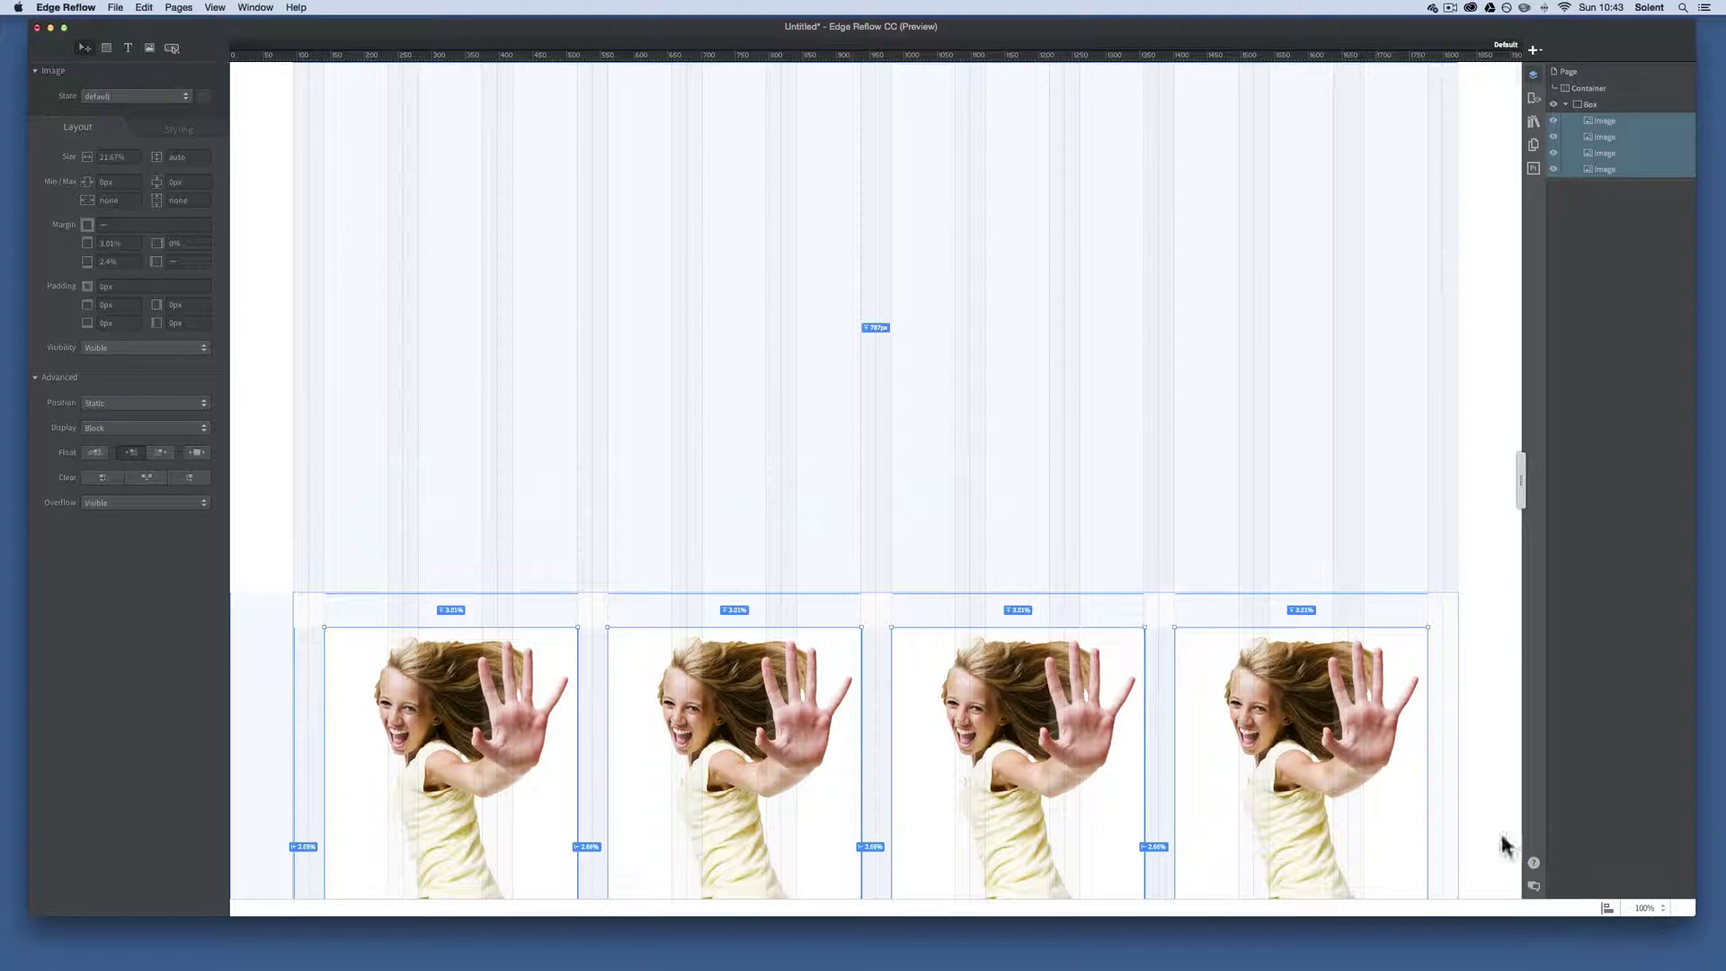
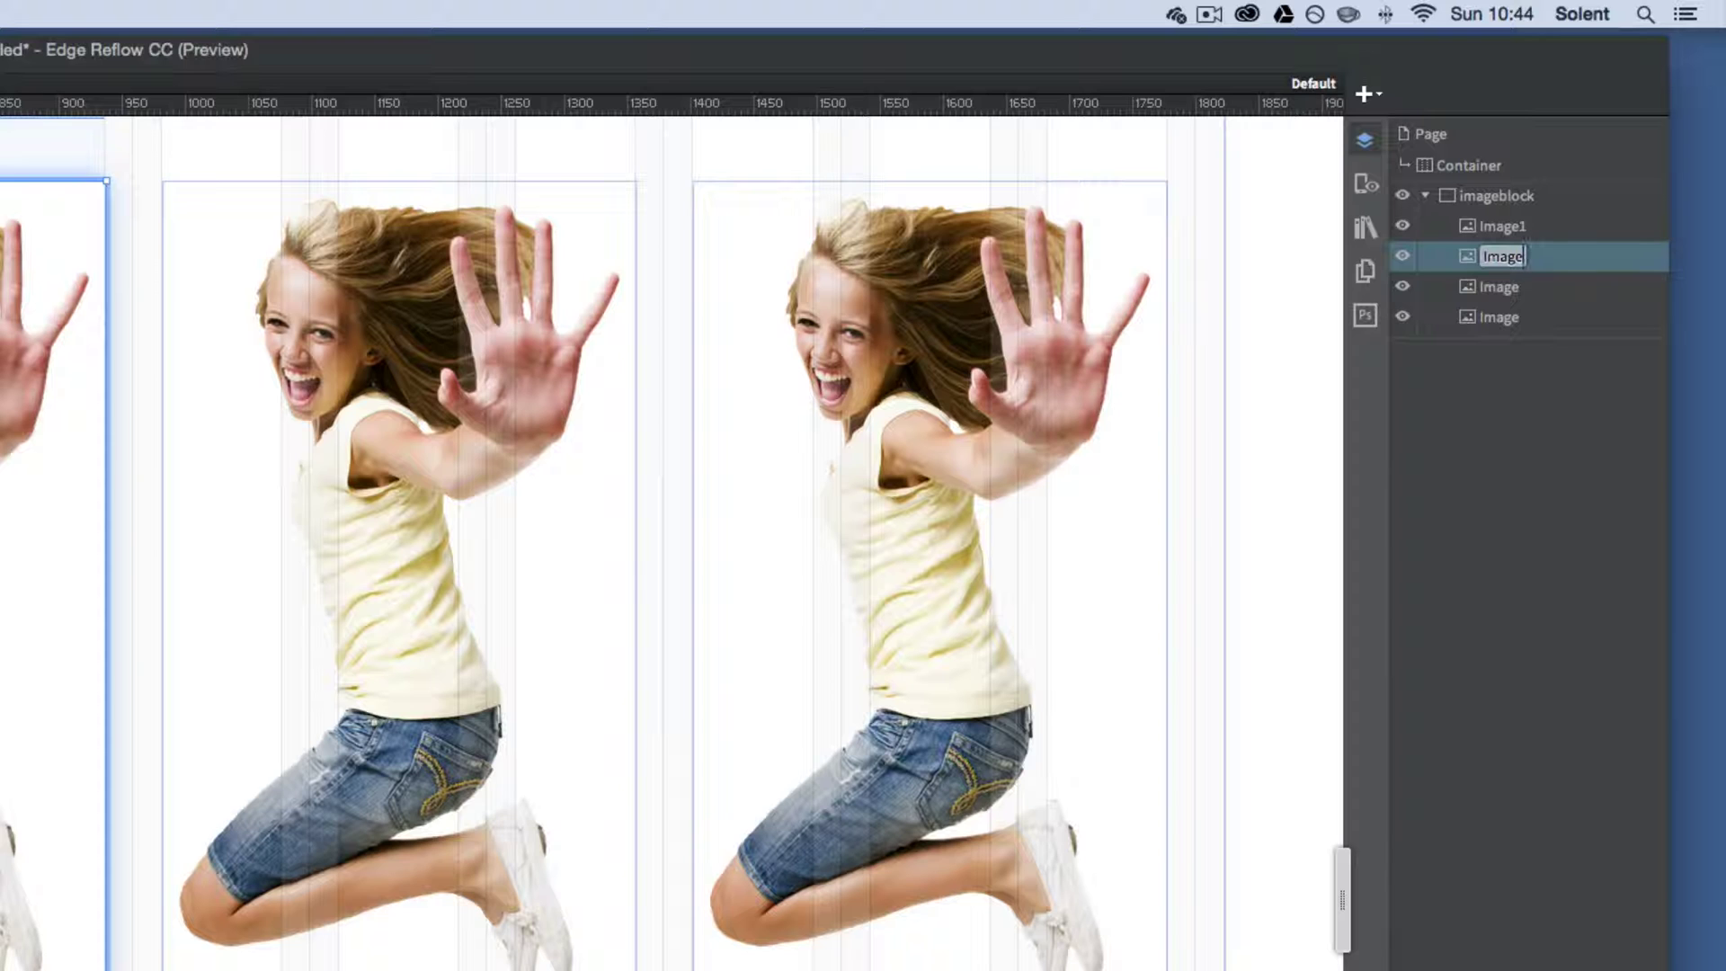
type("2")
key("Return")
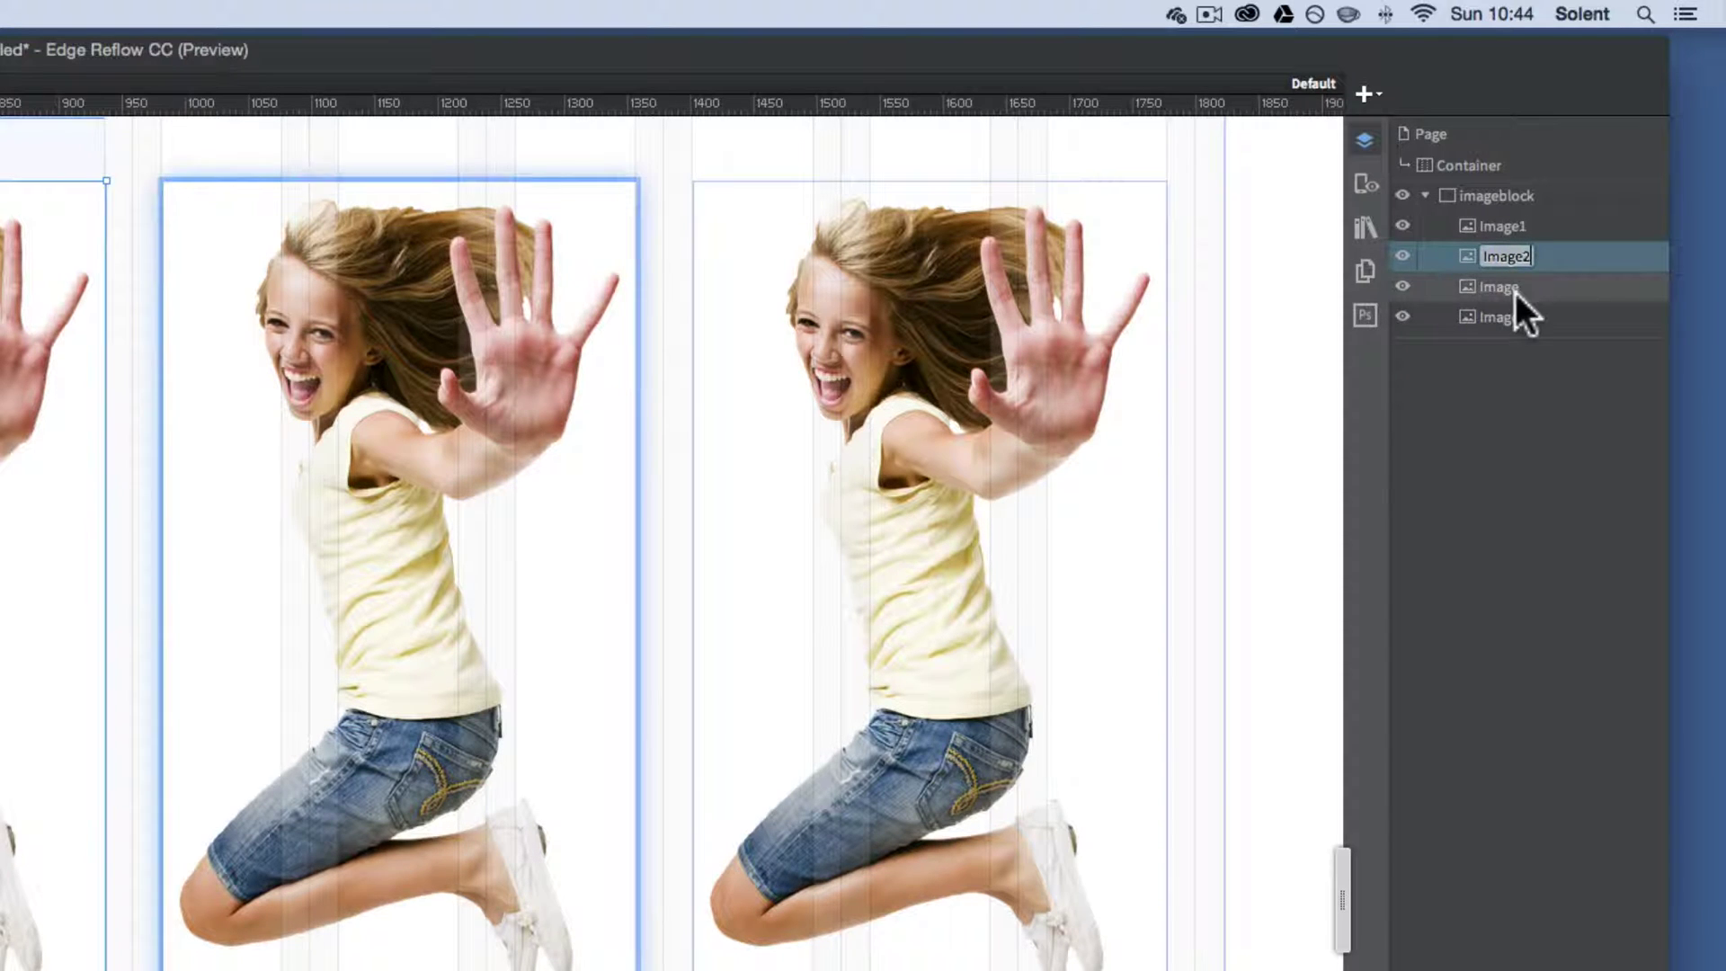
double_click(1506, 288)
type("3")
left_click(1508, 315)
double_click(1507, 315)
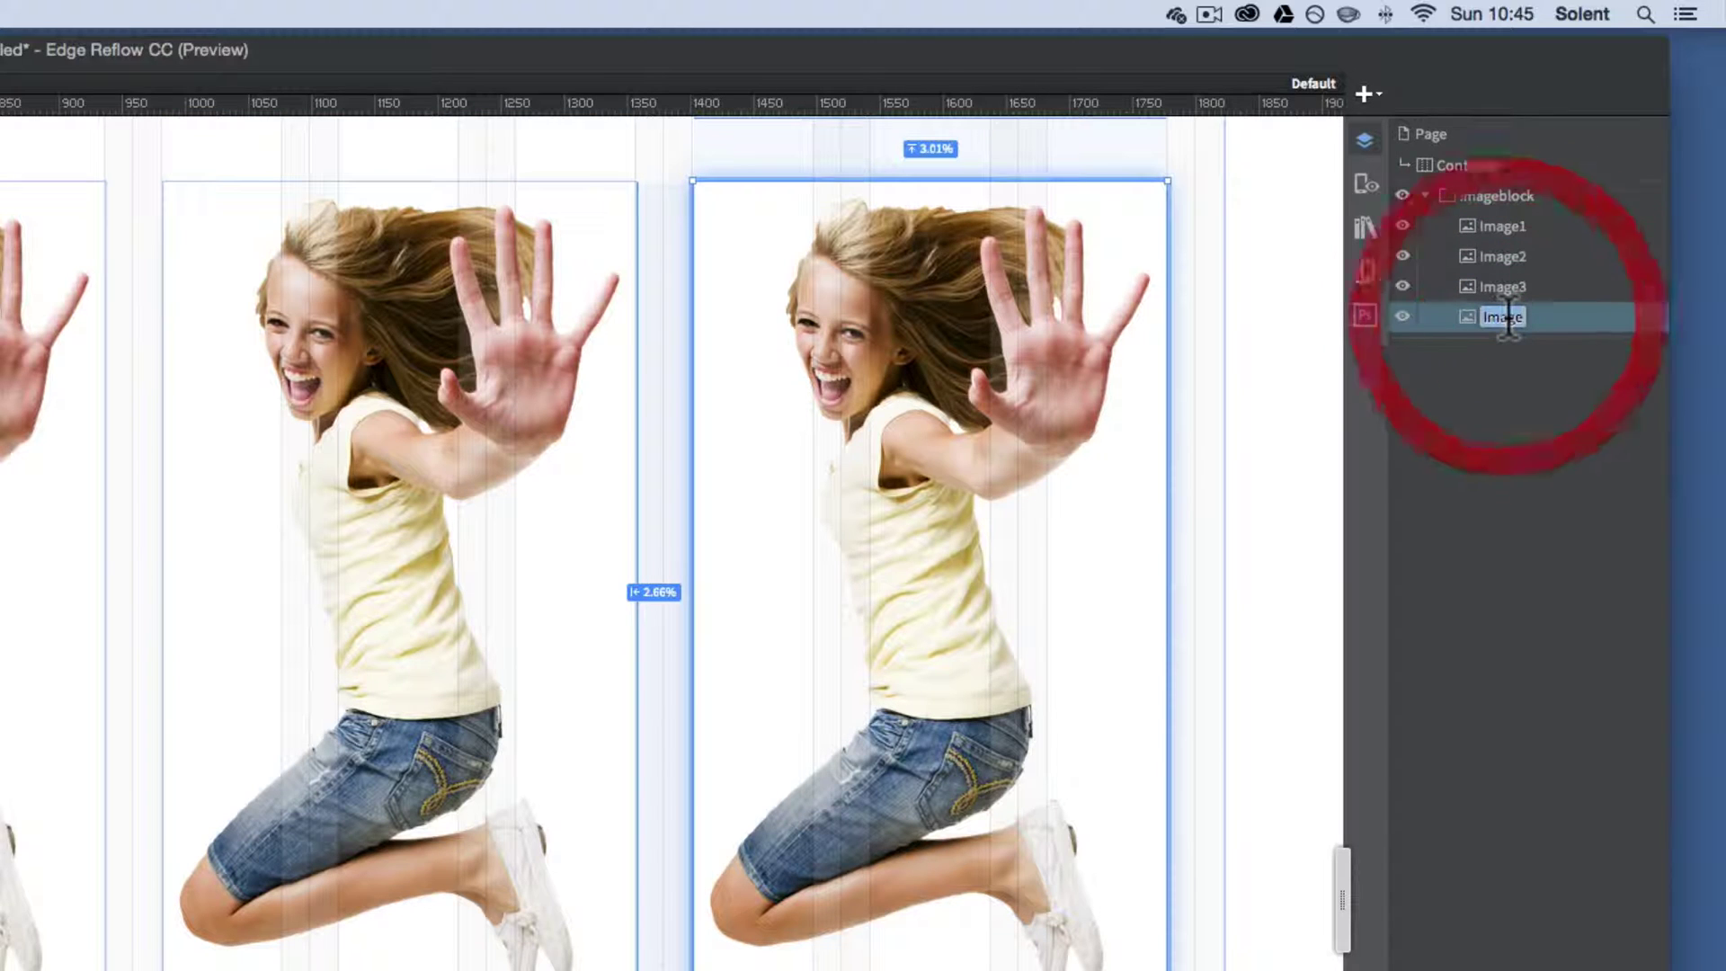
type("4")
left_click(1550, 310)
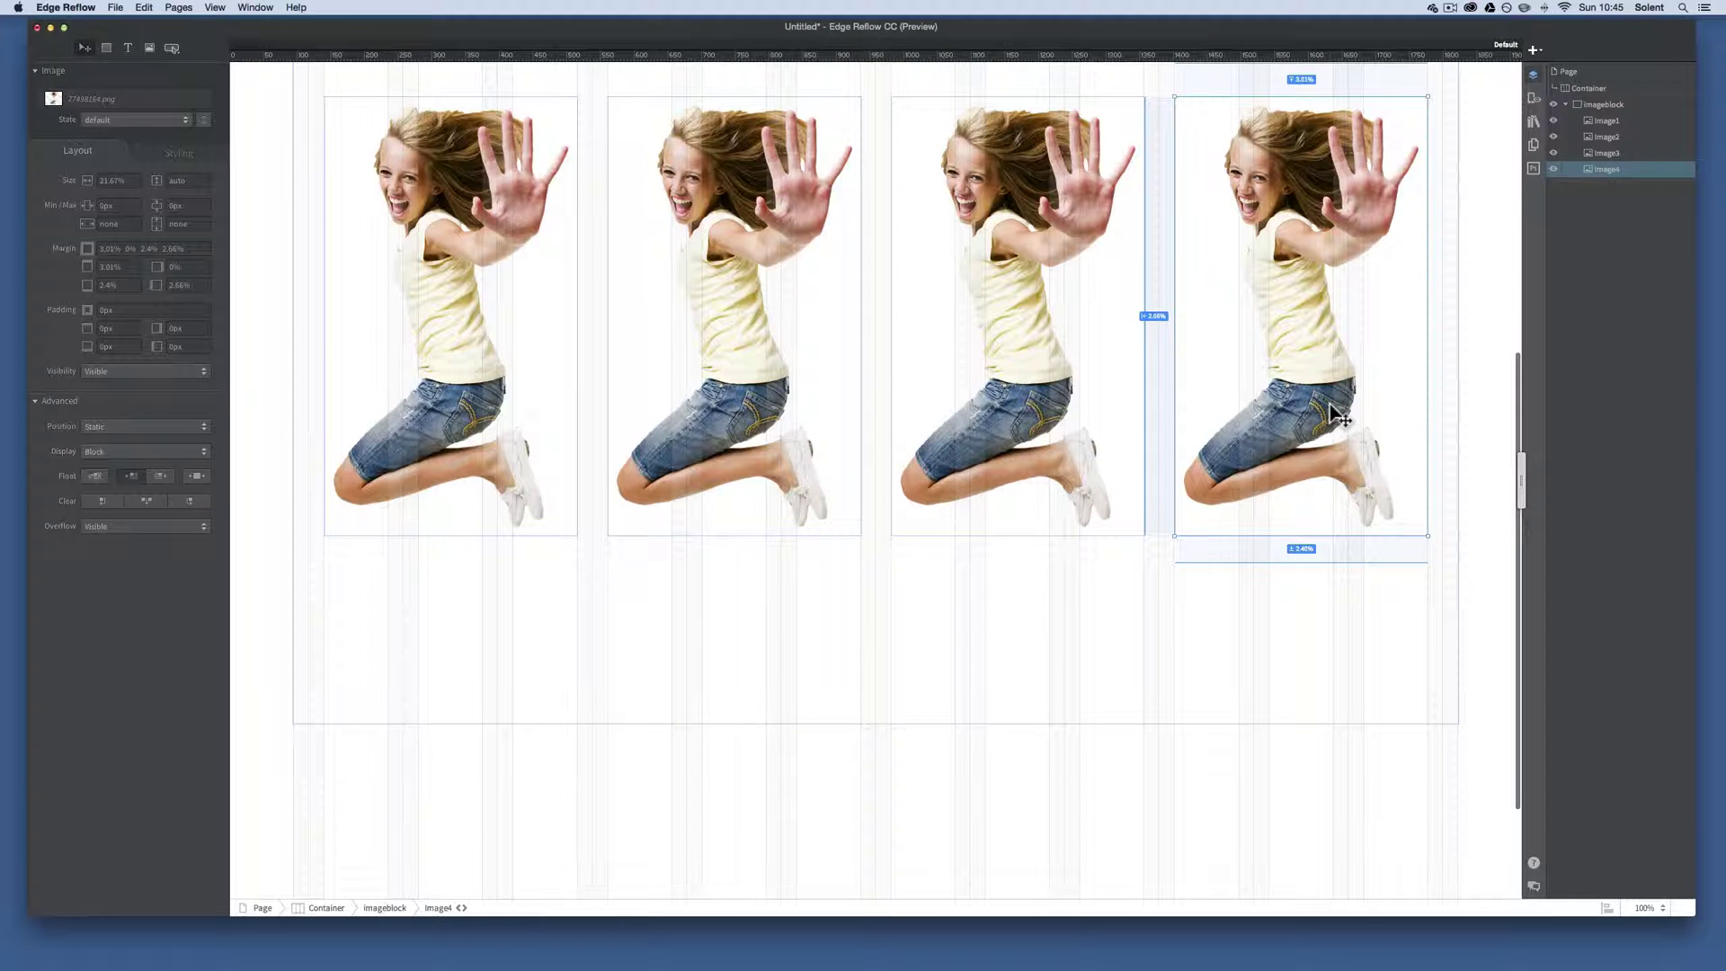
Set the top margin of the imageblock box to 100 px
scroll(1329, 401, "up", 2)
left_click(1575, 102)
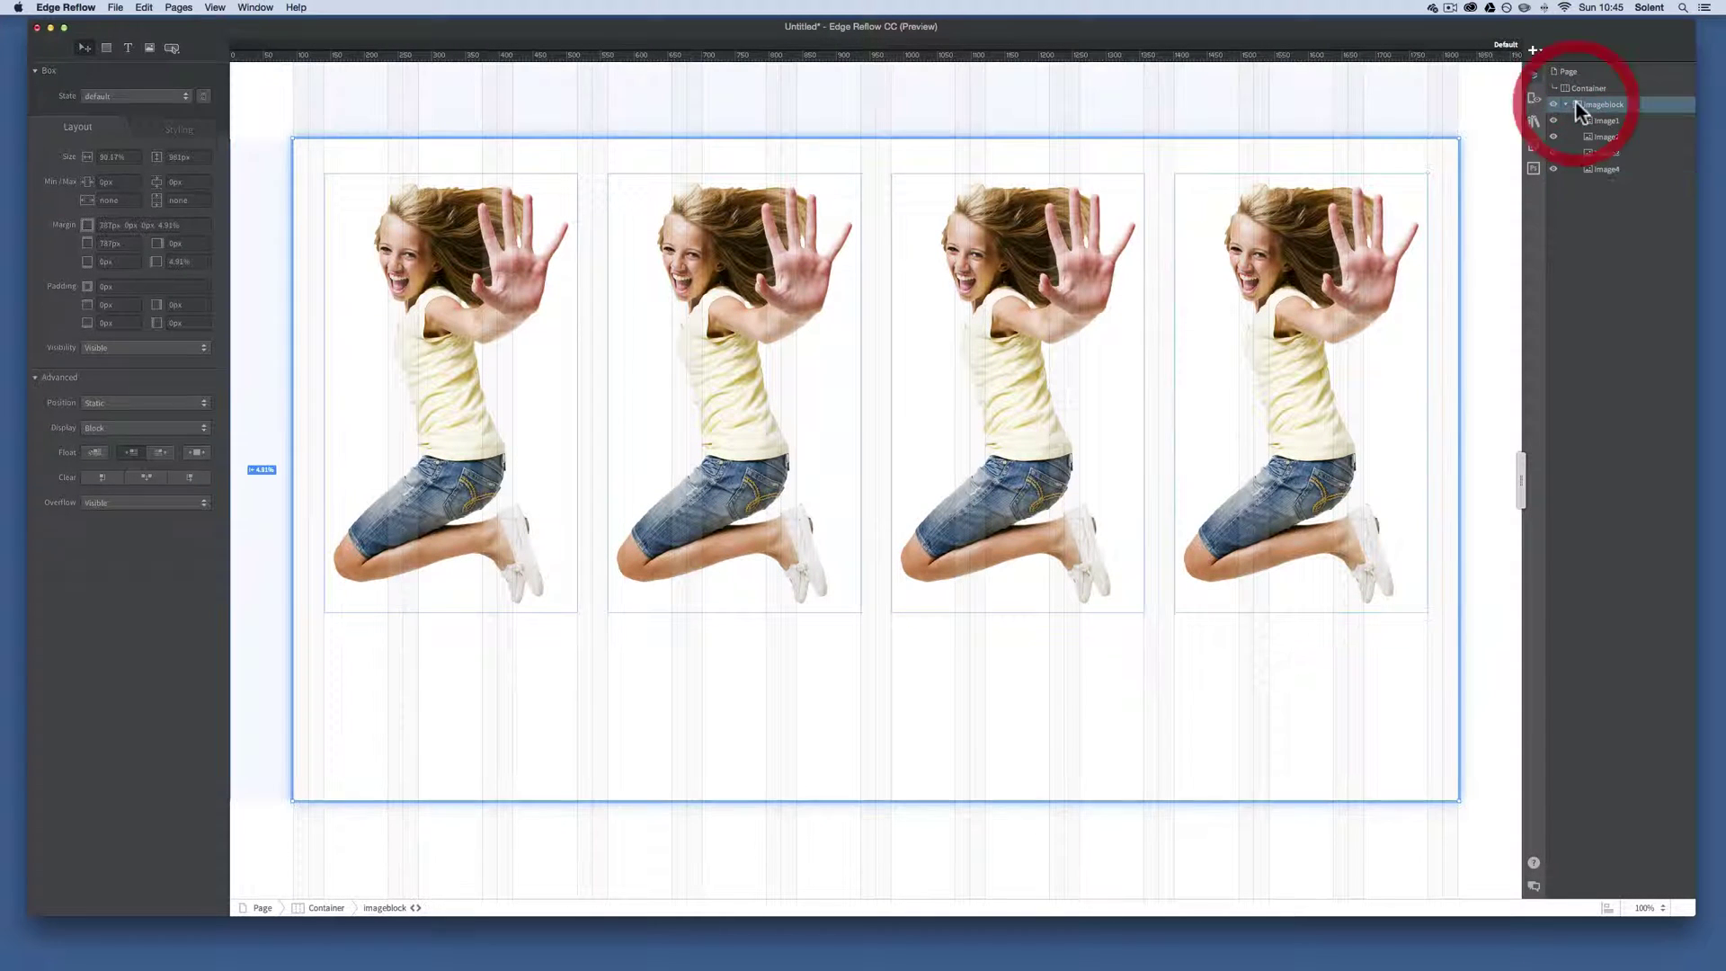
scroll(1341, 212, "up", 10)
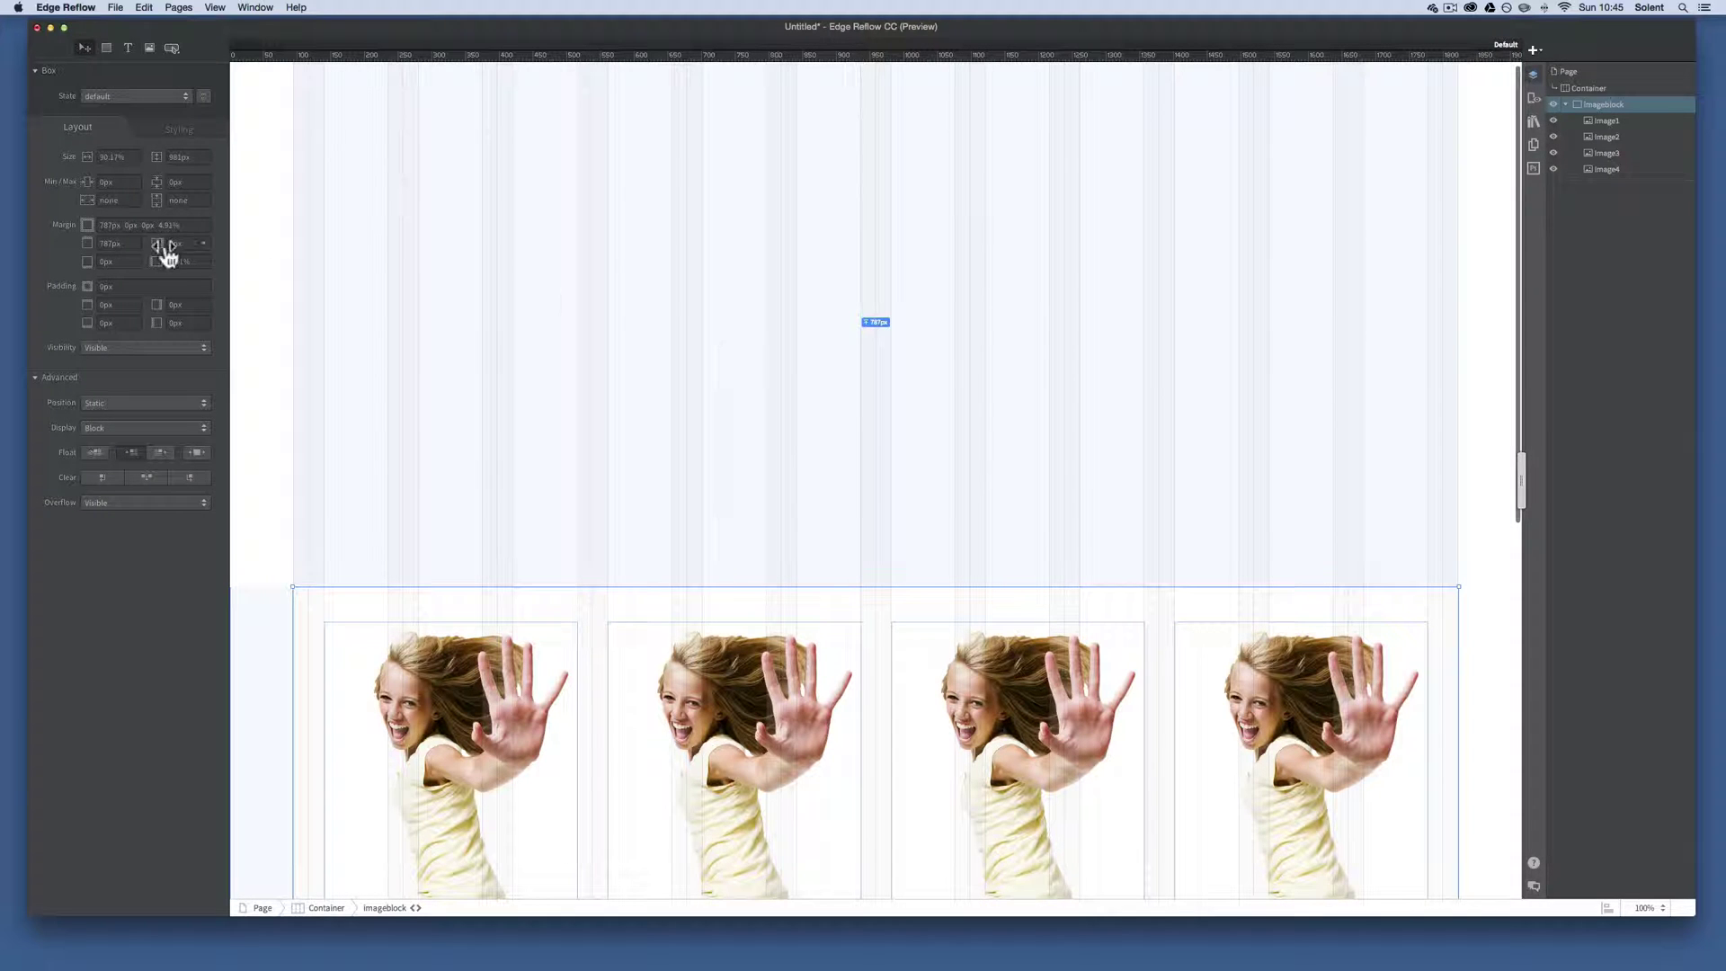
mouse_move(99, 254)
left_mouse_down()
mouse_move(45, 256)
mouse_move(84, 239)
left_mouse_up()
left_click(121, 243)
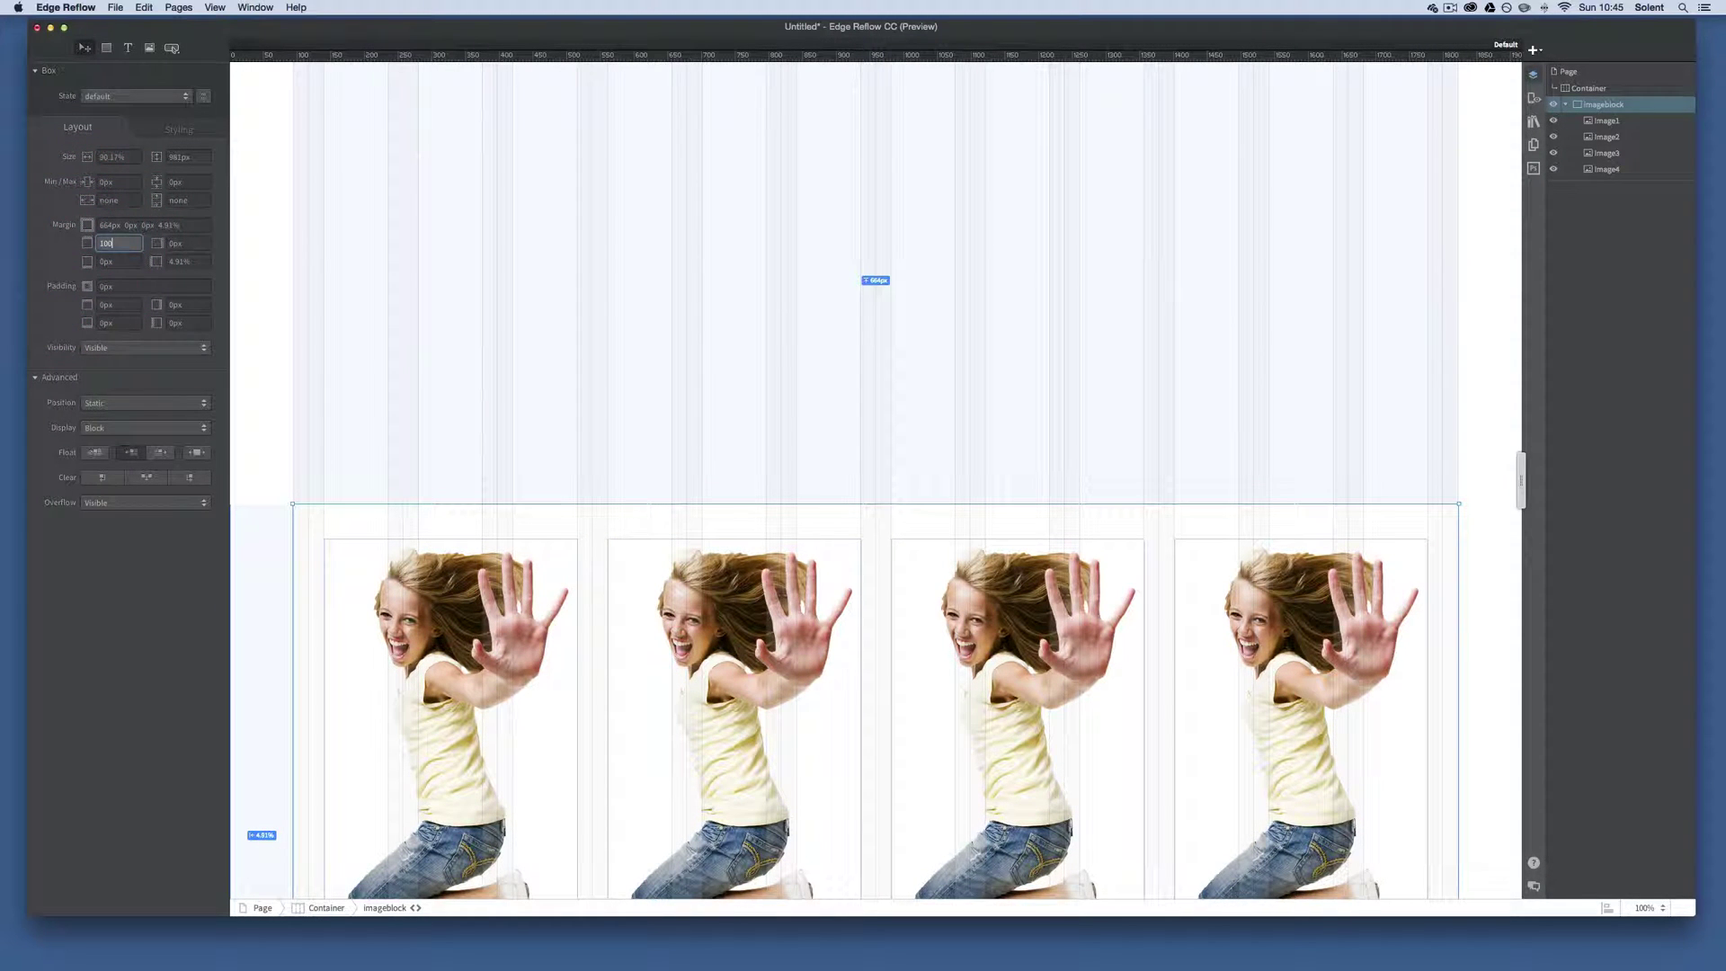
type("100")
key("Return")
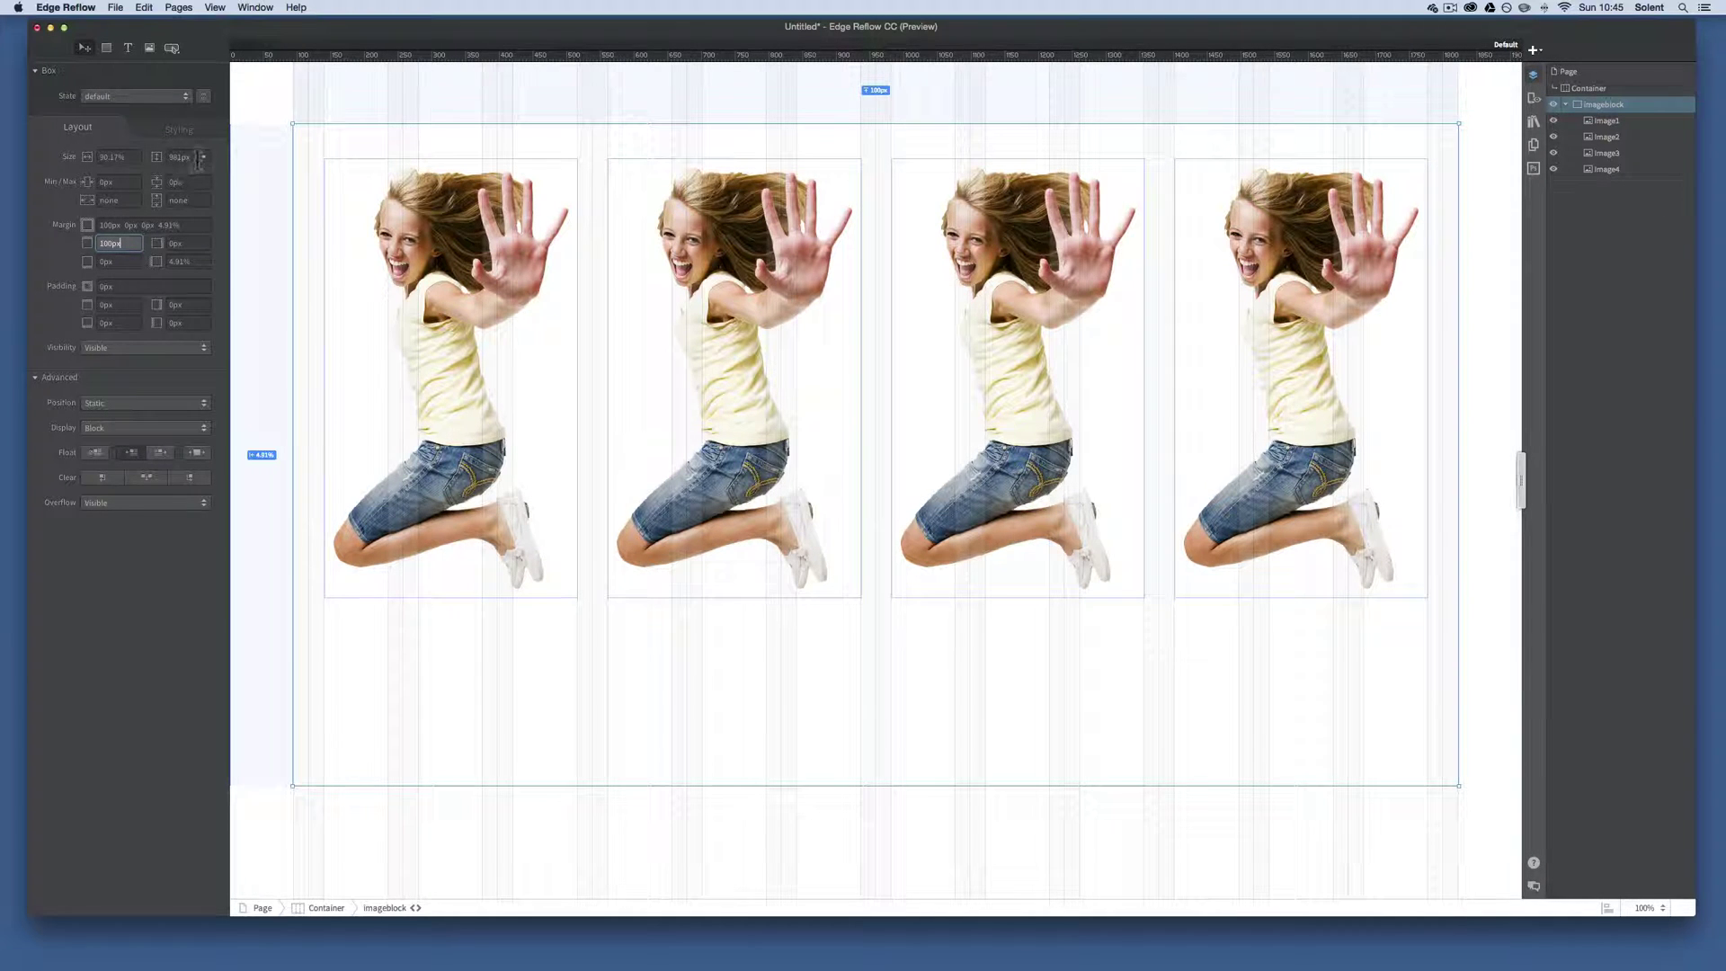
Set the height of the imageblock box to auto
left_click(201, 156)
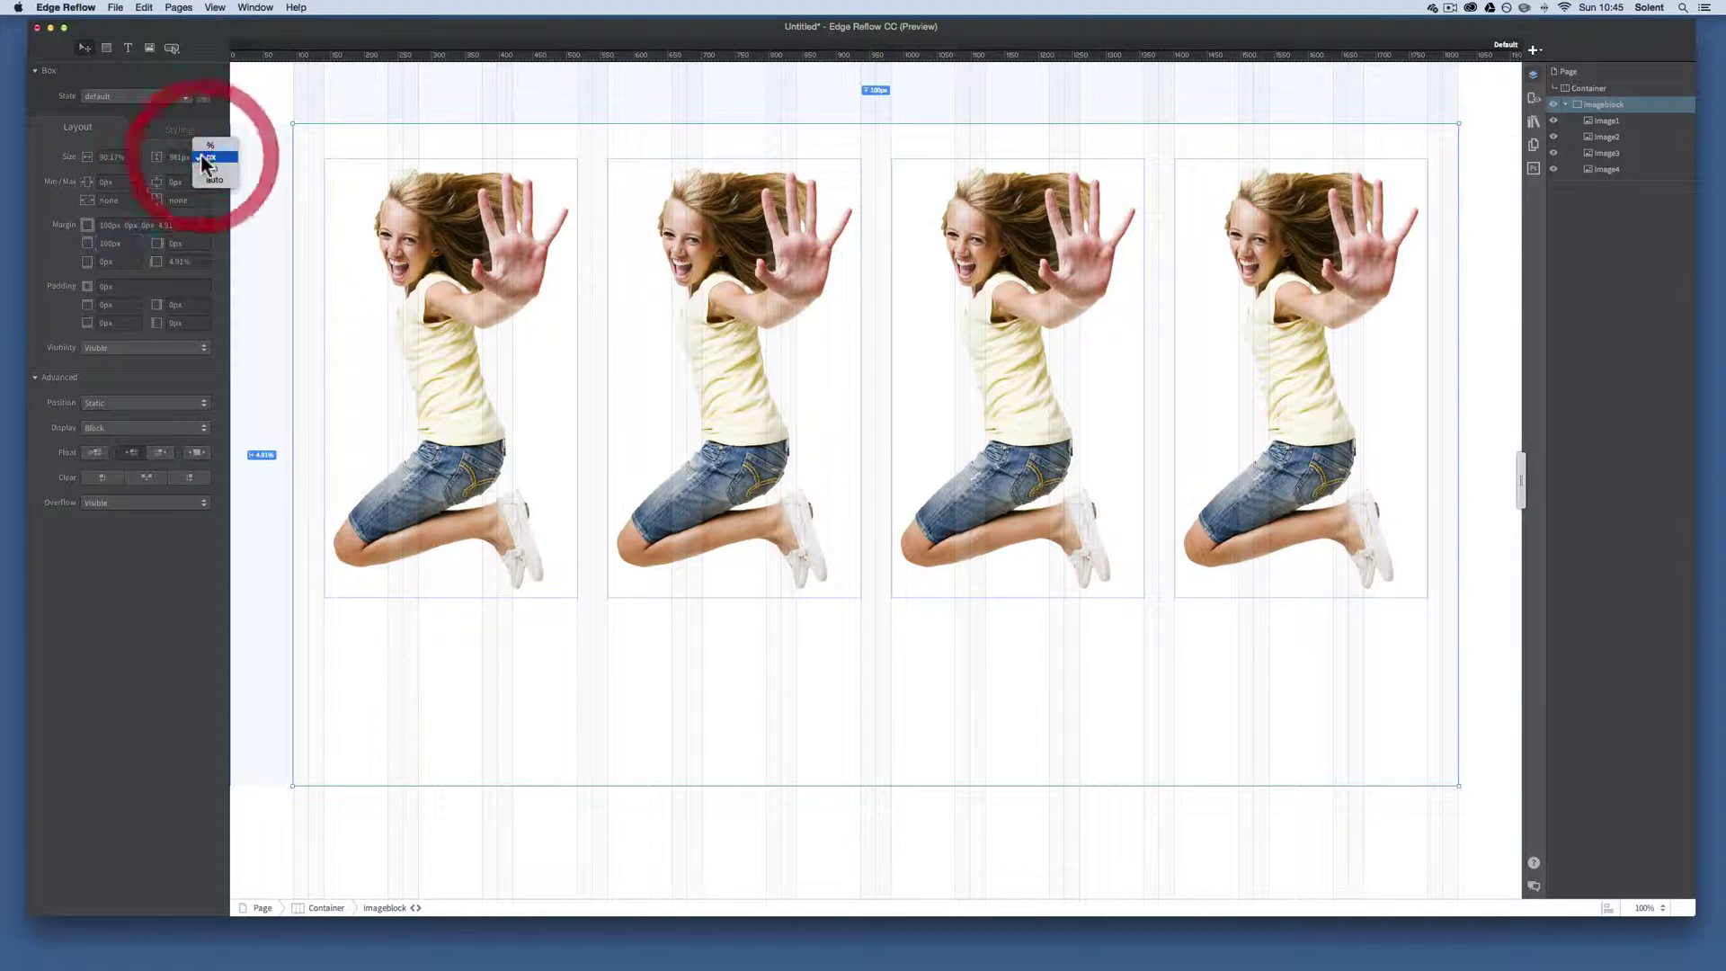
left_click(214, 178)
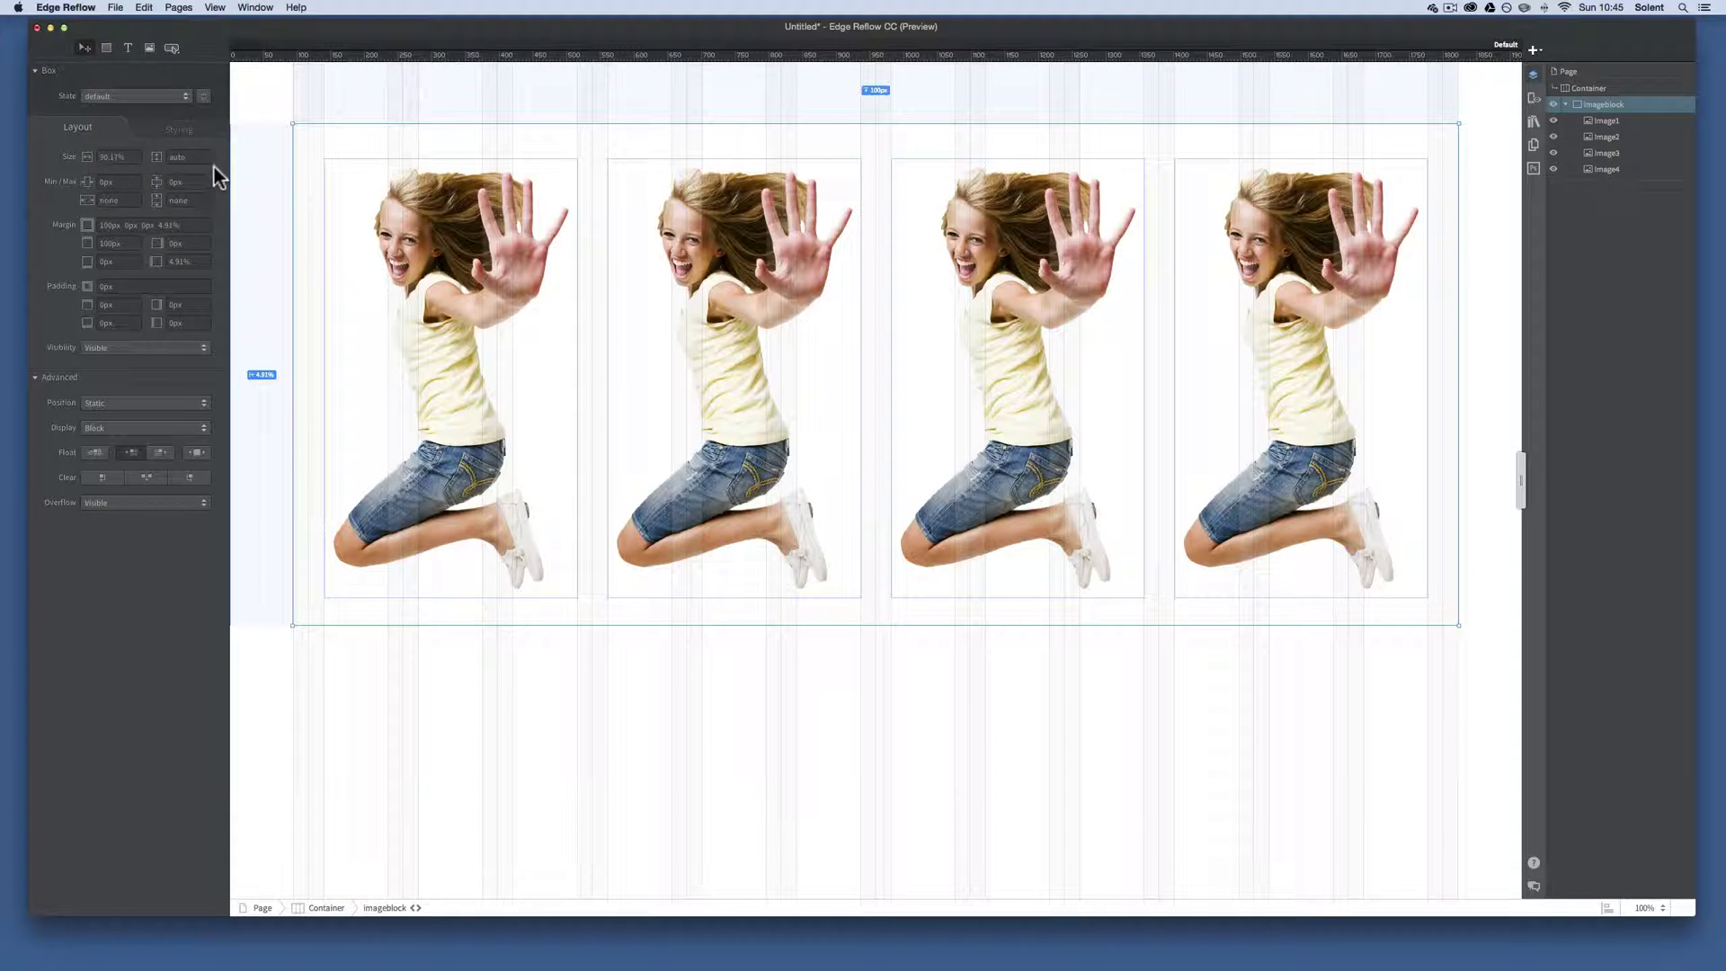
left_click(205, 157)
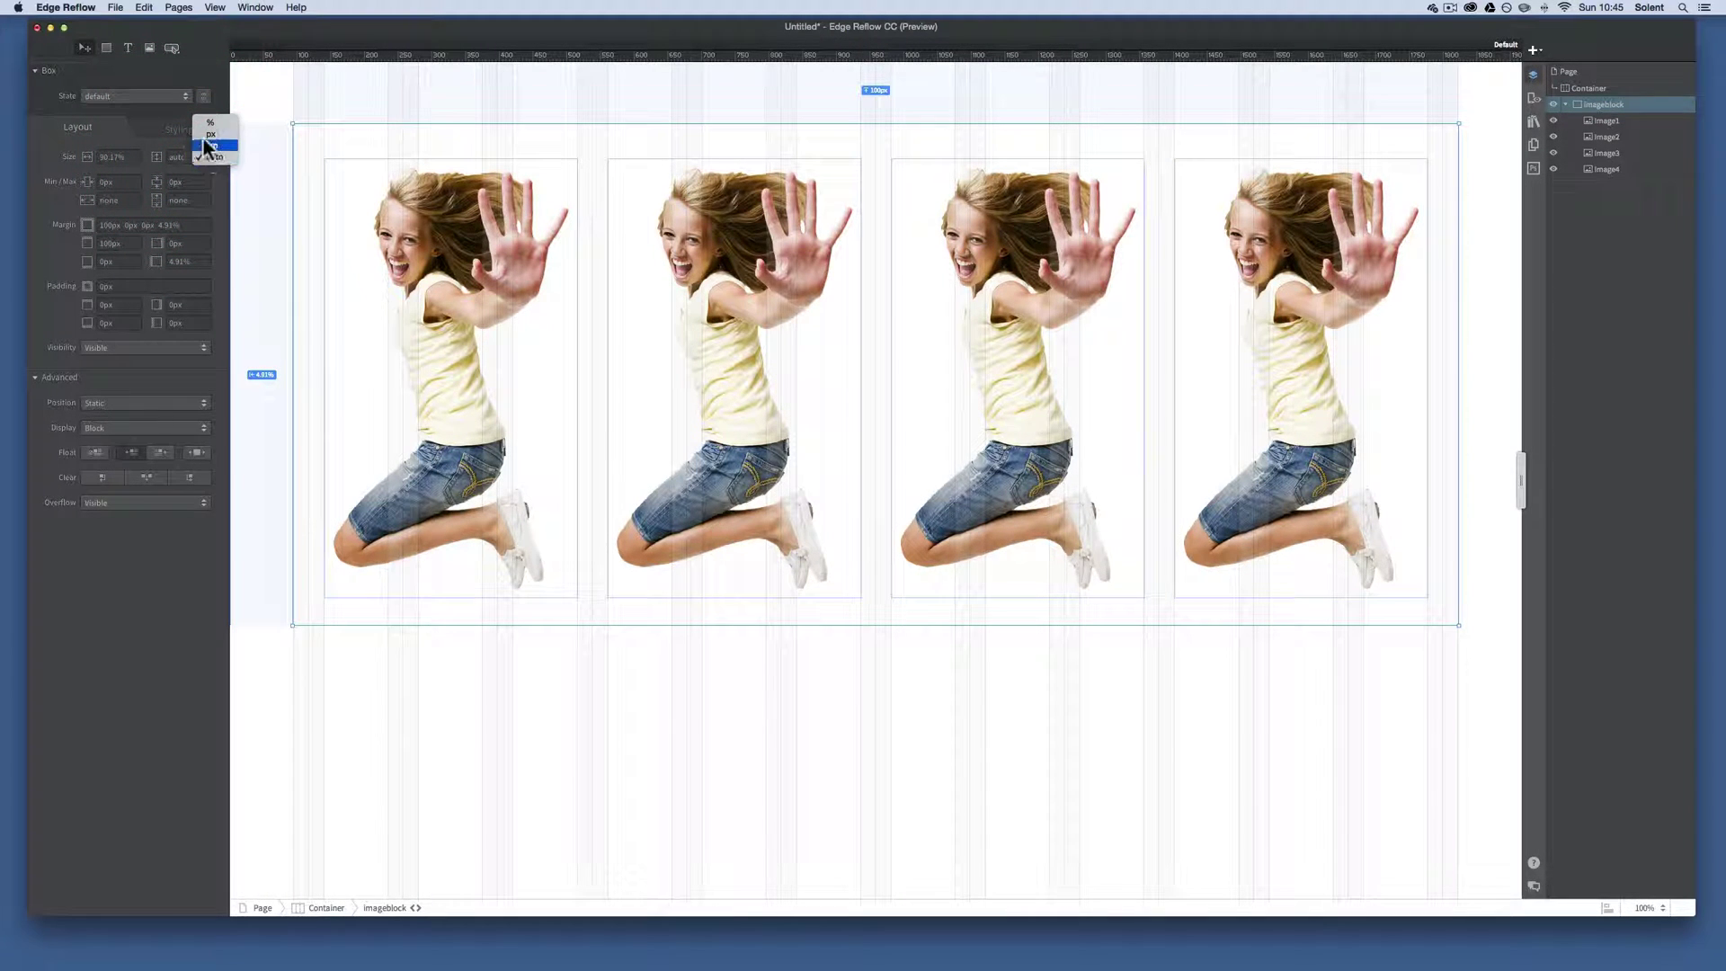
left_click(203, 123)
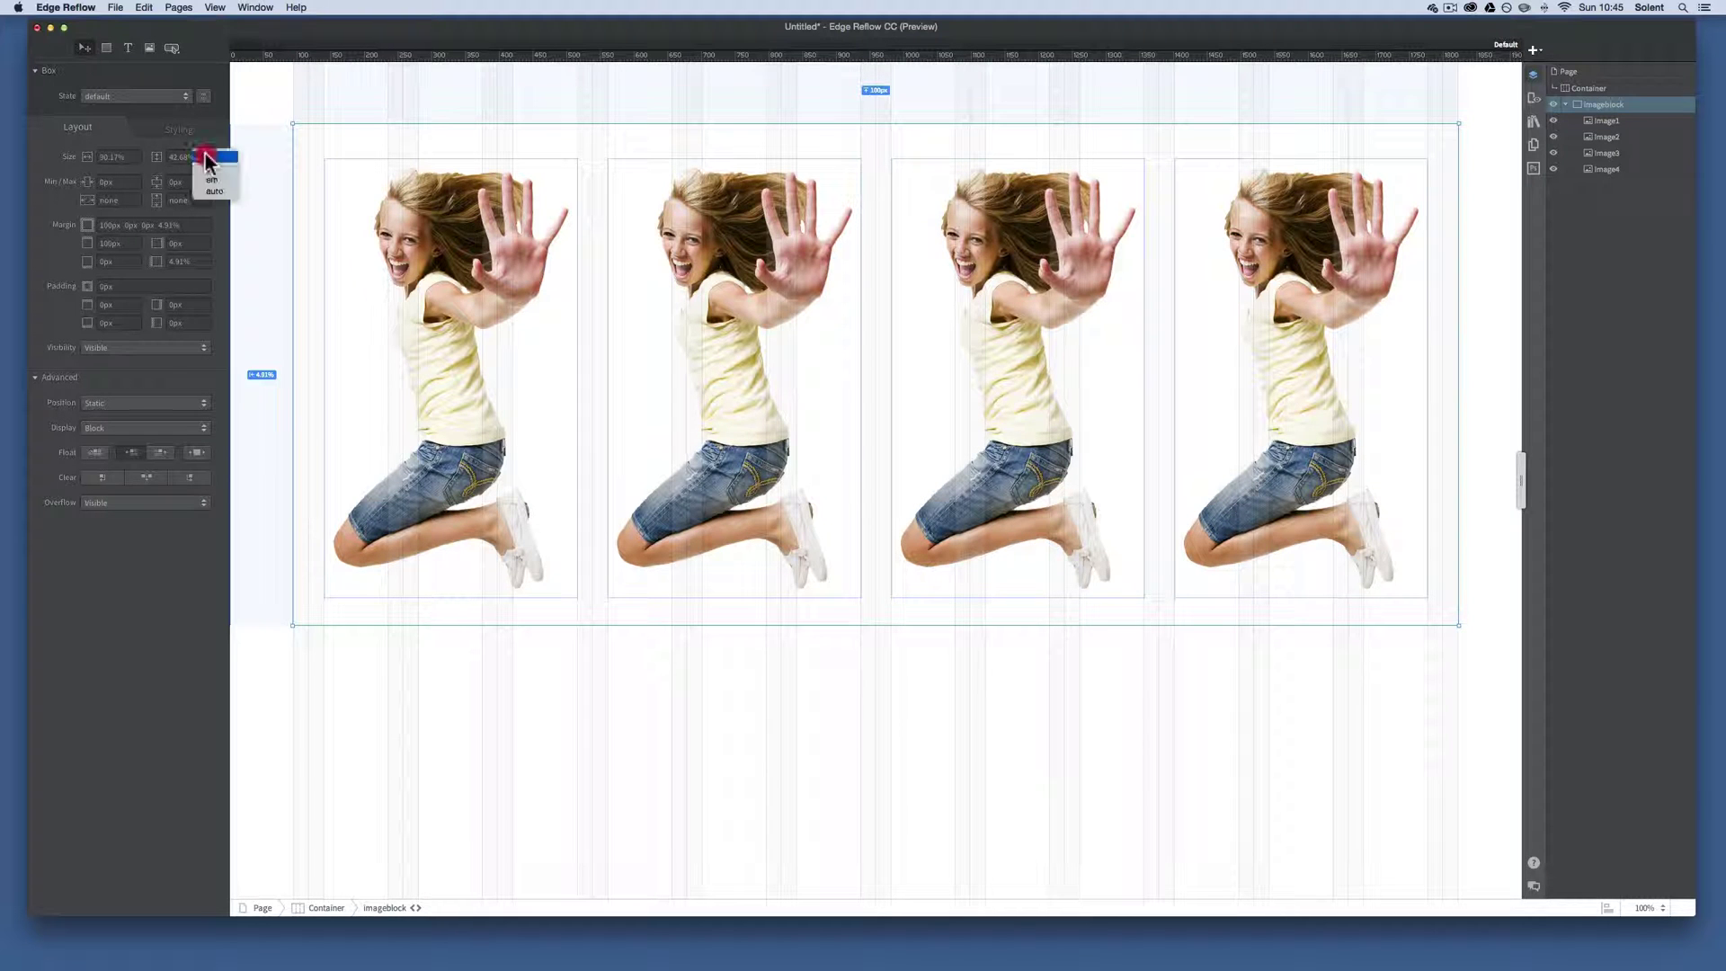
left_click(210, 189)
Select all four images inside imageblock and set their top margin to 2.4%
left_click(486, 297)
left_click(713, 327, "shift")
left_click(1005, 361, "shift")
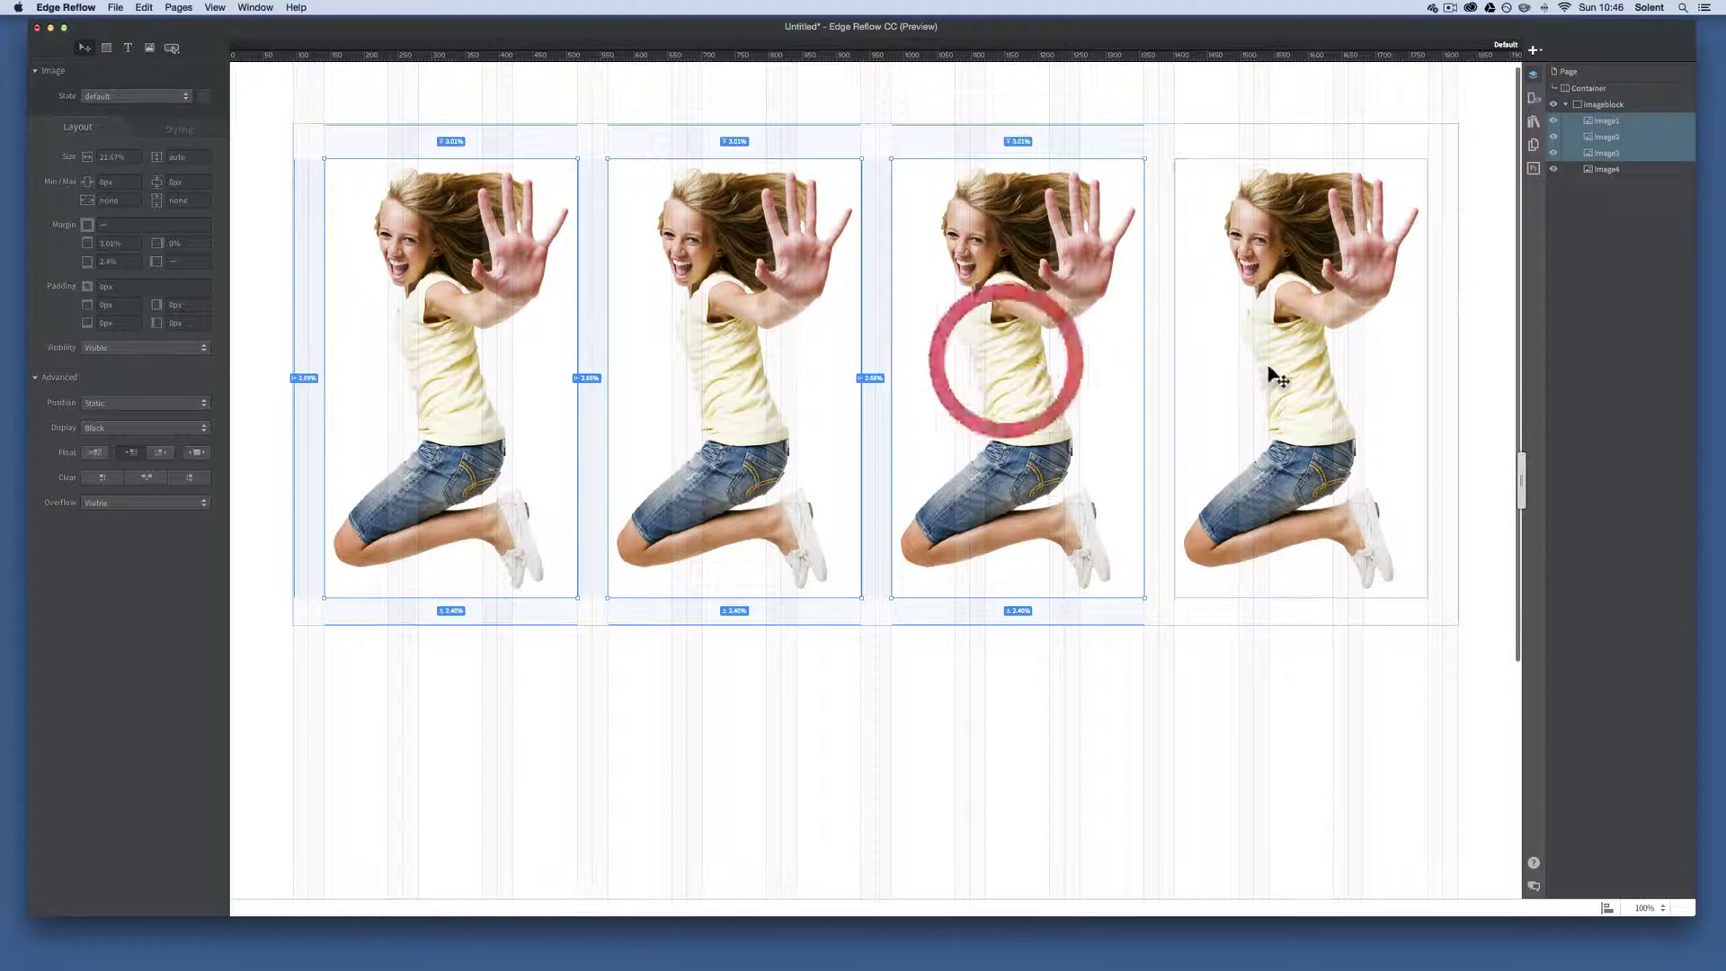
left_click(1320, 377, "shift")
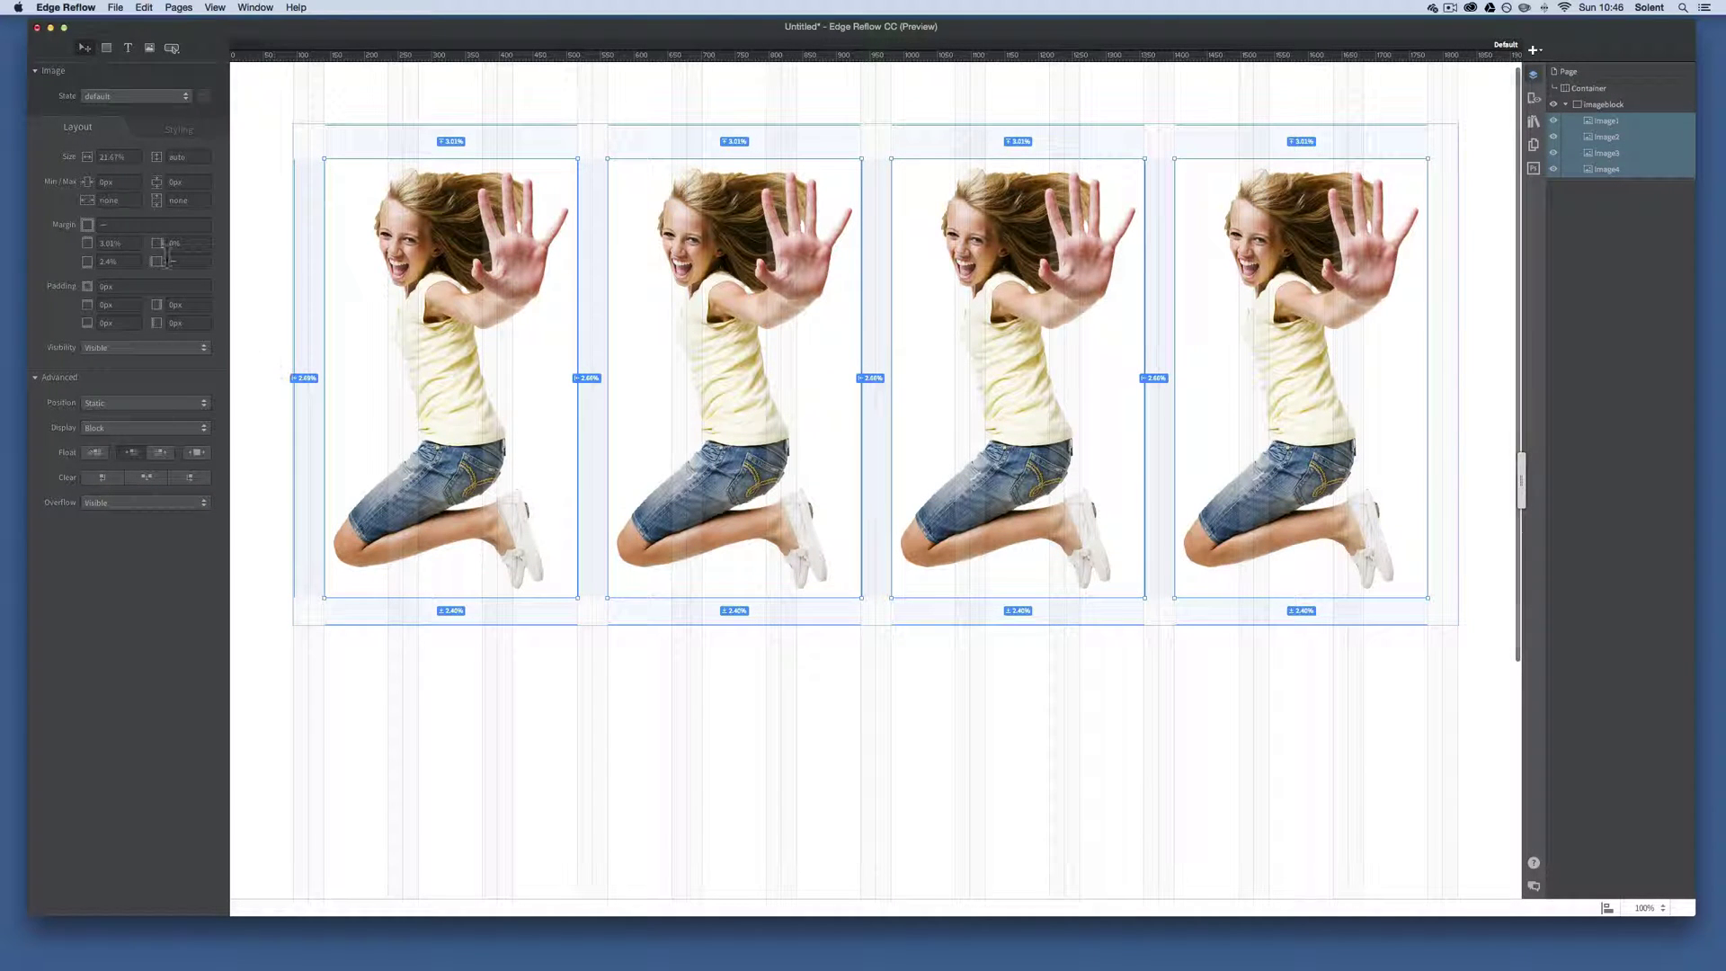
left_click(111, 243)
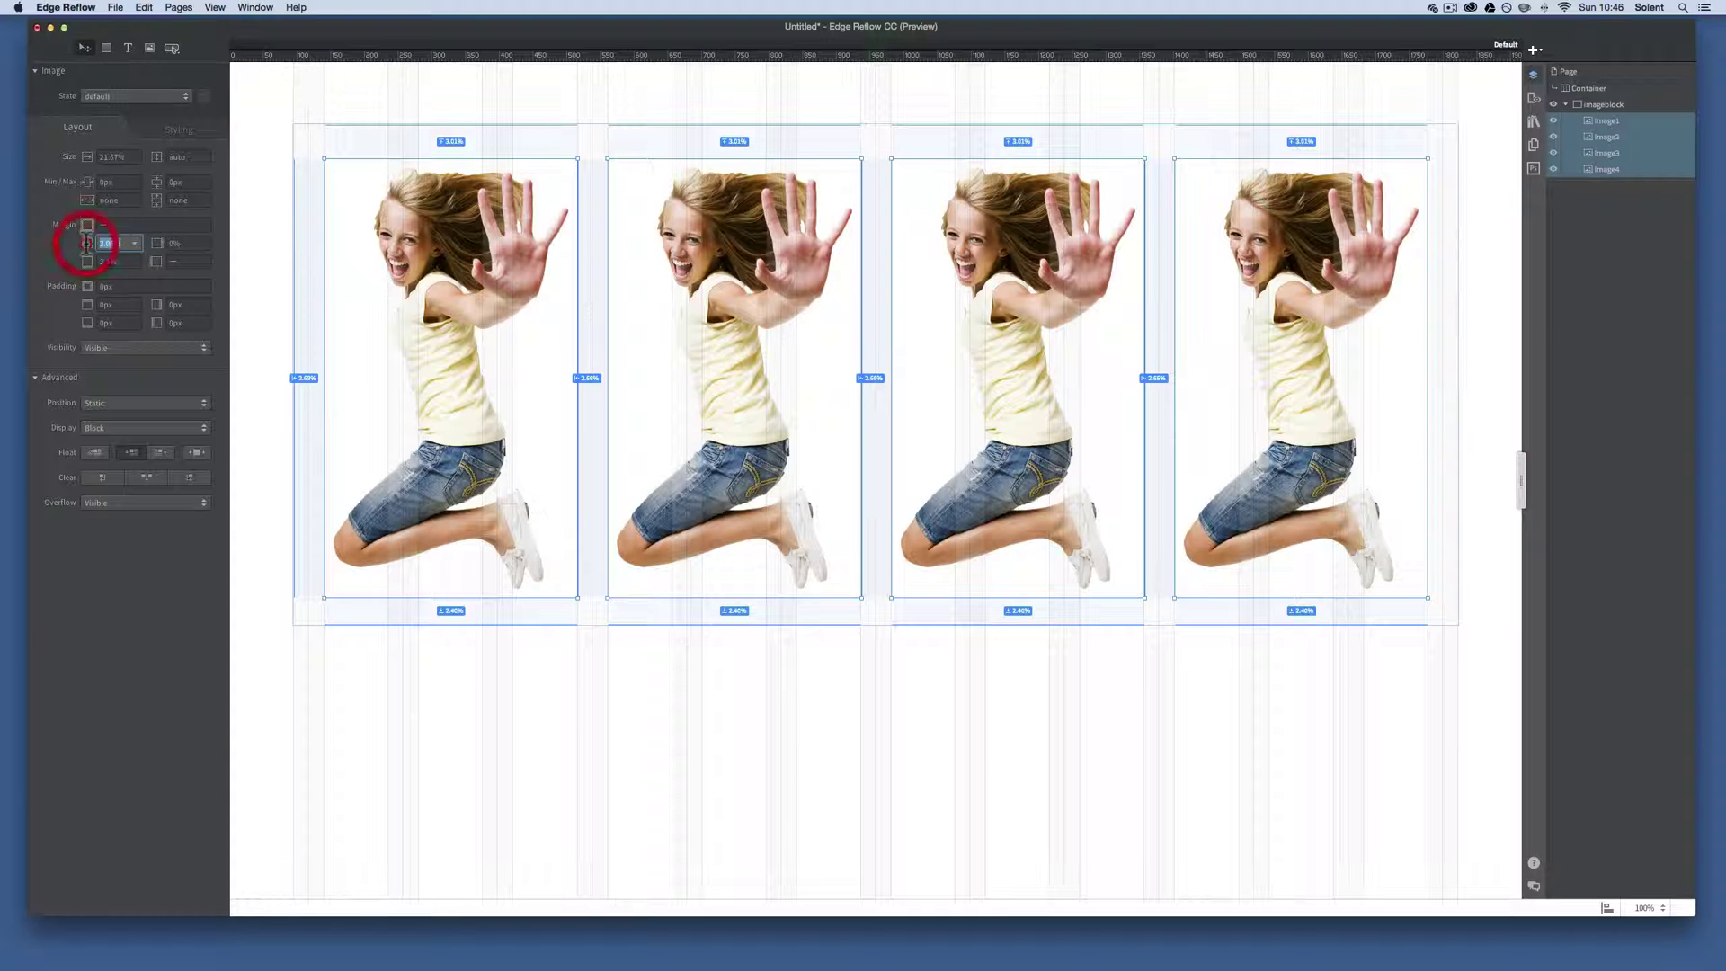
type("2.4%")
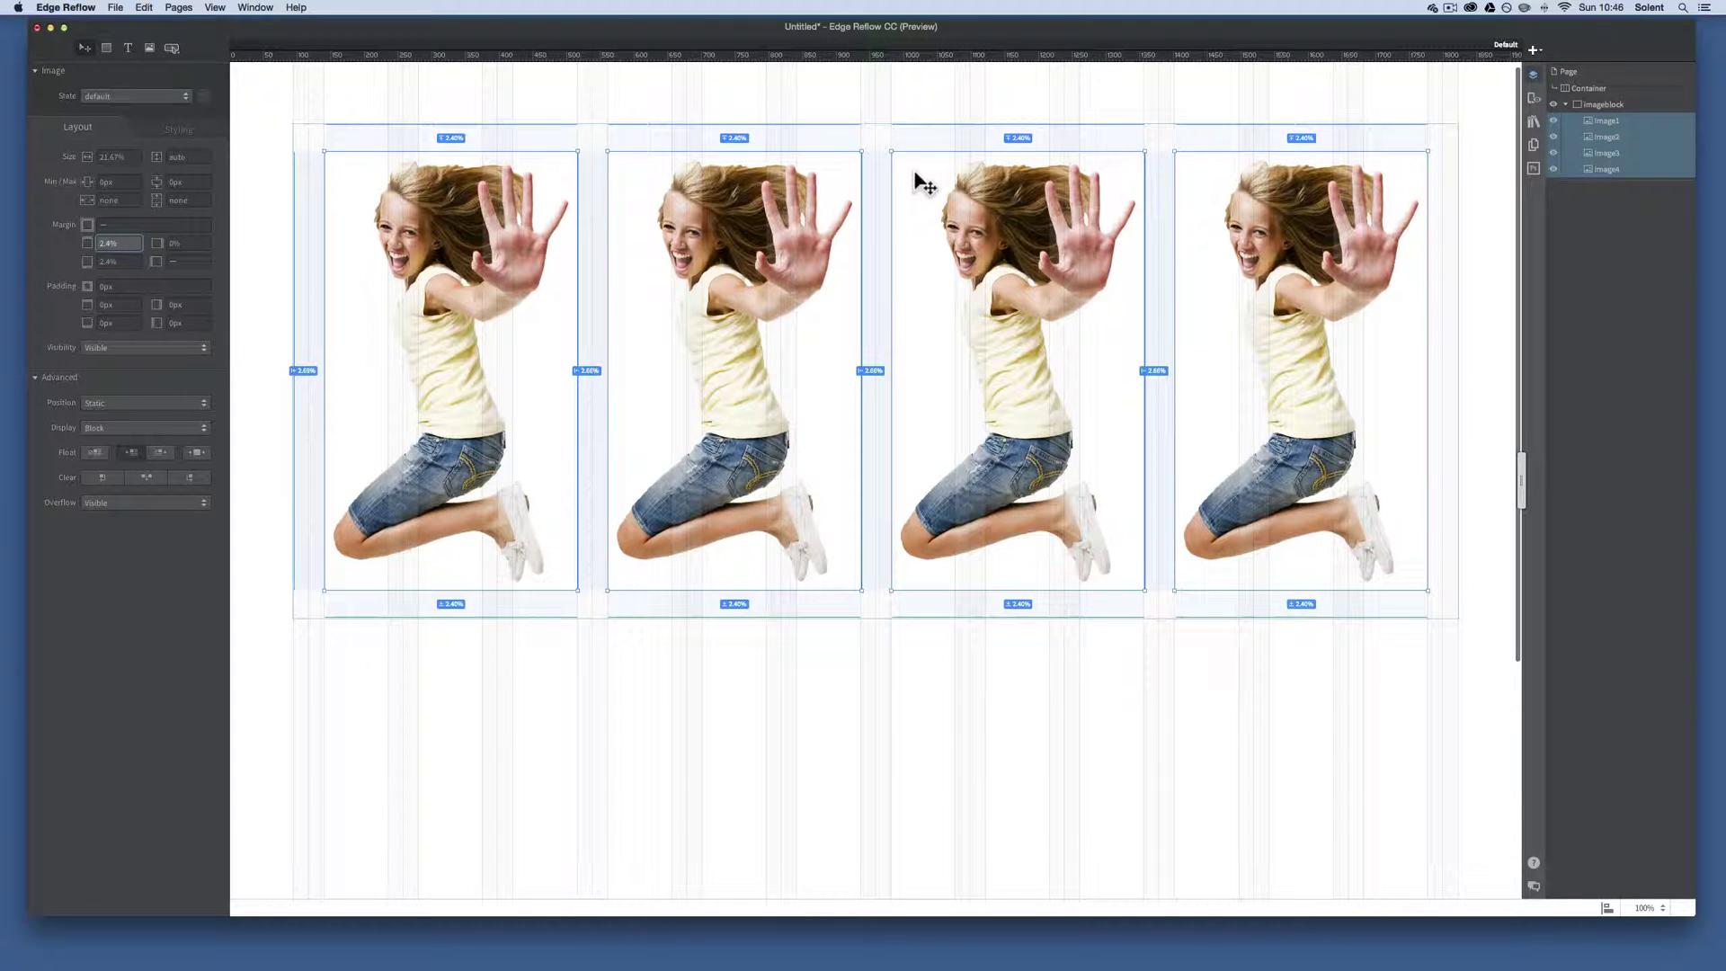
Add a breakpoint at 500 px and return to the default layout width
left_click(1533, 53)
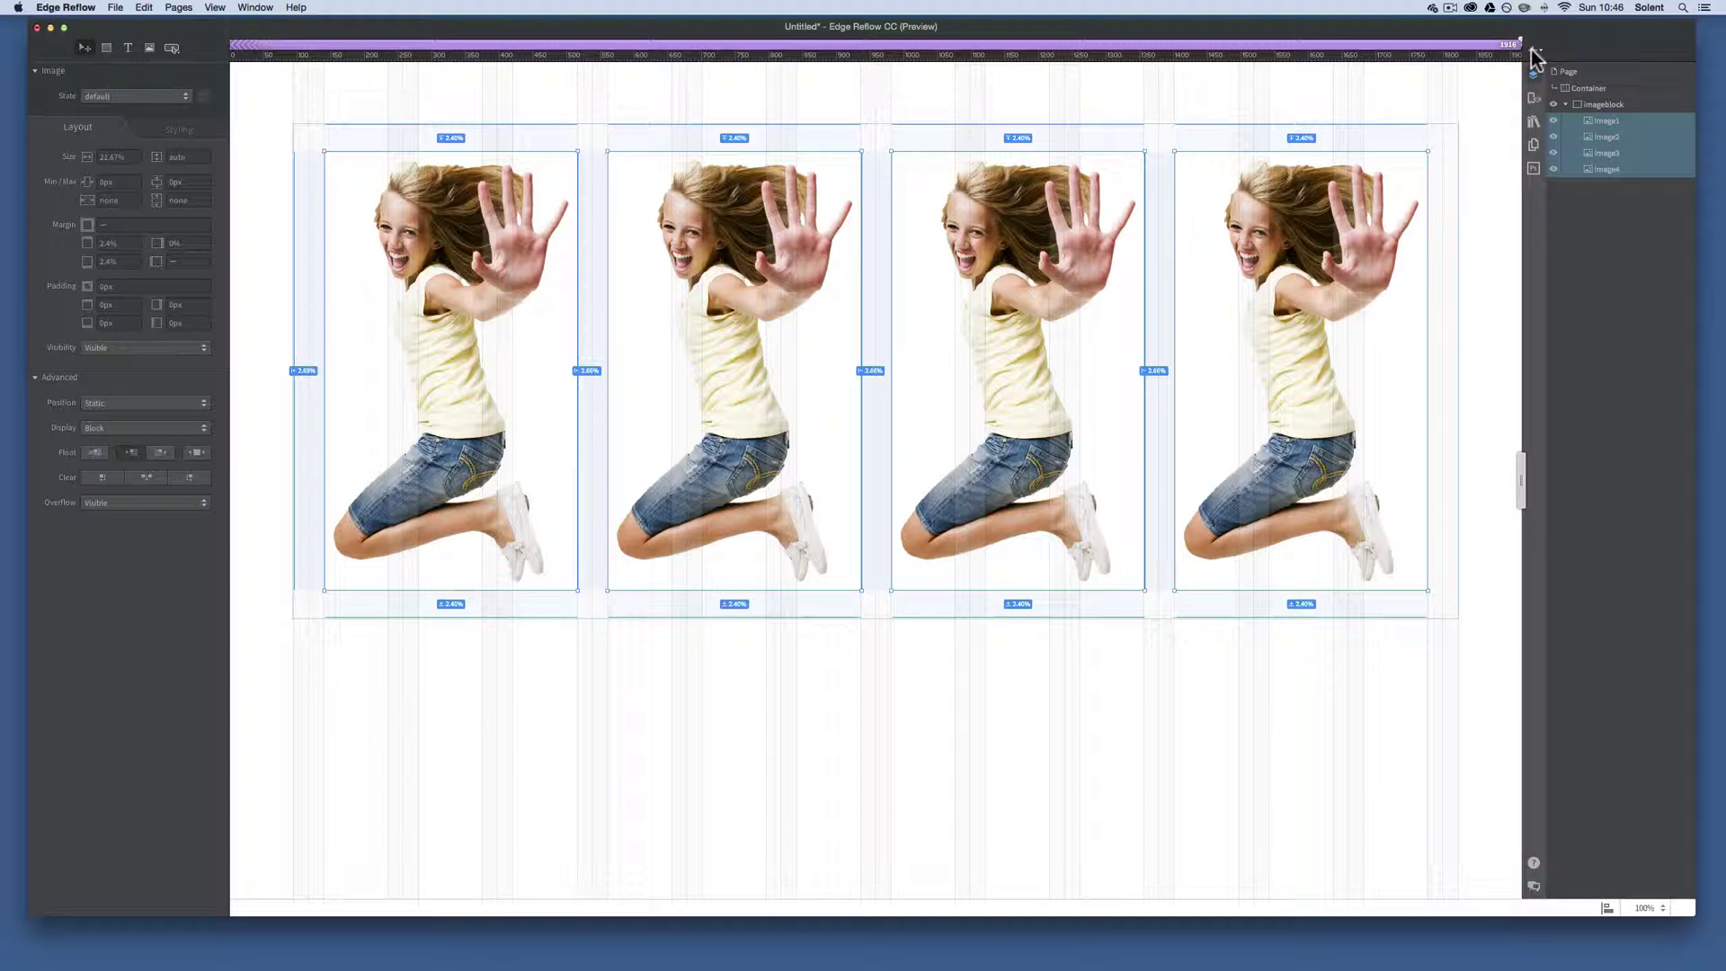
left_click_drag(1523, 43, 571, 76)
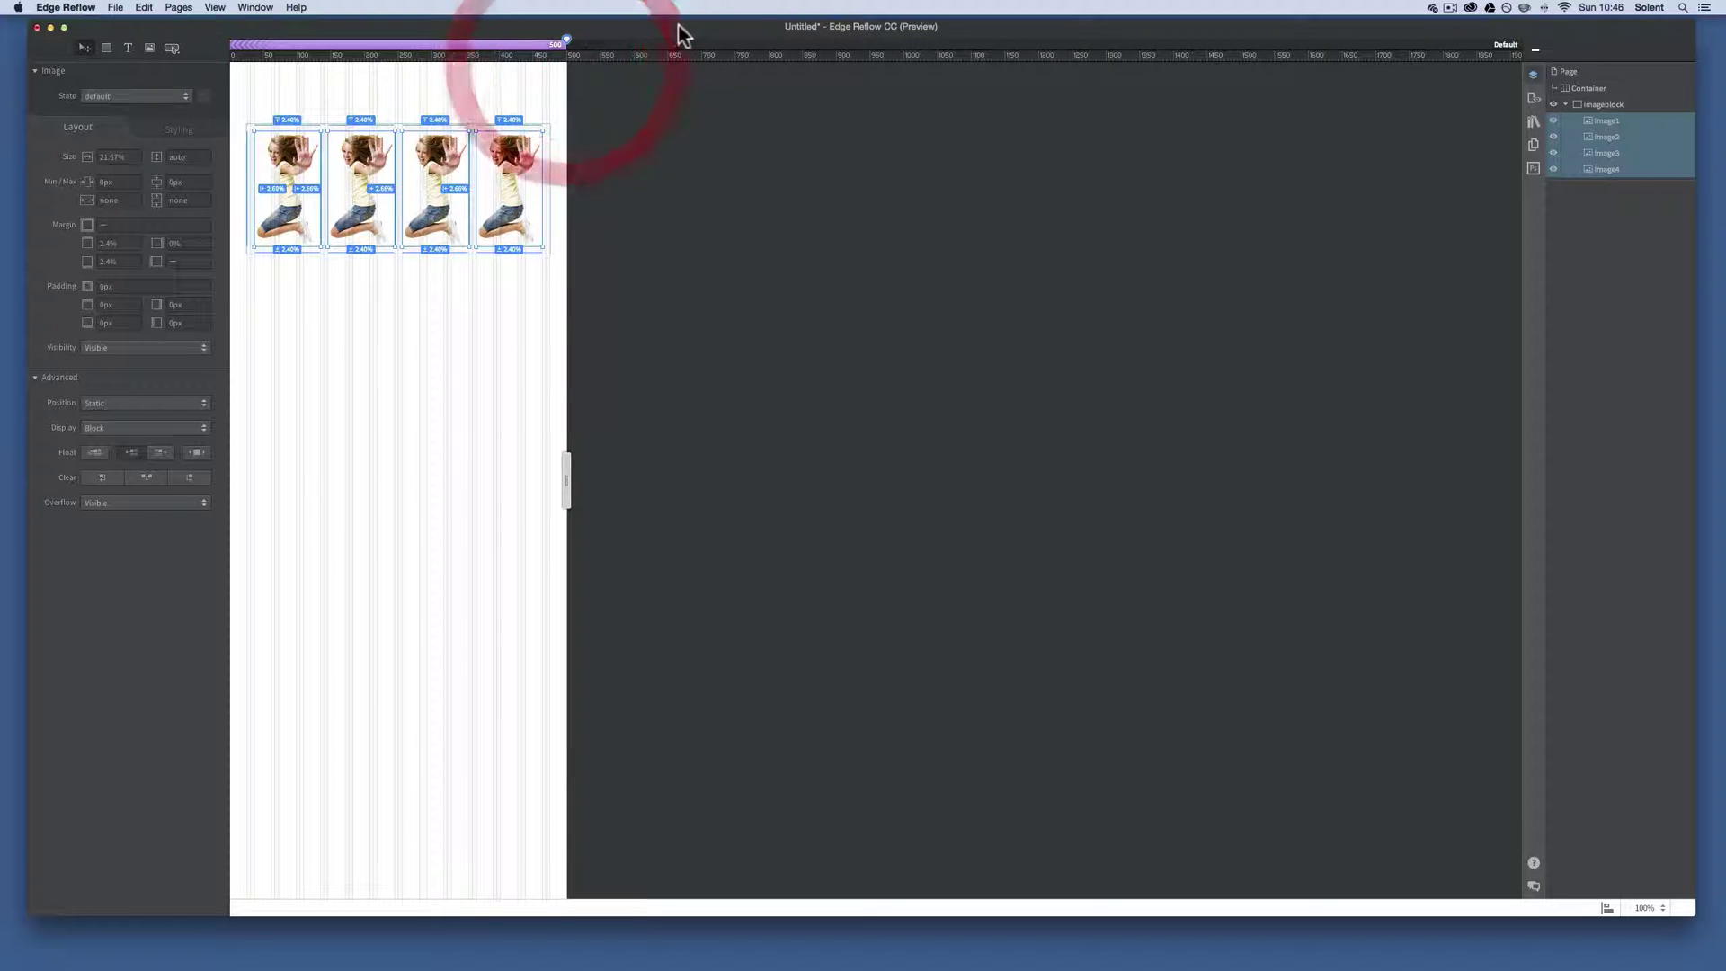
left_click(699, 43)
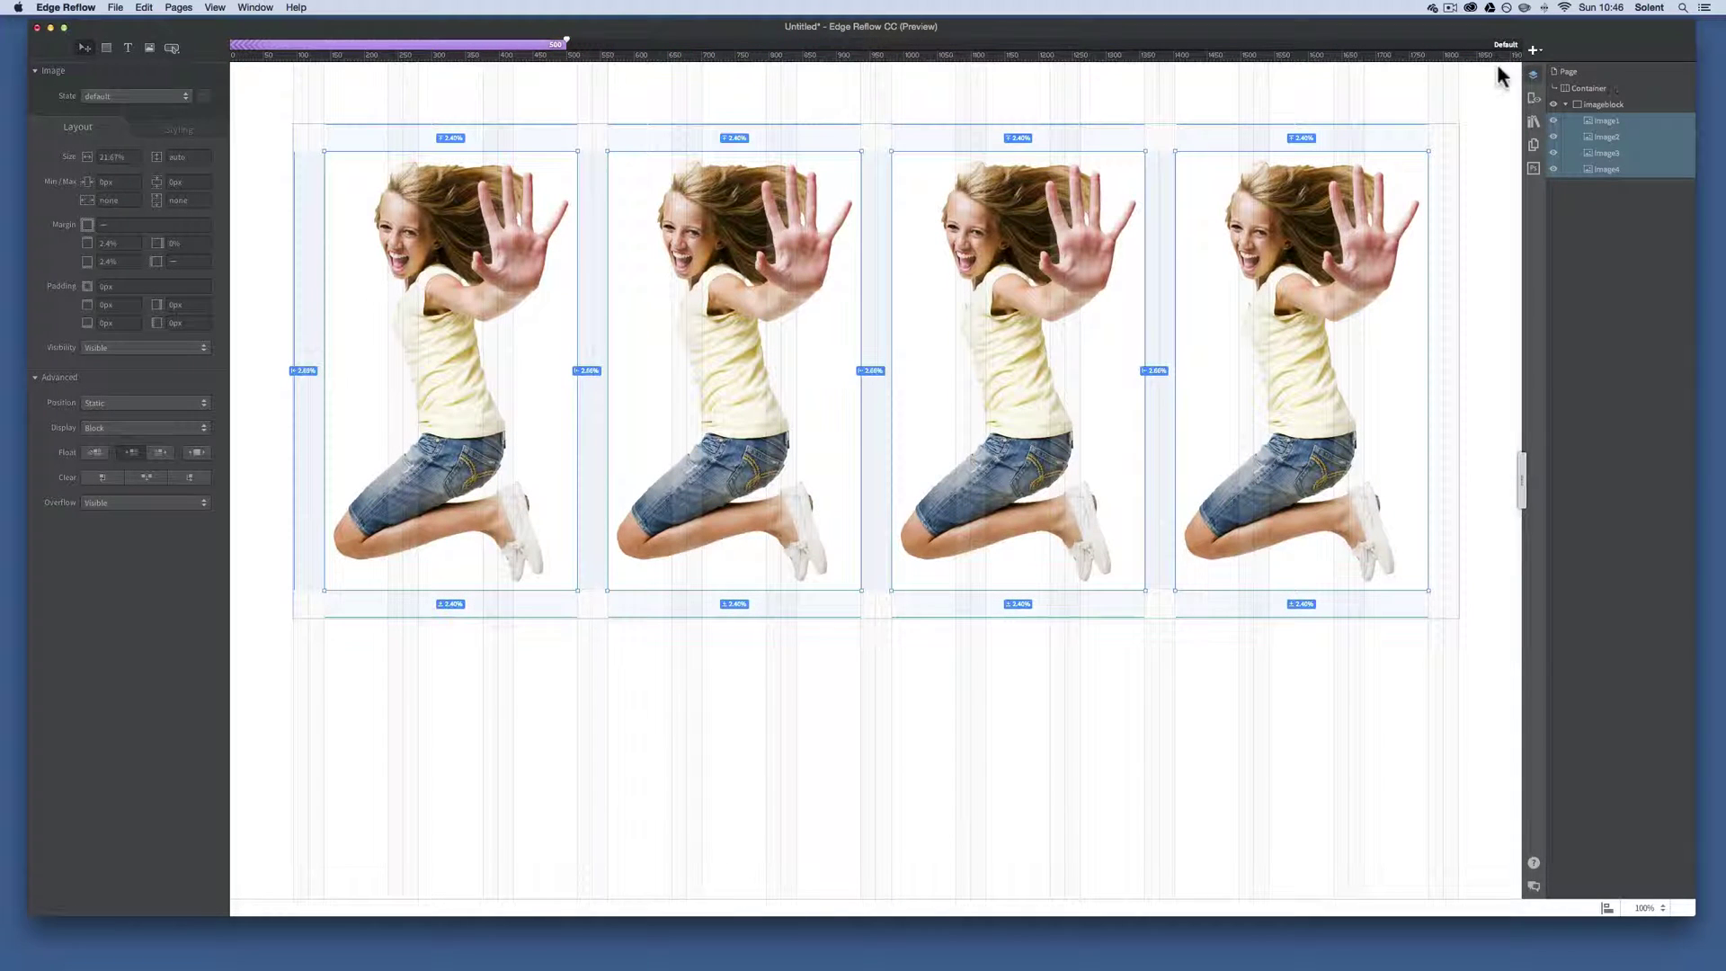
Add a second breakpoint at 1000 px and return to the default layout
left_click(1532, 49)
left_click_drag(1509, 38, 904, 34)
left_click(964, 38)
left_click(964, 40)
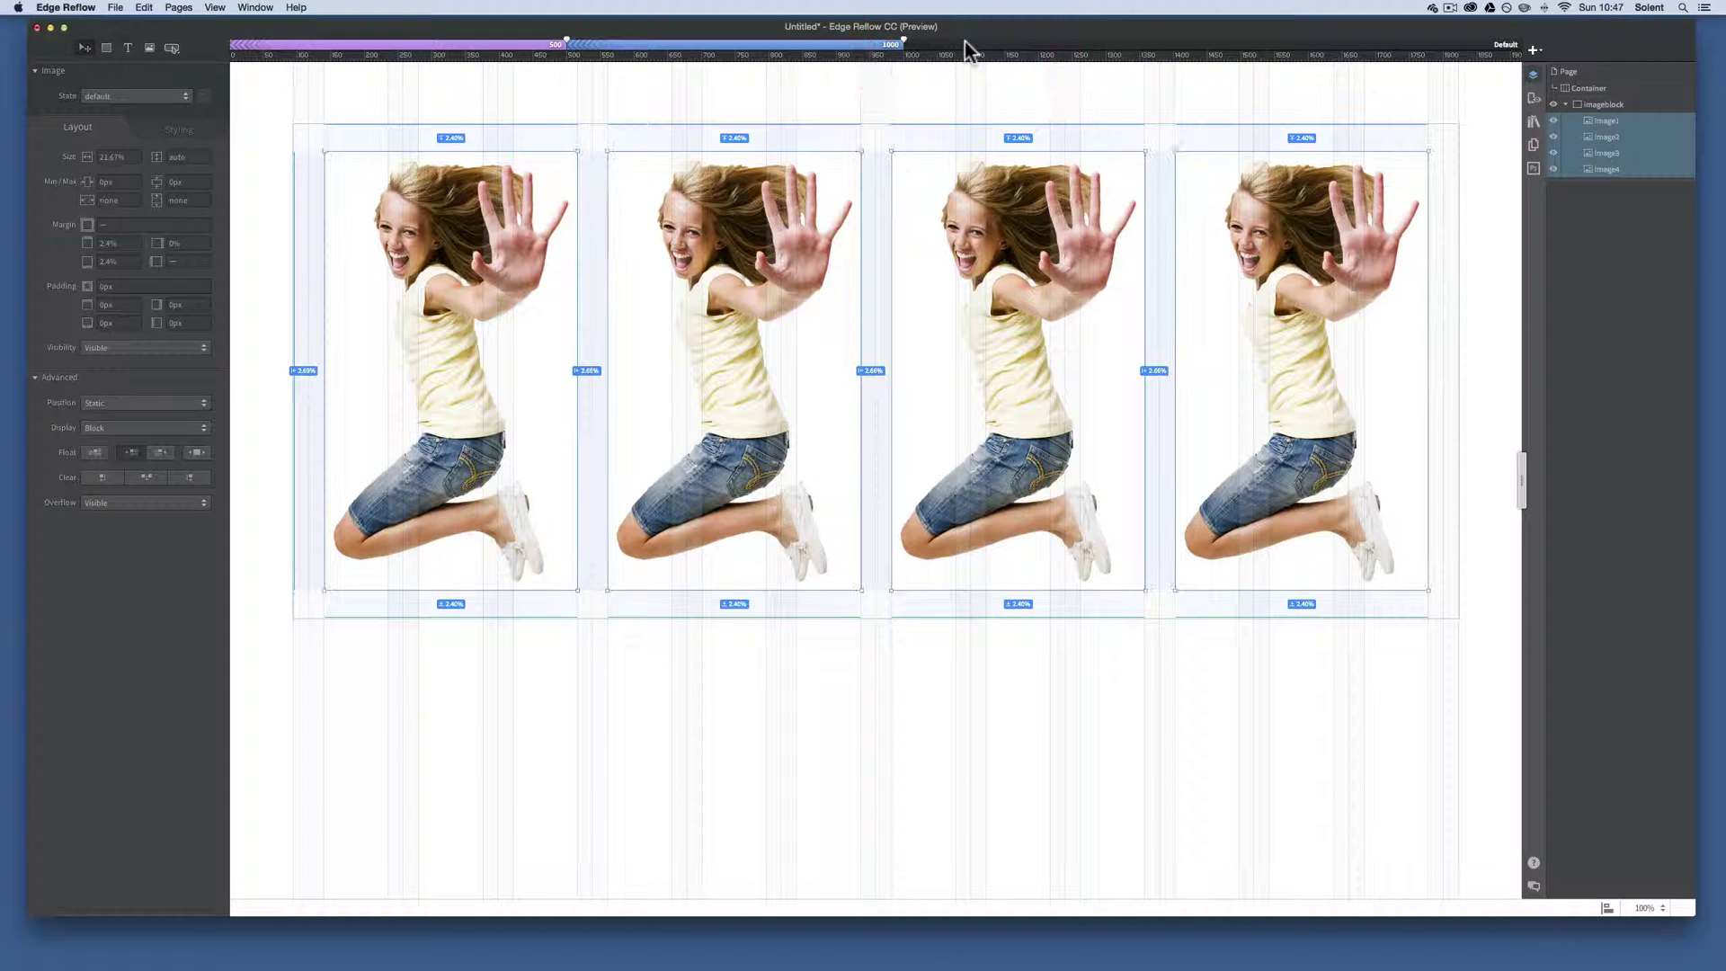
left_click(964, 45)
Add a third breakpoint at 1500 px and go back to the default layout
left_click(1534, 50)
left_click_drag(1527, 47, 1246, 56)
left_click(1238, 43)
left_click(1297, 41)
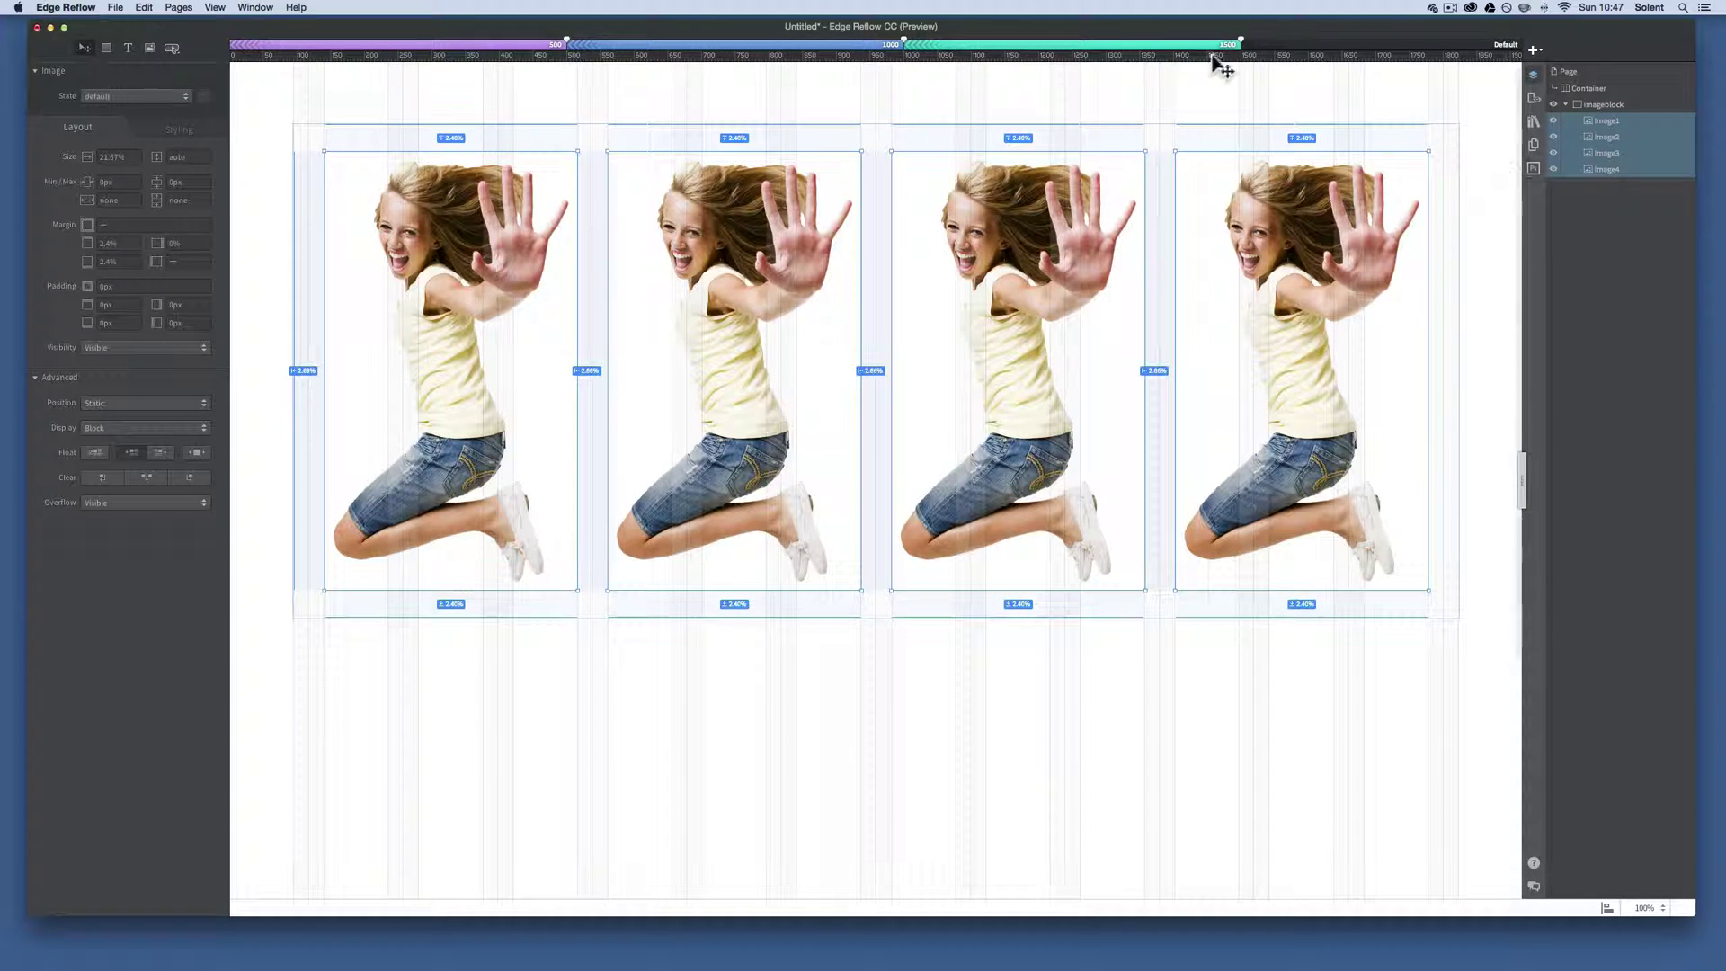
Preview the image row across the breakpoint ranges and narrow the canvas to the 1000 px breakpoint
left_click(1029, 43)
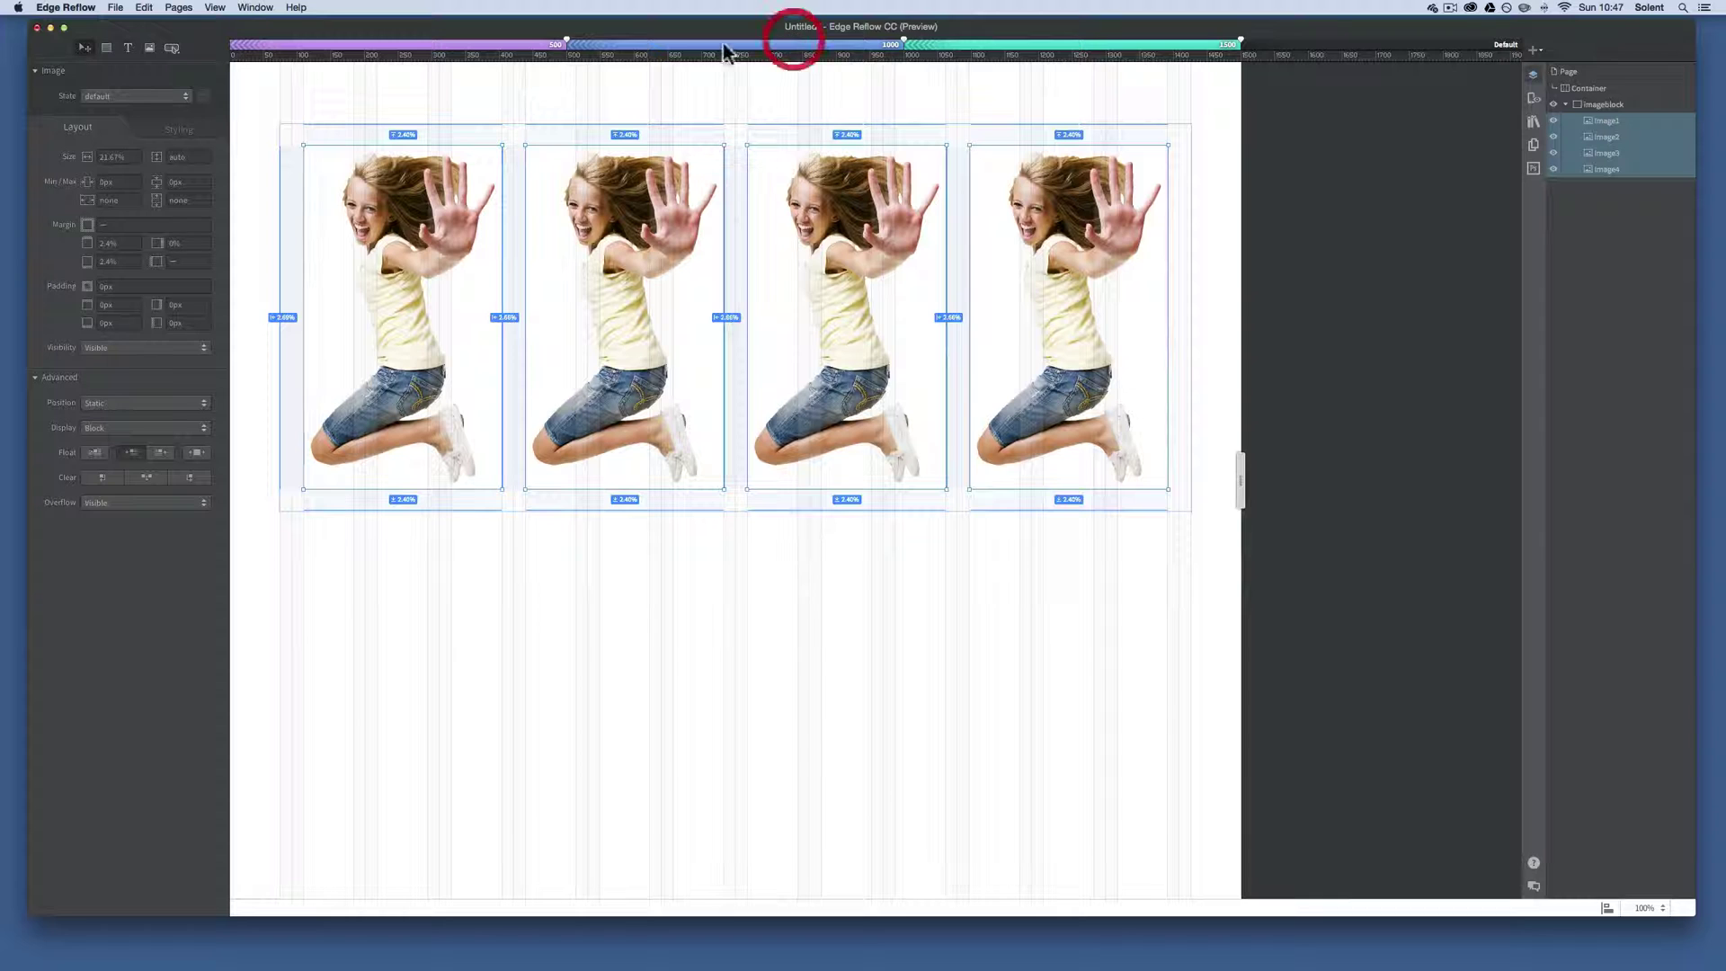
left_click(430, 47)
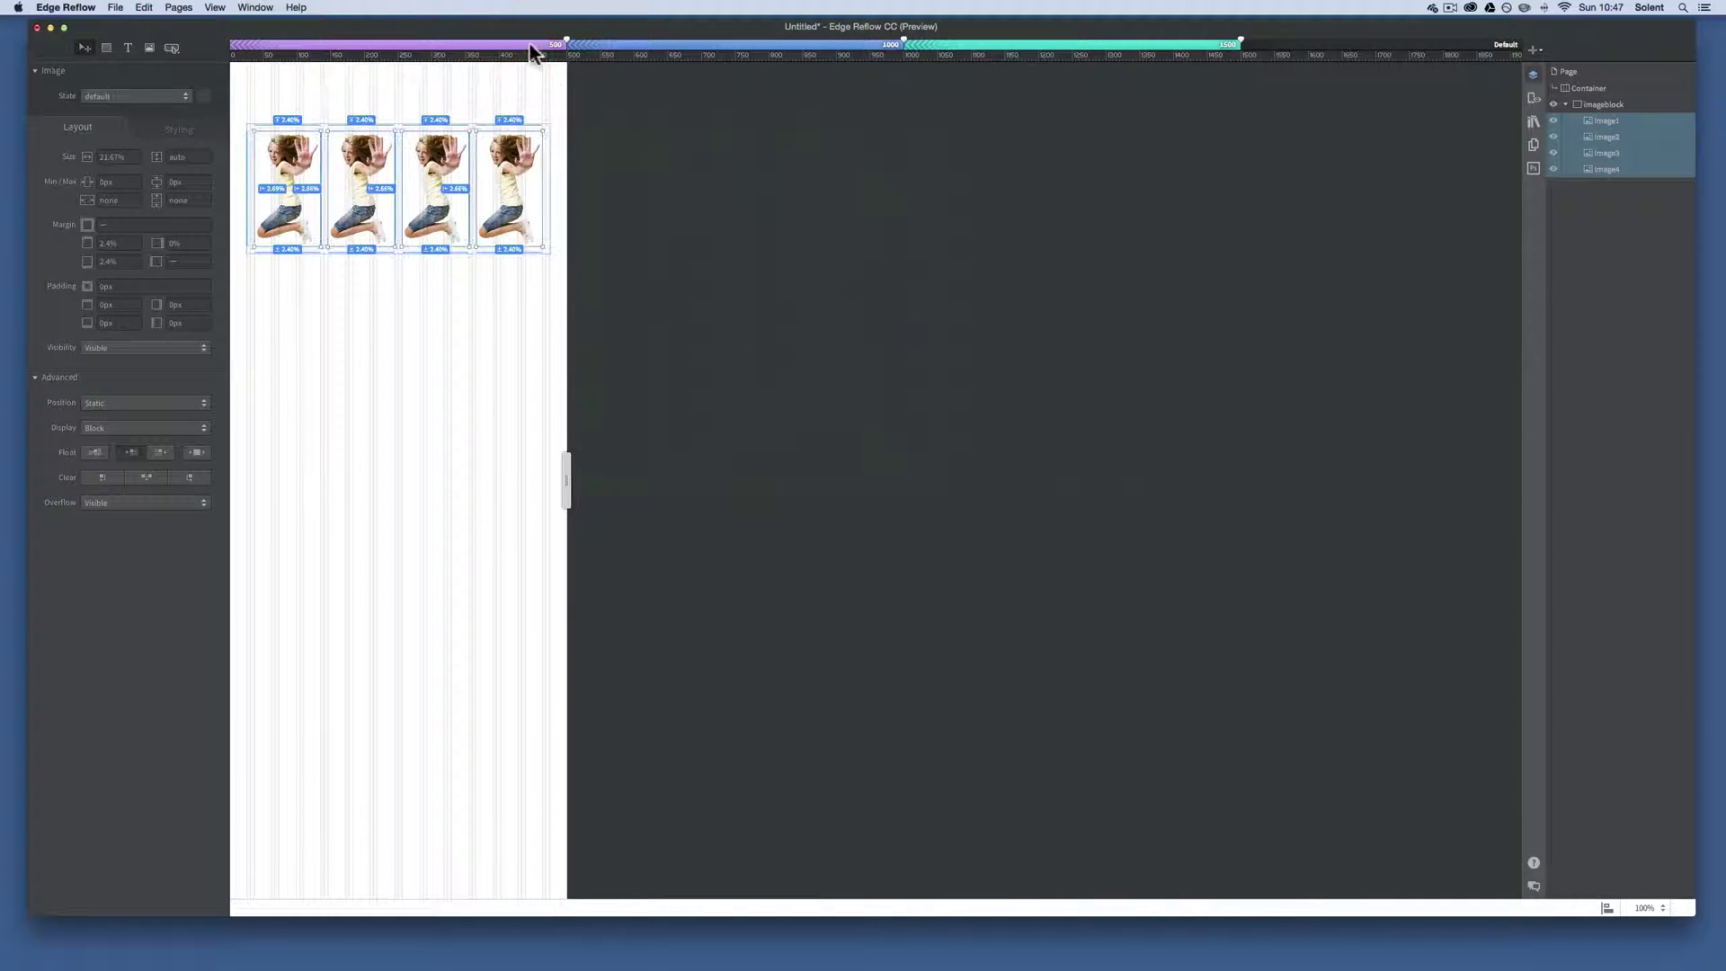
left_click(626, 43)
left_click(931, 45)
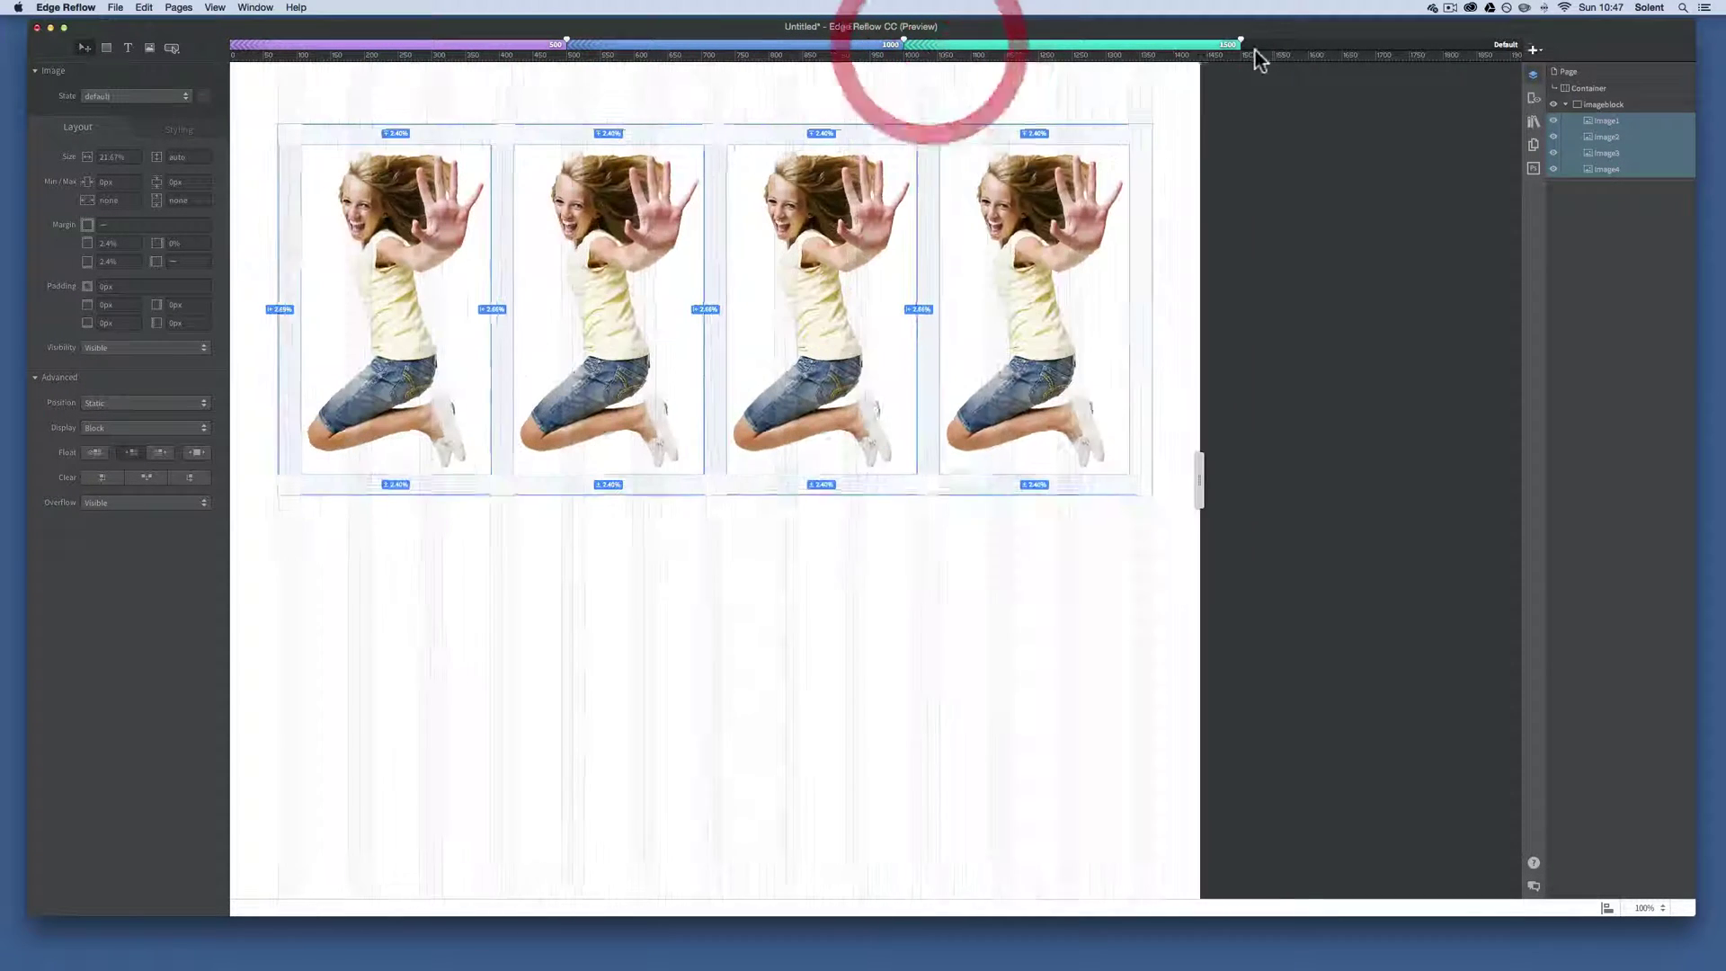
left_click(1291, 45)
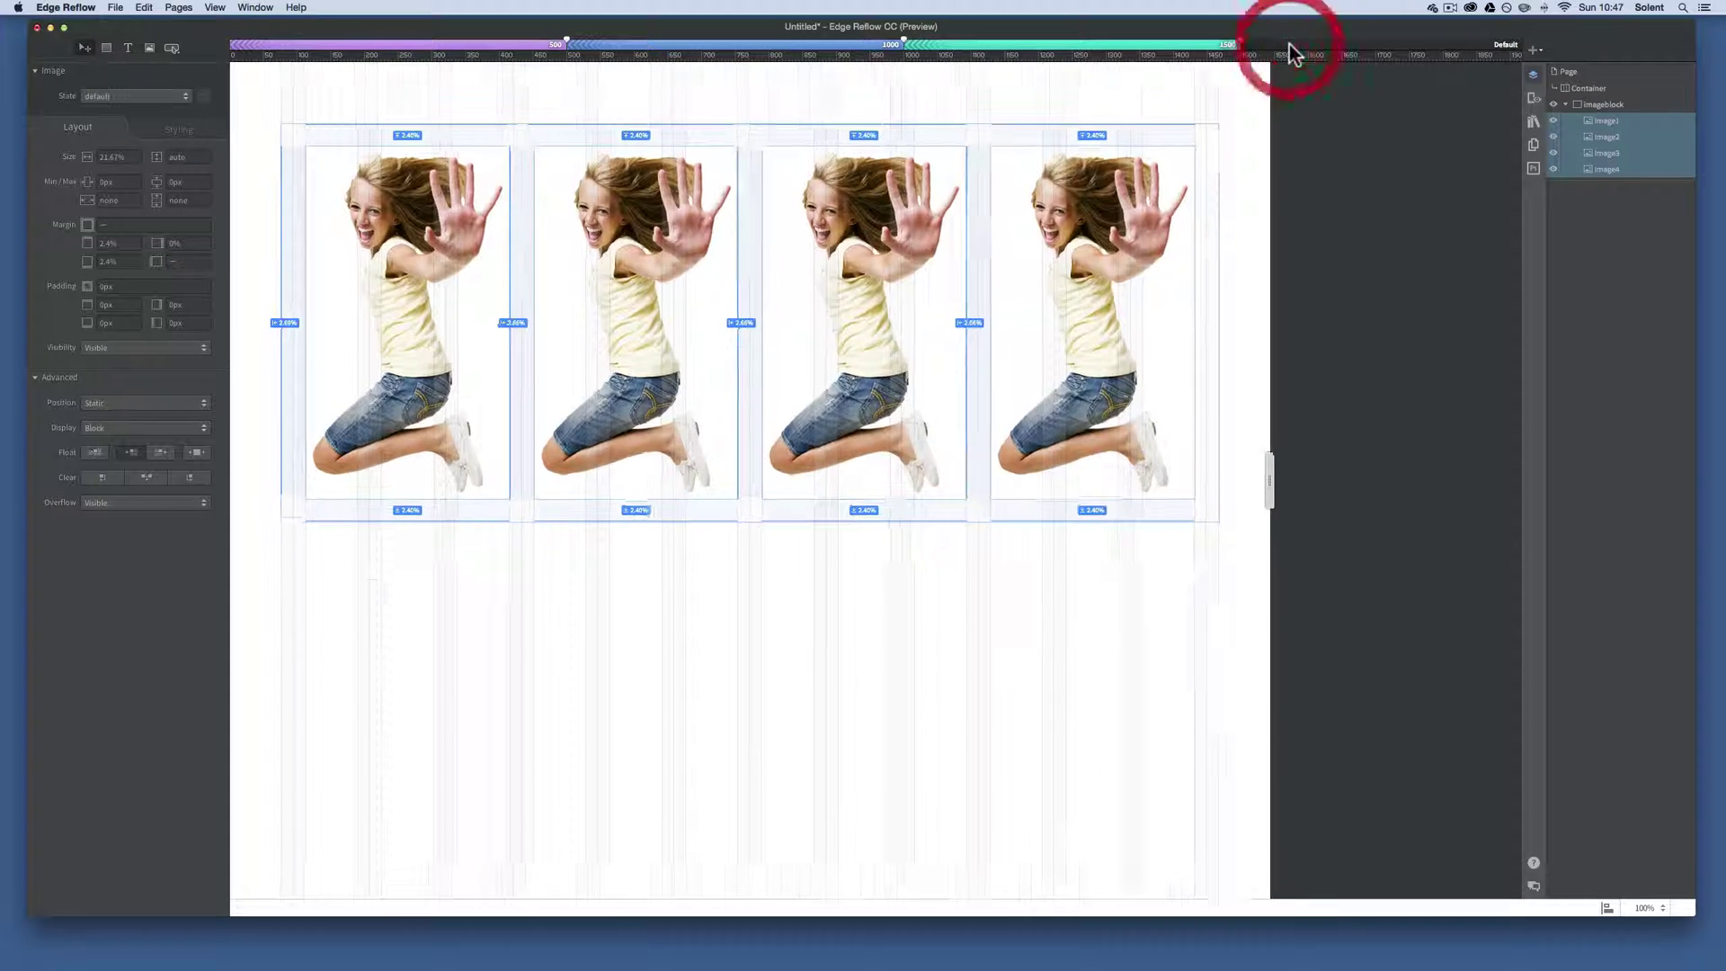
left_click(1178, 50)
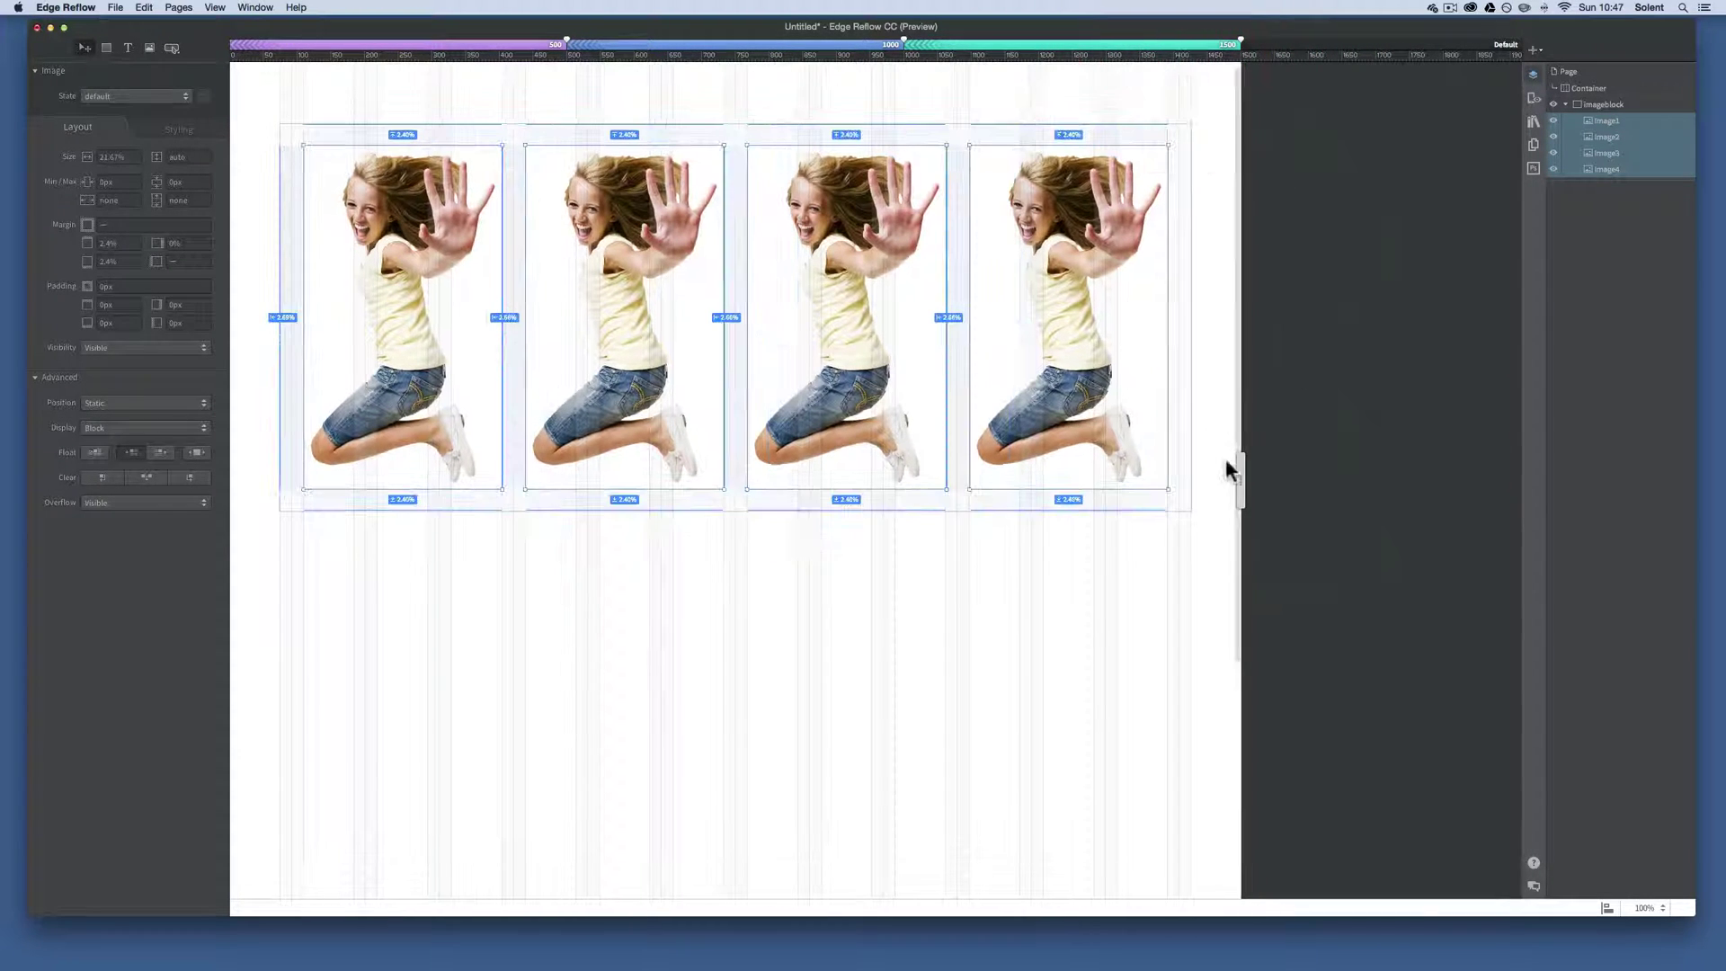
left_click_drag(1236, 466, 901, 424)
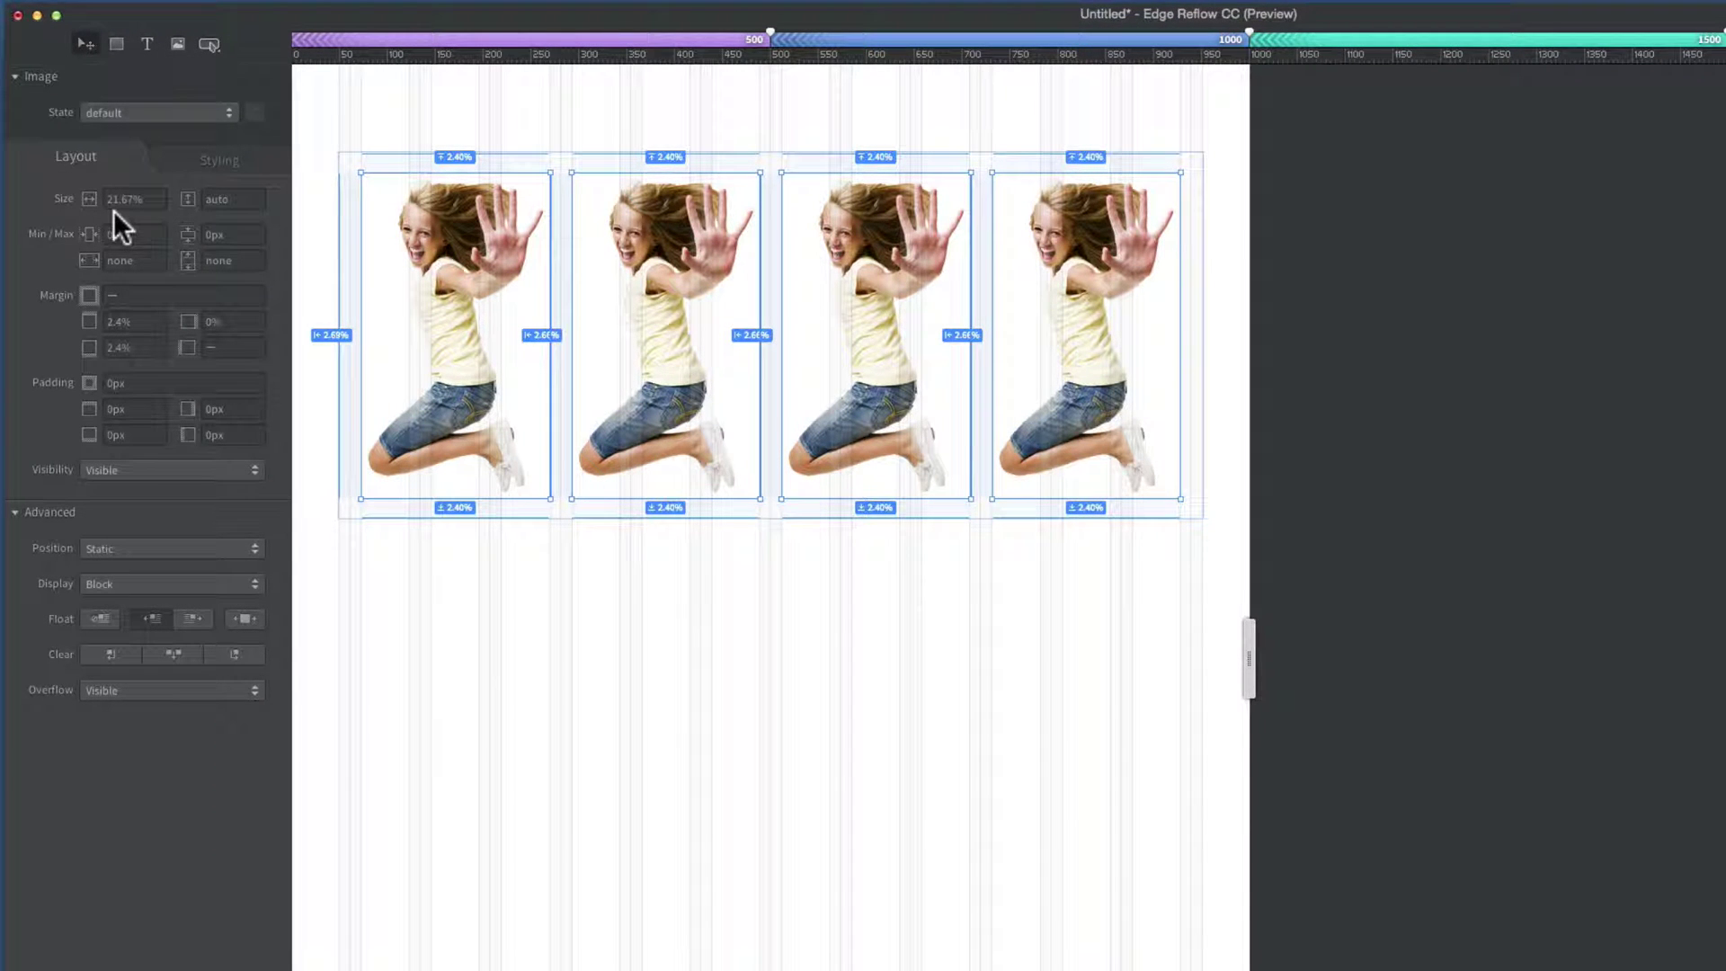
Switch to the Calculator and multiply the 2.66 margin by 3
mouse_move(117, 206)
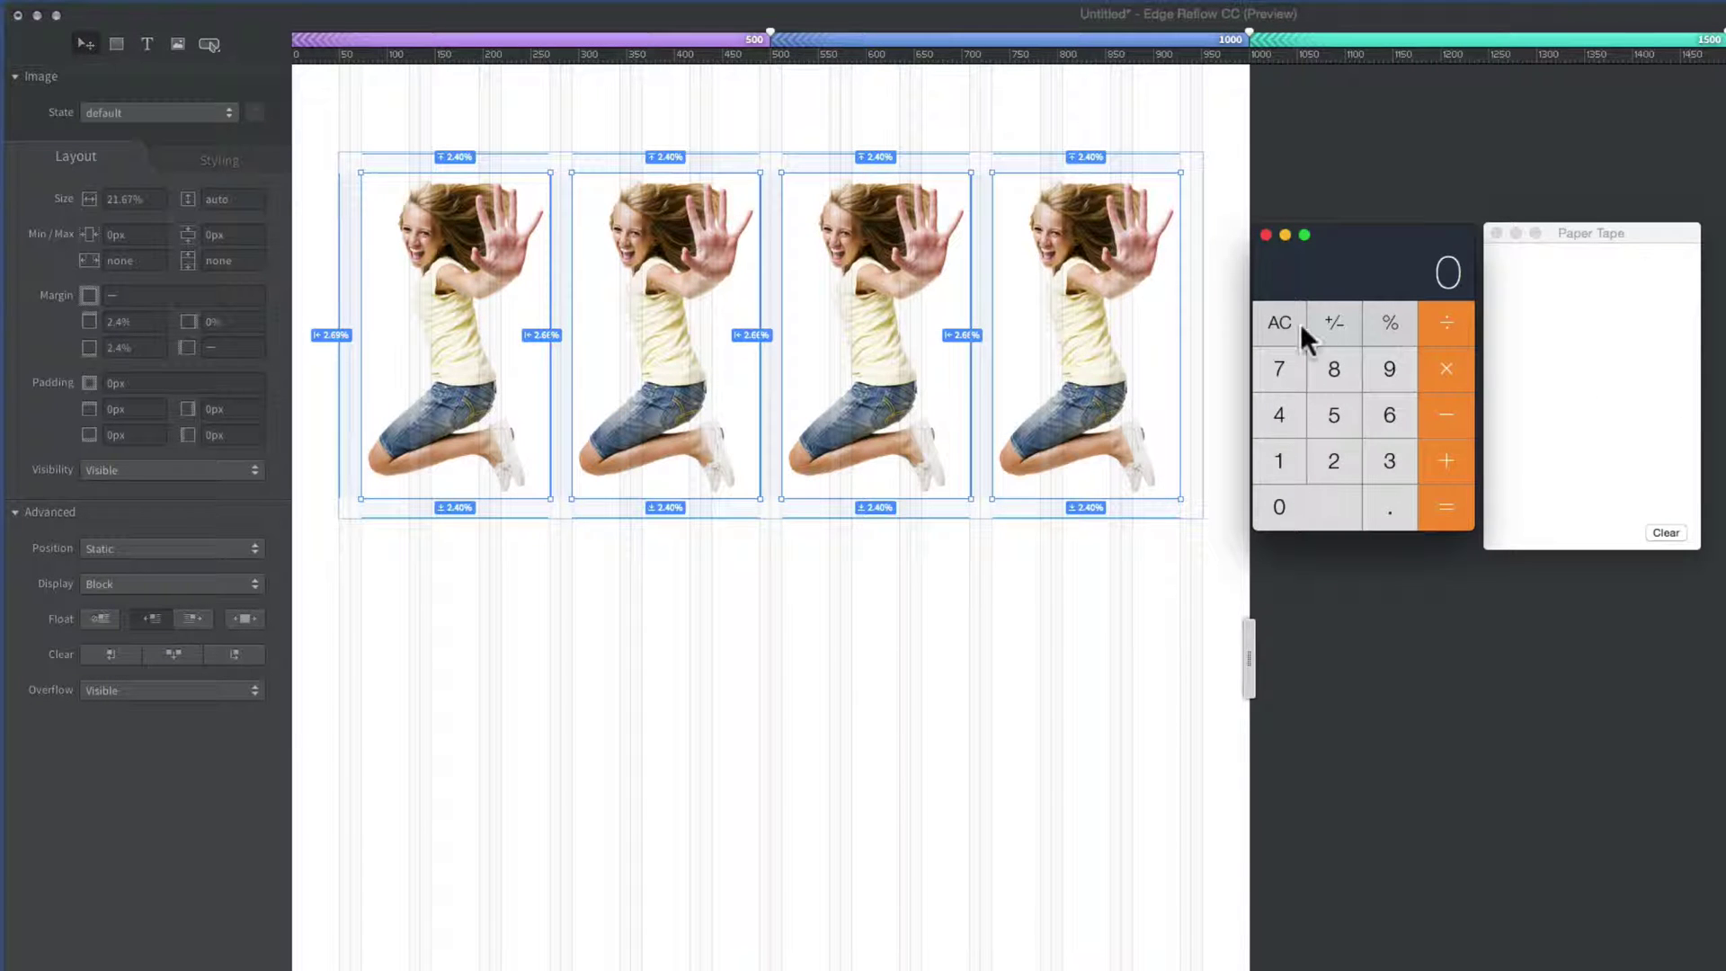
left_click(1276, 320)
left_click(1393, 461)
left_click(1448, 377)
left_click(1330, 456)
left_click(1392, 506)
left_click(1397, 408)
left_click(1400, 415)
left_click(1442, 508)
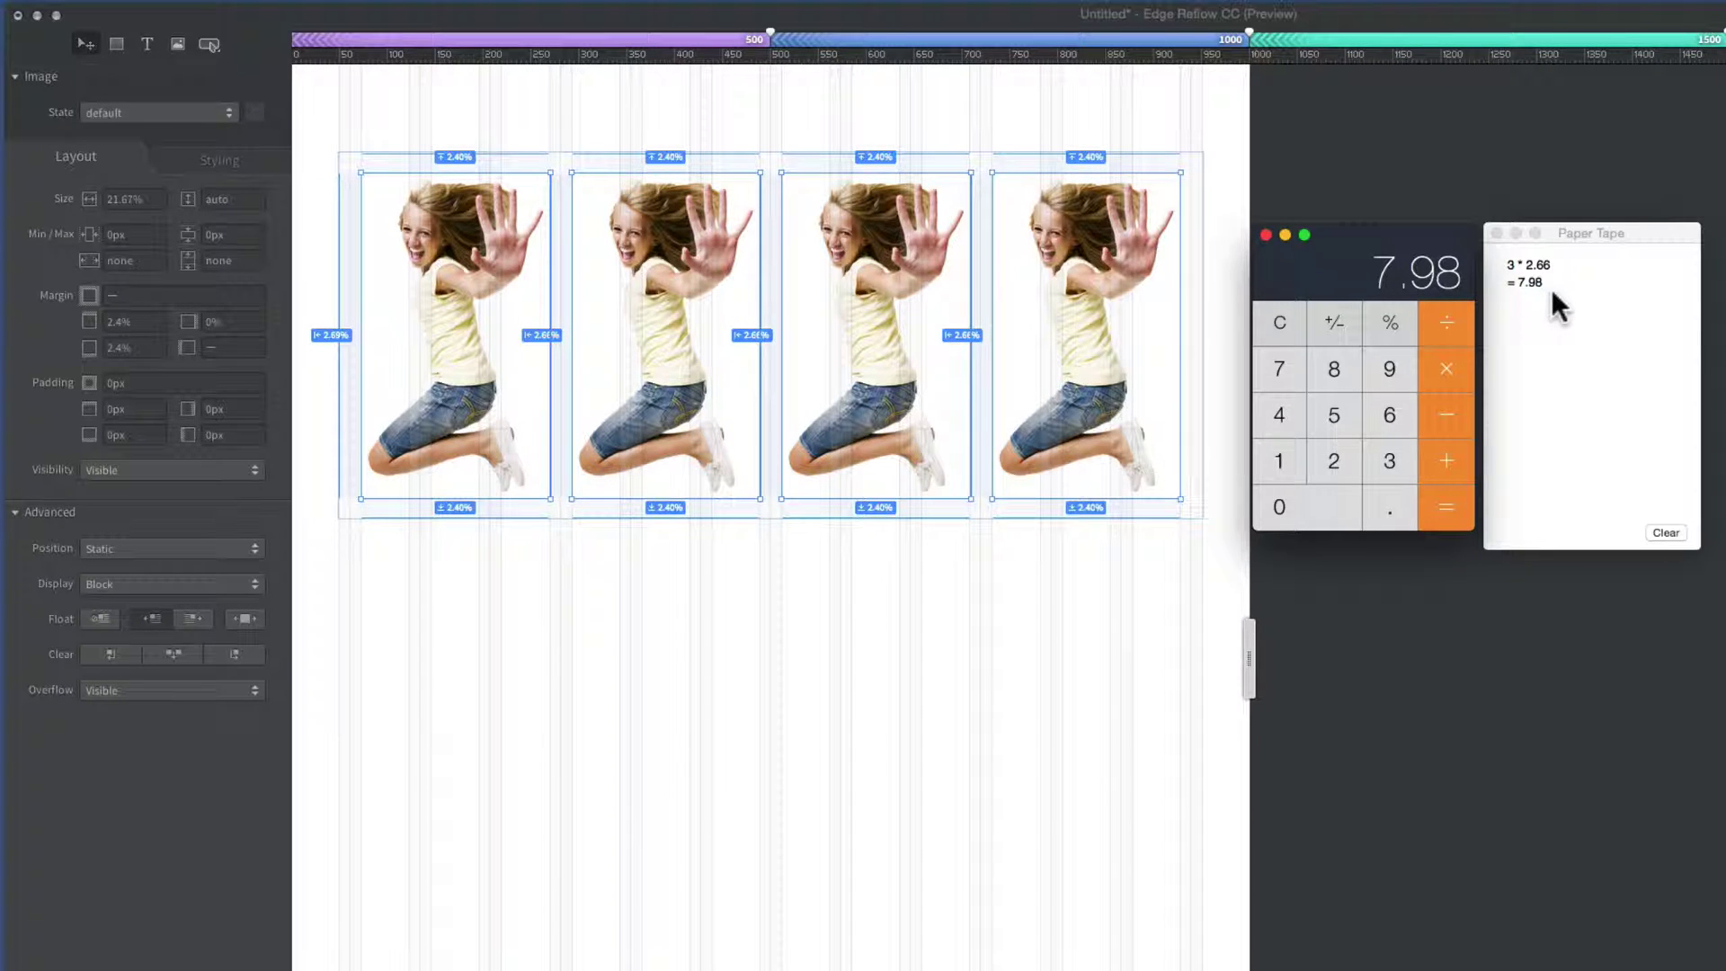
Clear the calculator and subtract 7.98 from 100
left_click(1287, 331)
left_click(1287, 477)
left_click(1301, 498)
left_click(1308, 497)
left_click(1452, 409)
left_click(1287, 367)
left_click(1388, 508)
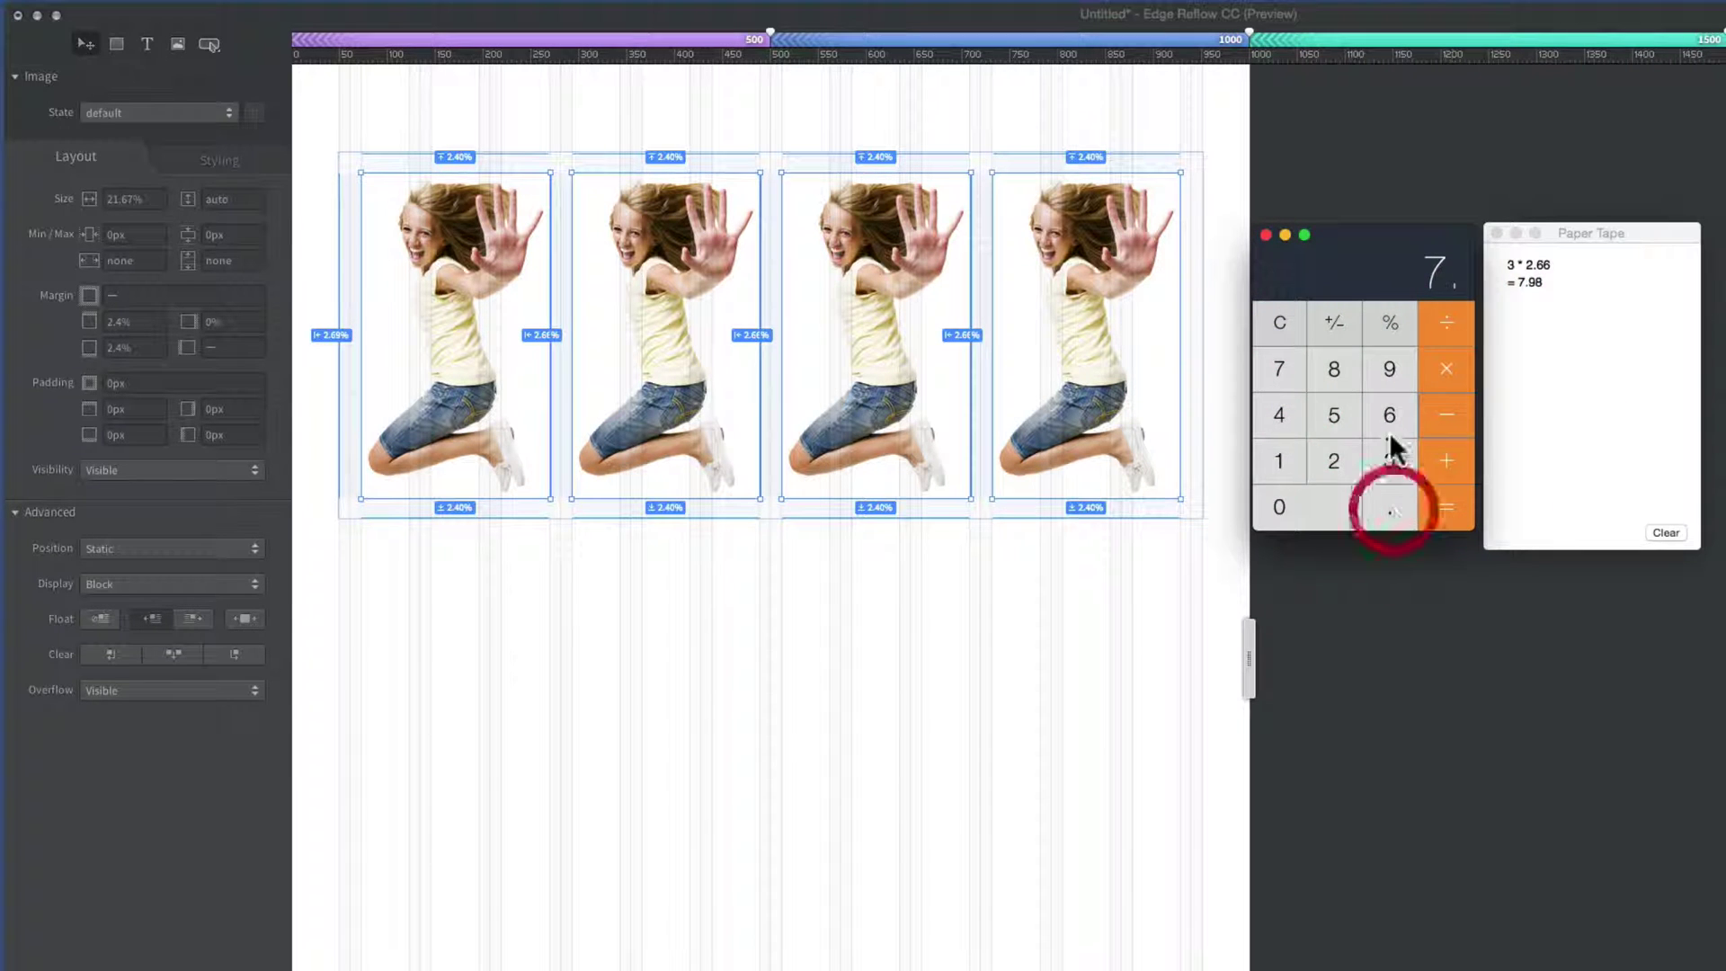
left_click(1390, 370)
left_click(1339, 369)
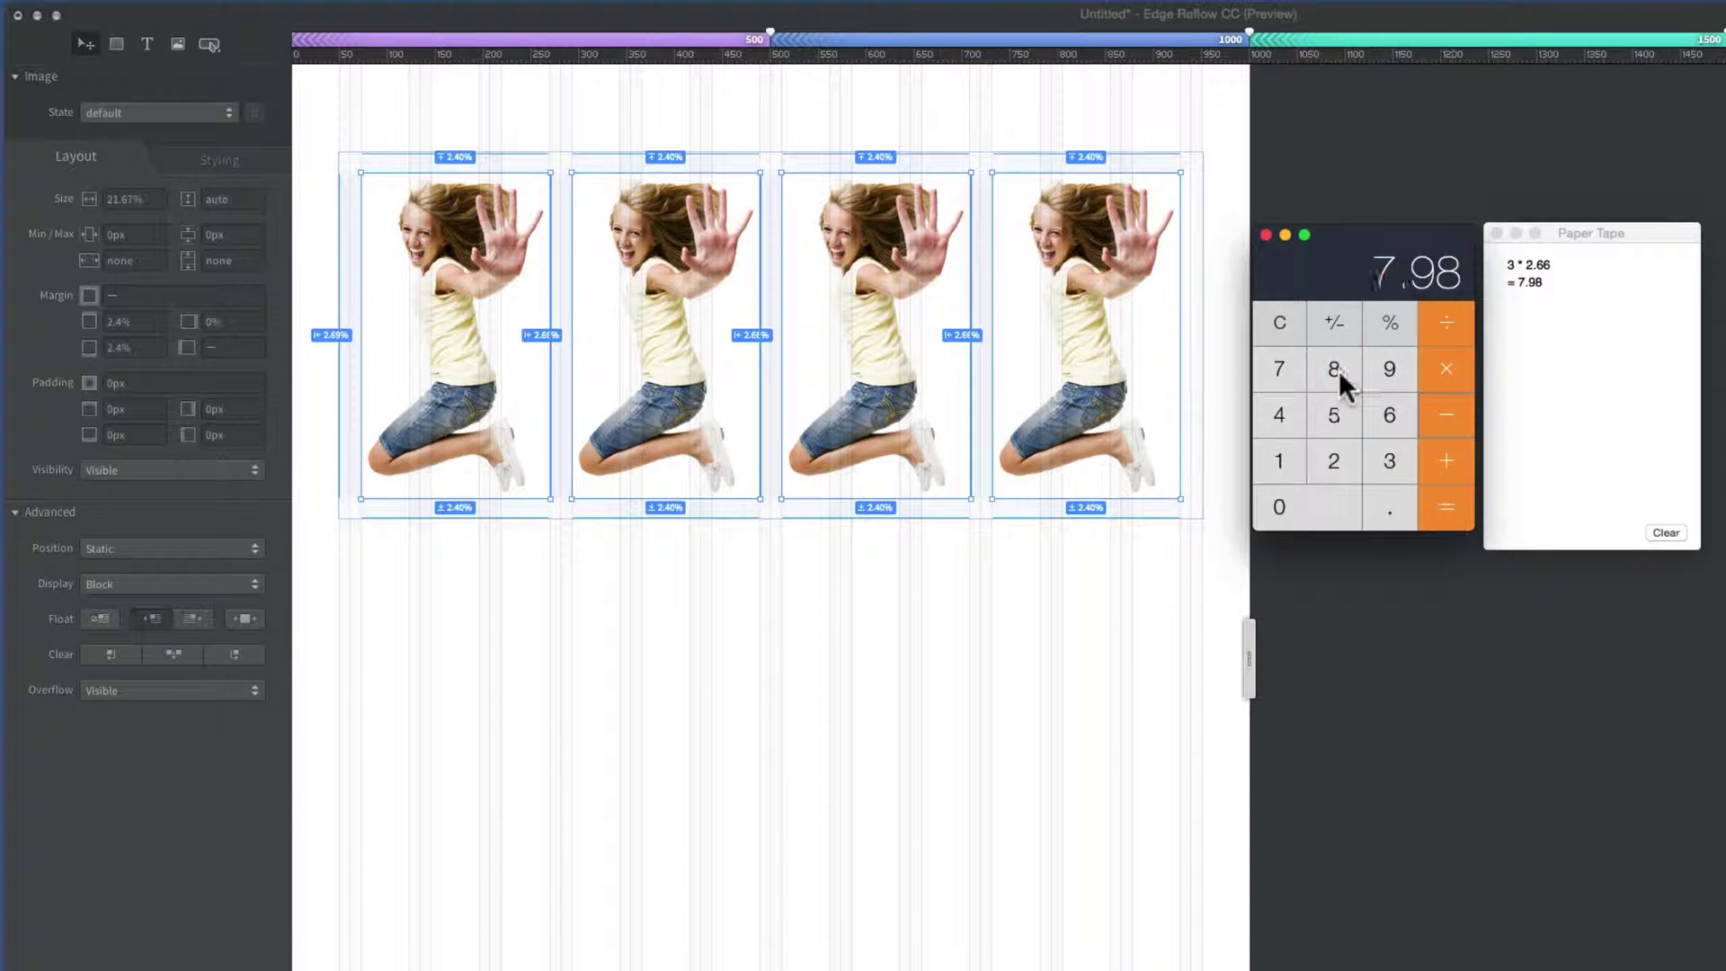
left_click(1458, 509)
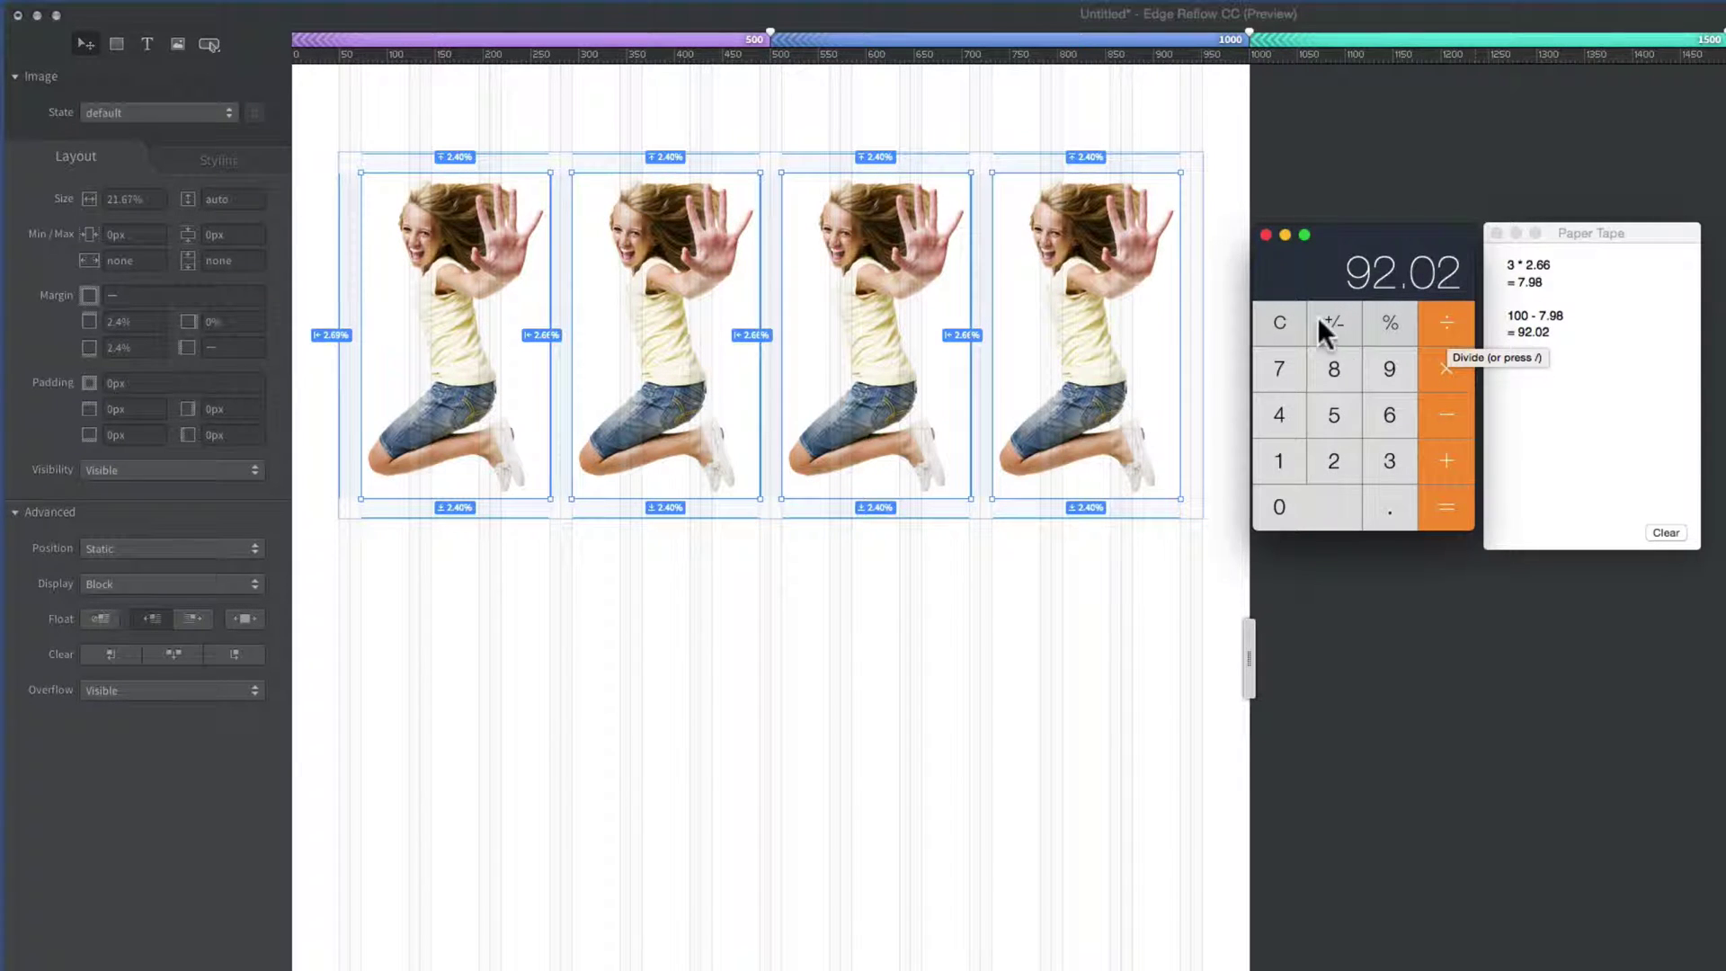
Clear the calculator, divide 92.02 by 2 and copy the result
left_click(1286, 322)
left_click(1393, 369)
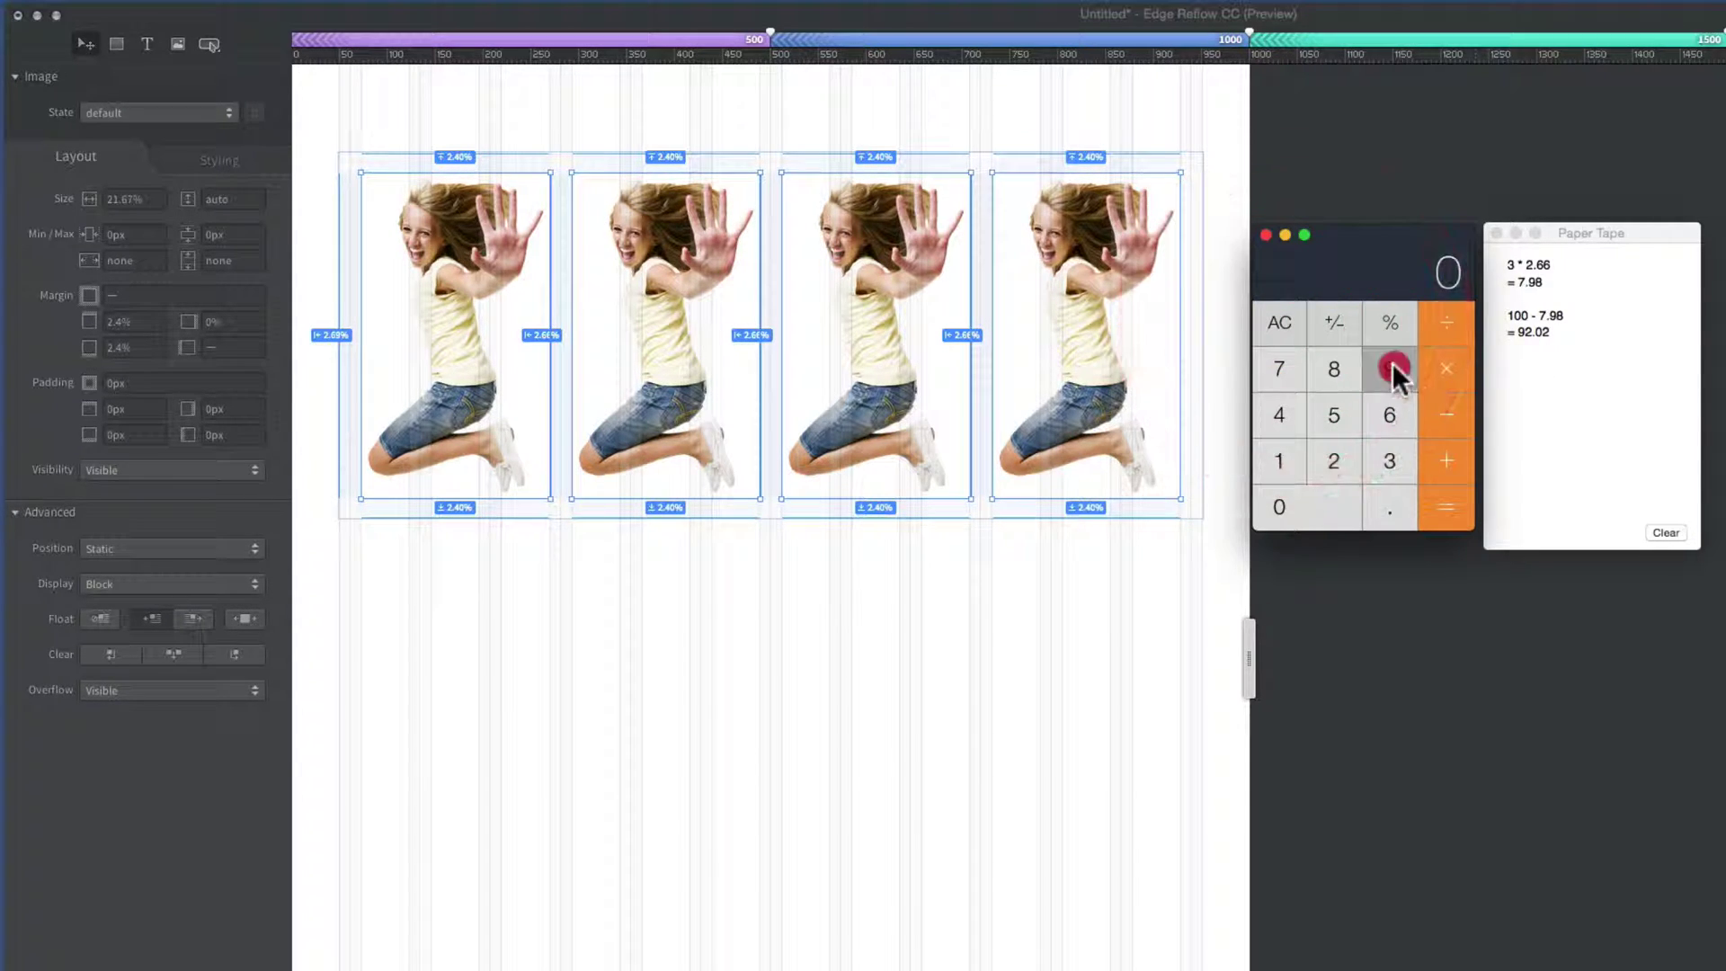
left_click(1341, 462)
left_click(1389, 507)
left_click(1294, 507)
left_click(1334, 462)
left_click(1446, 333)
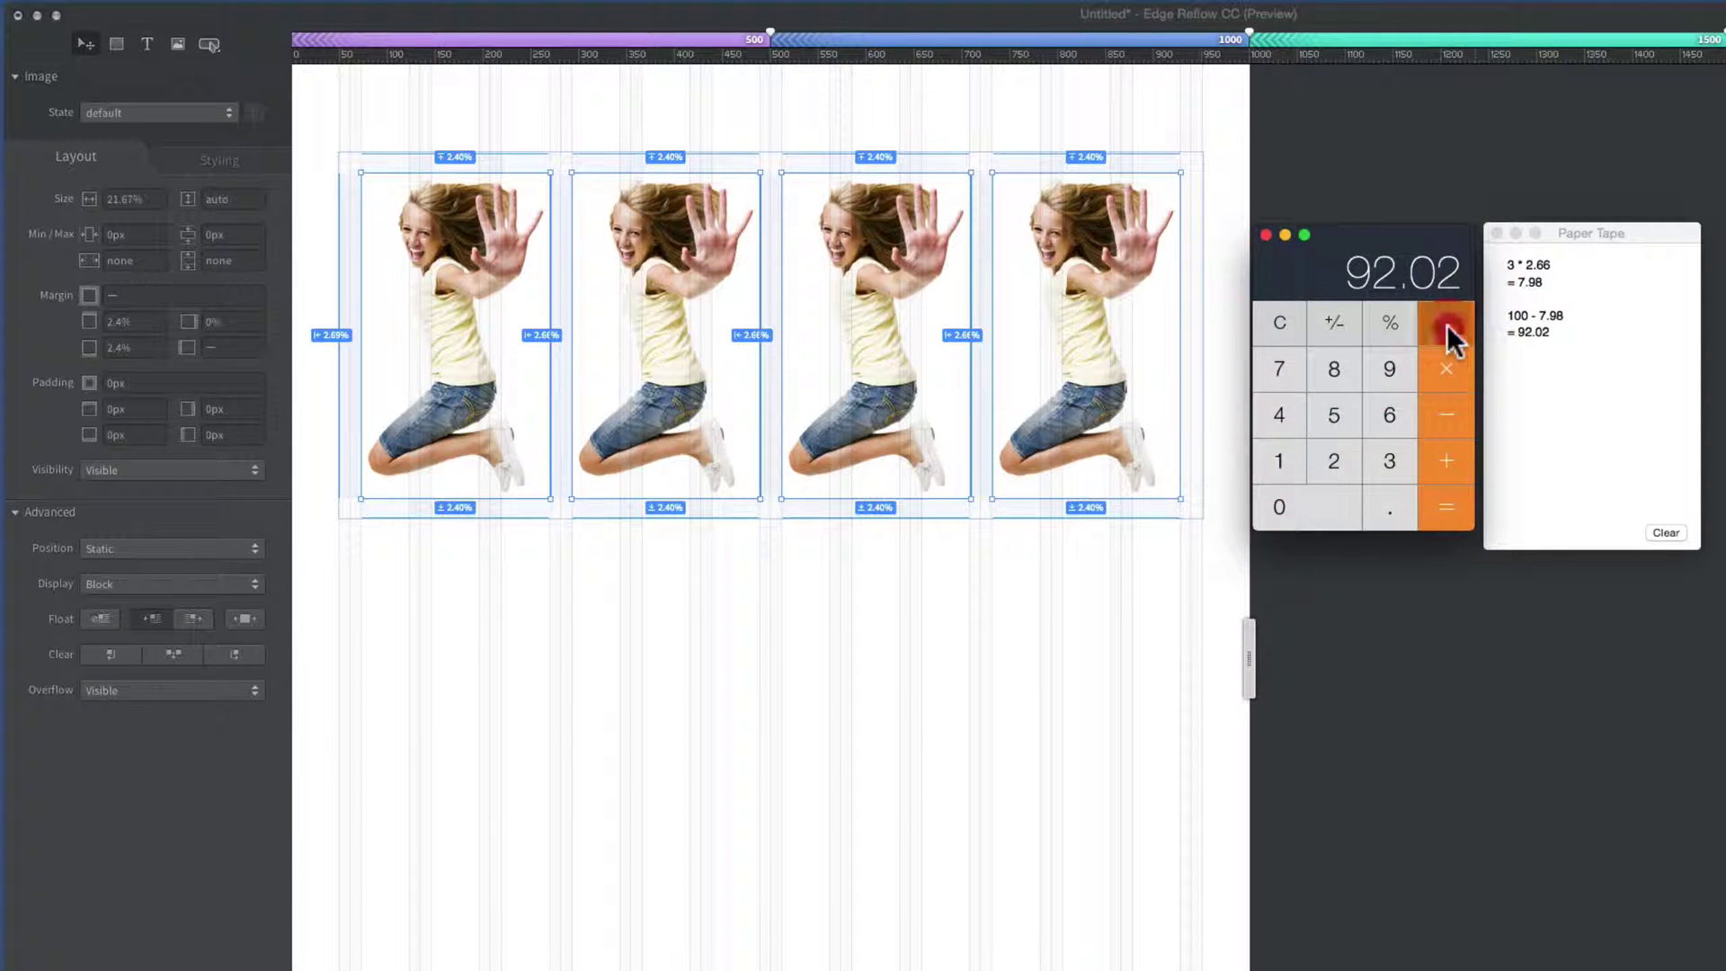
left_click(1341, 461)
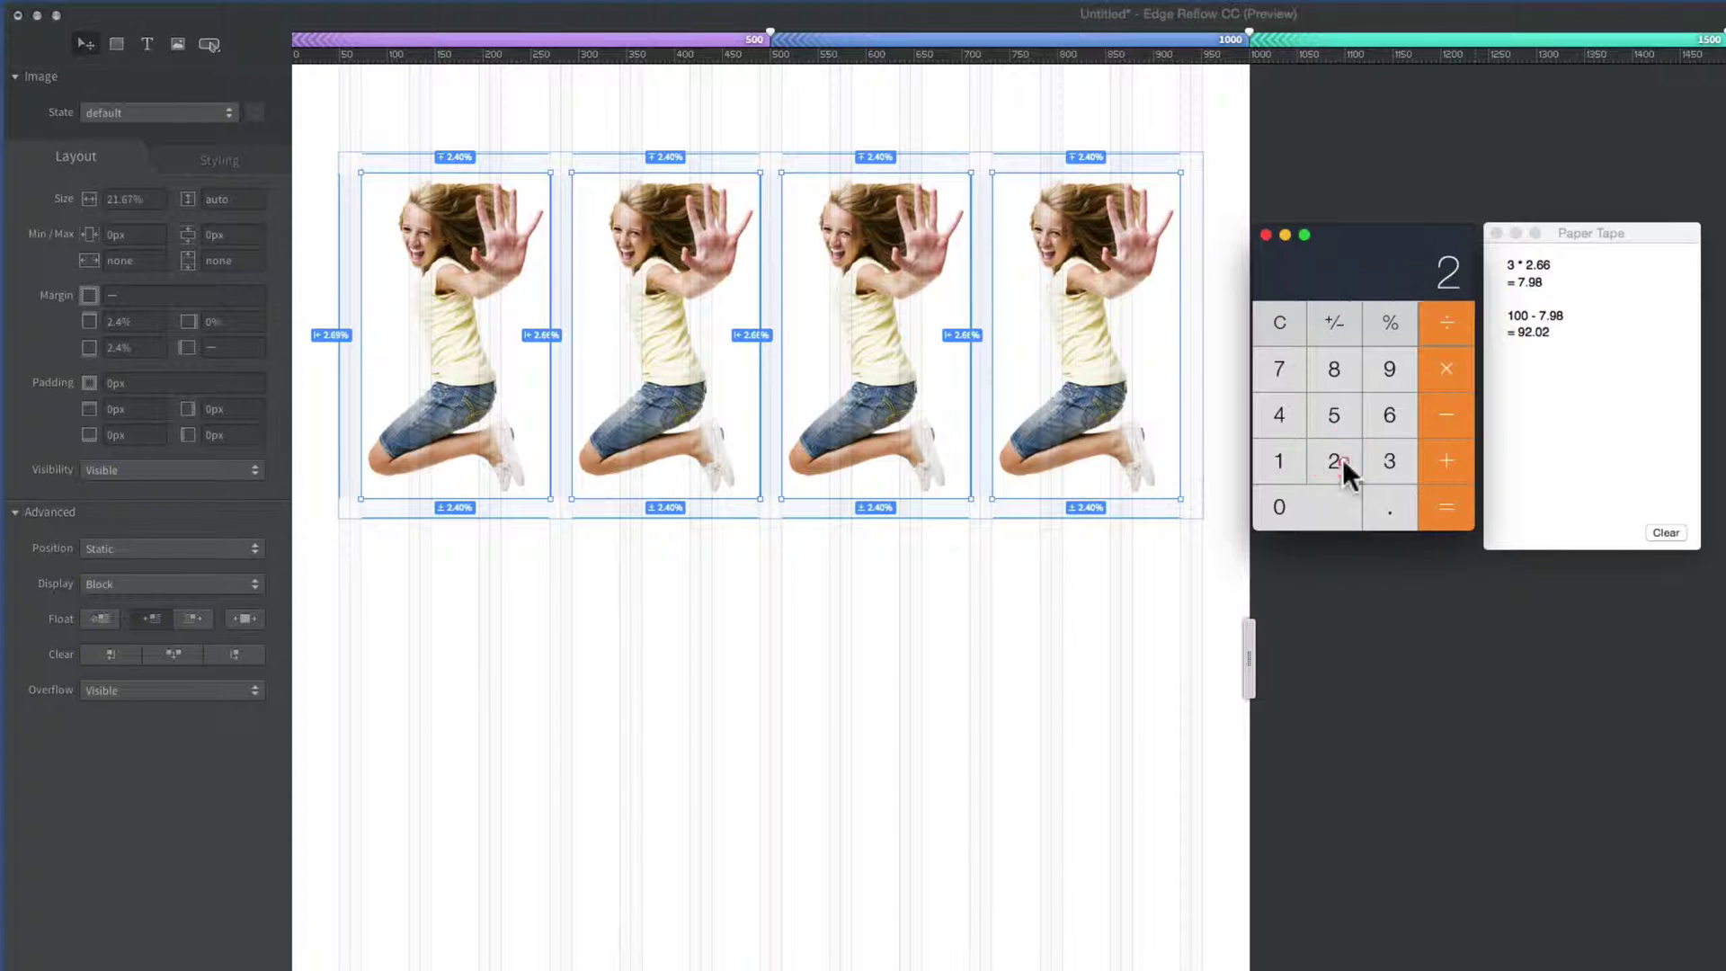
left_click(1447, 506)
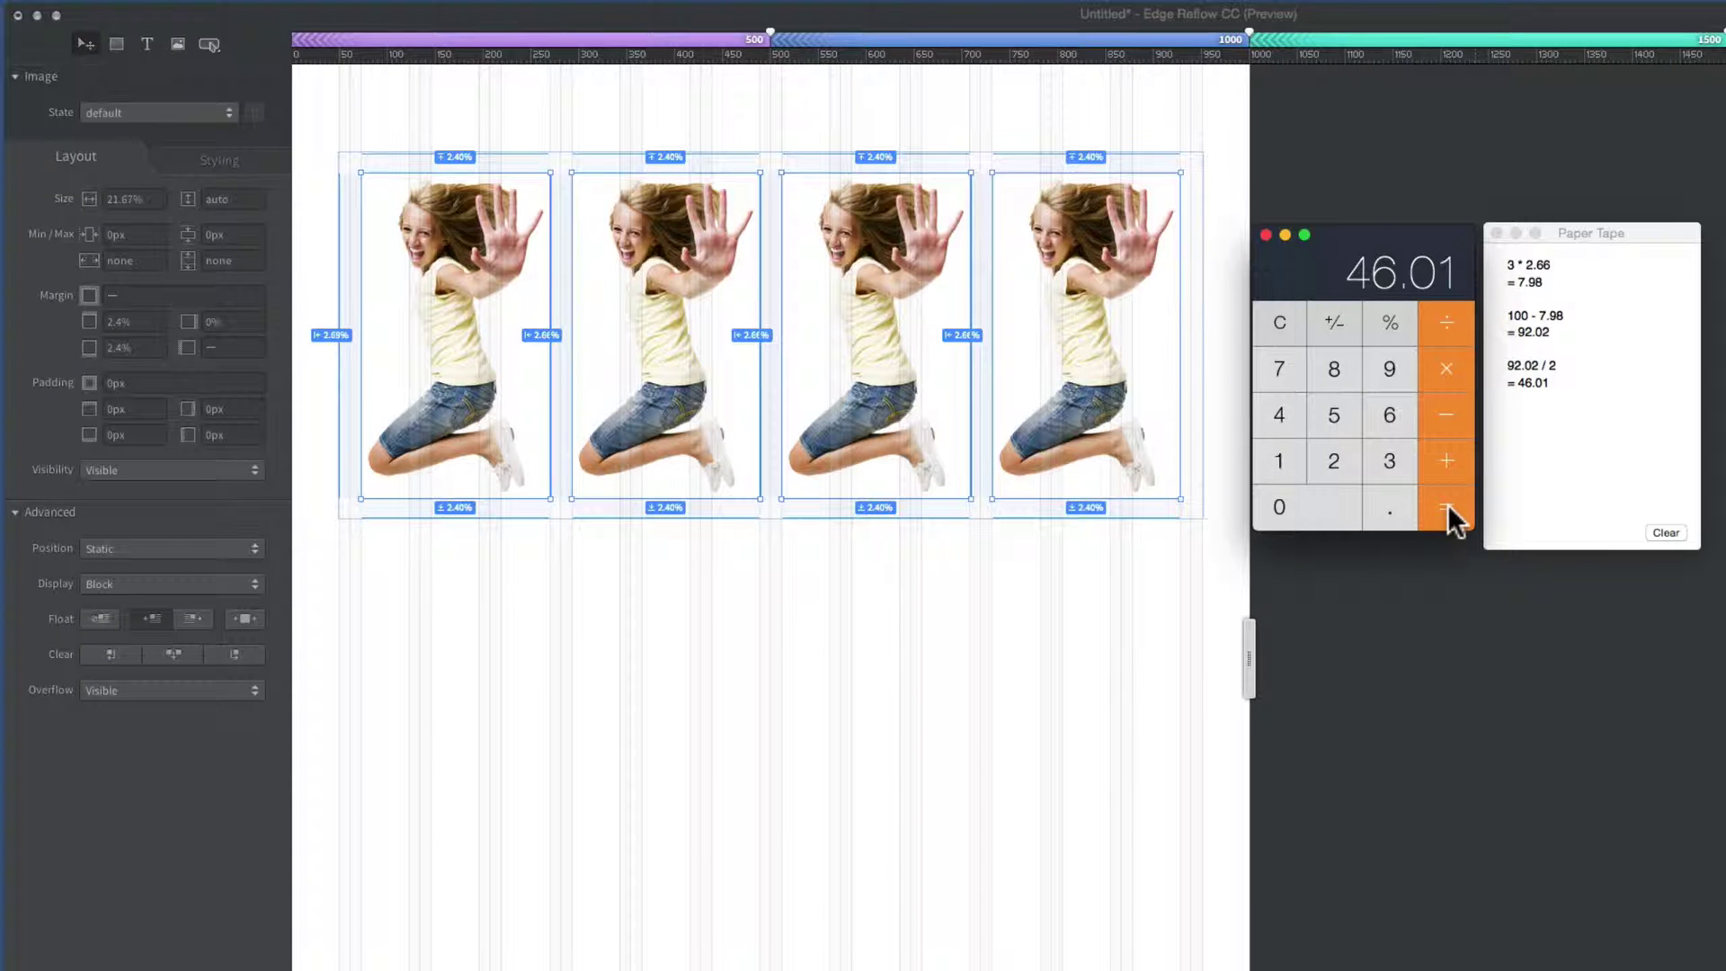
left_click(151, 2)
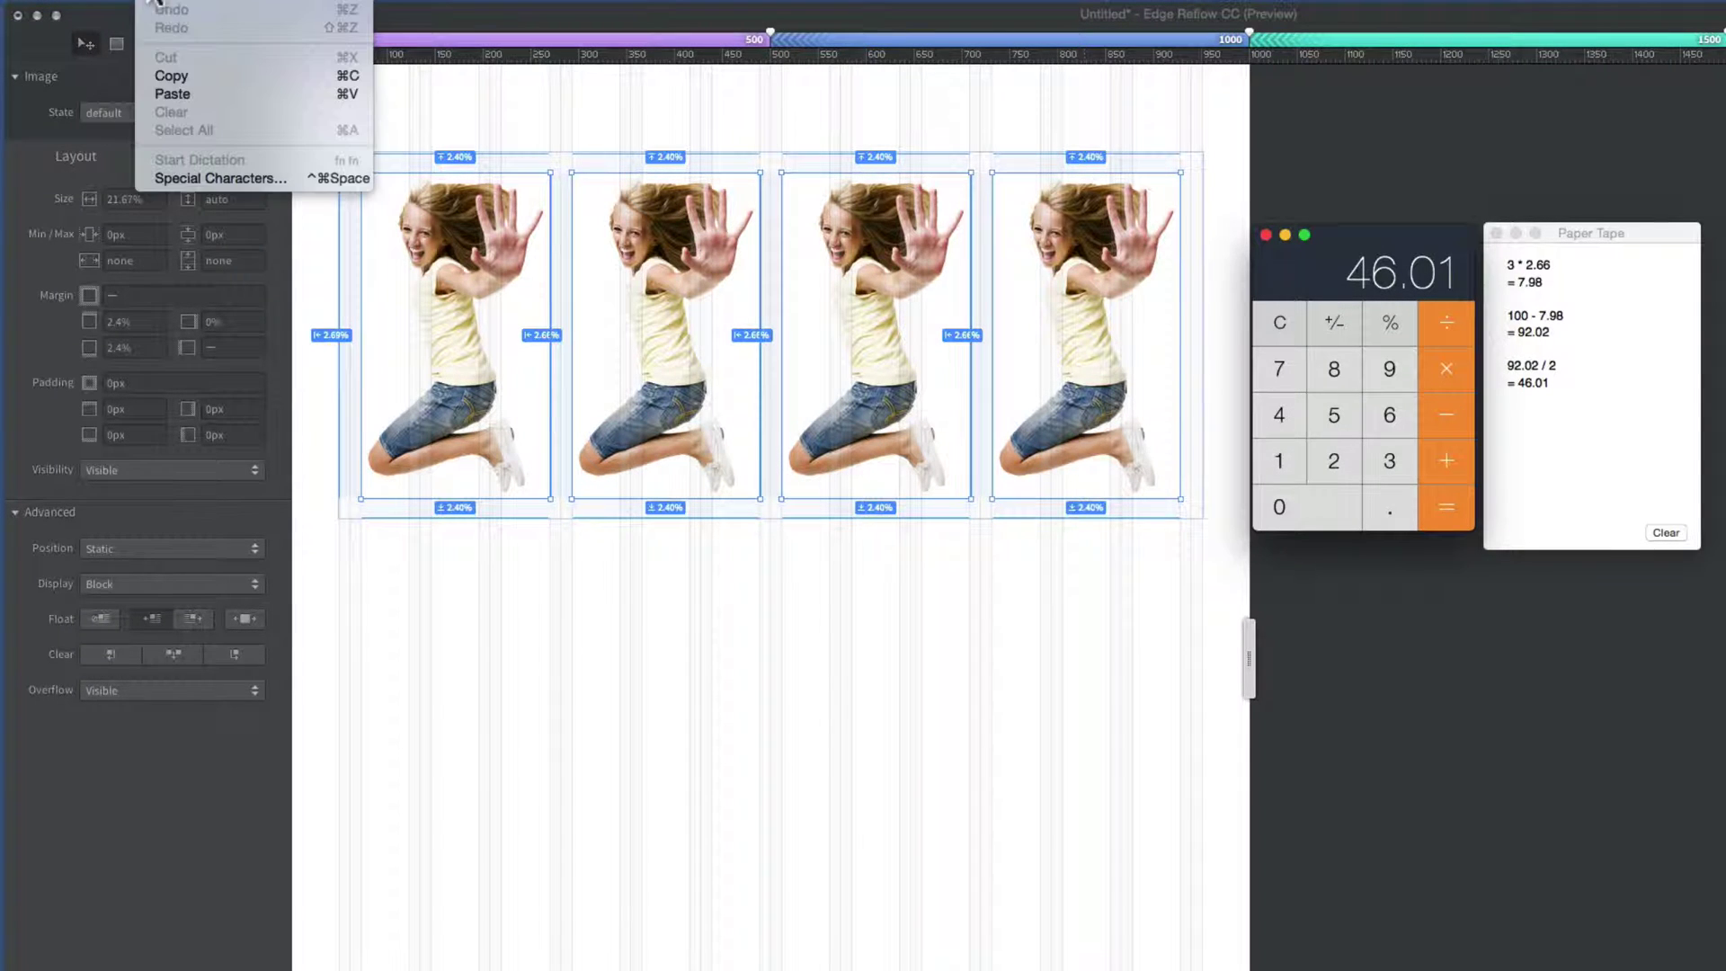
left_click(166, 74)
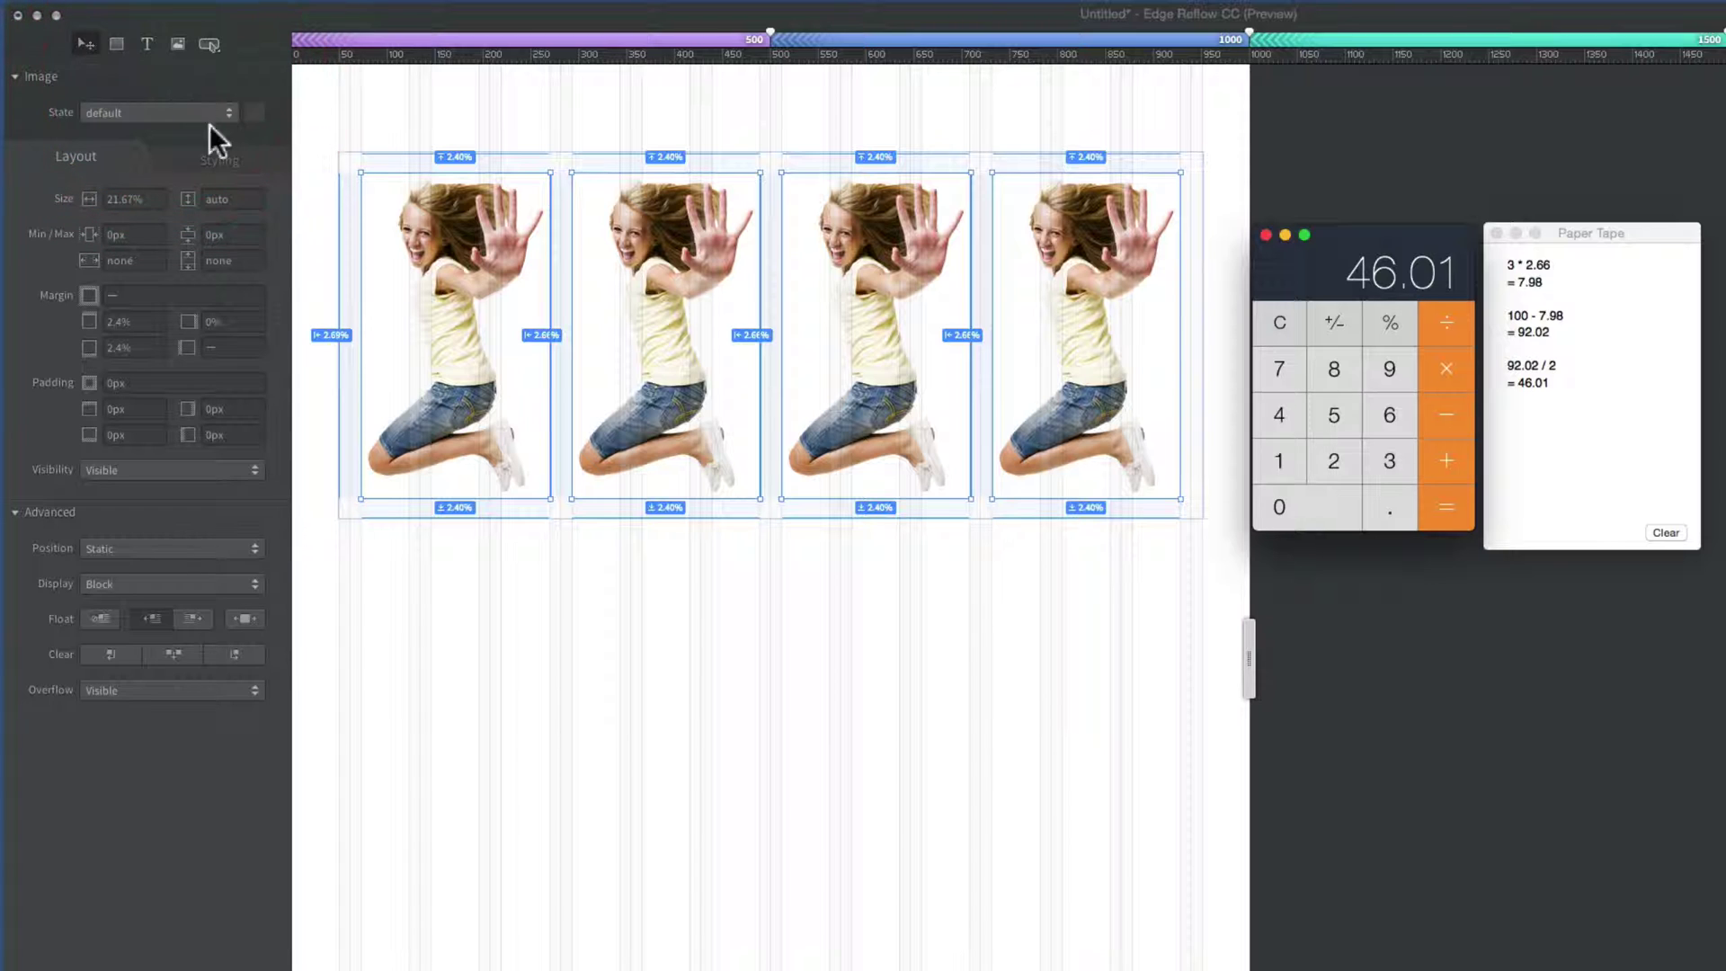
Switch back to Edge Reflow and set the width of the four selected images to 46.01% at the 1000 px breakpoint
left_click(139, 198)
left_click_drag(138, 197, 58, 193)
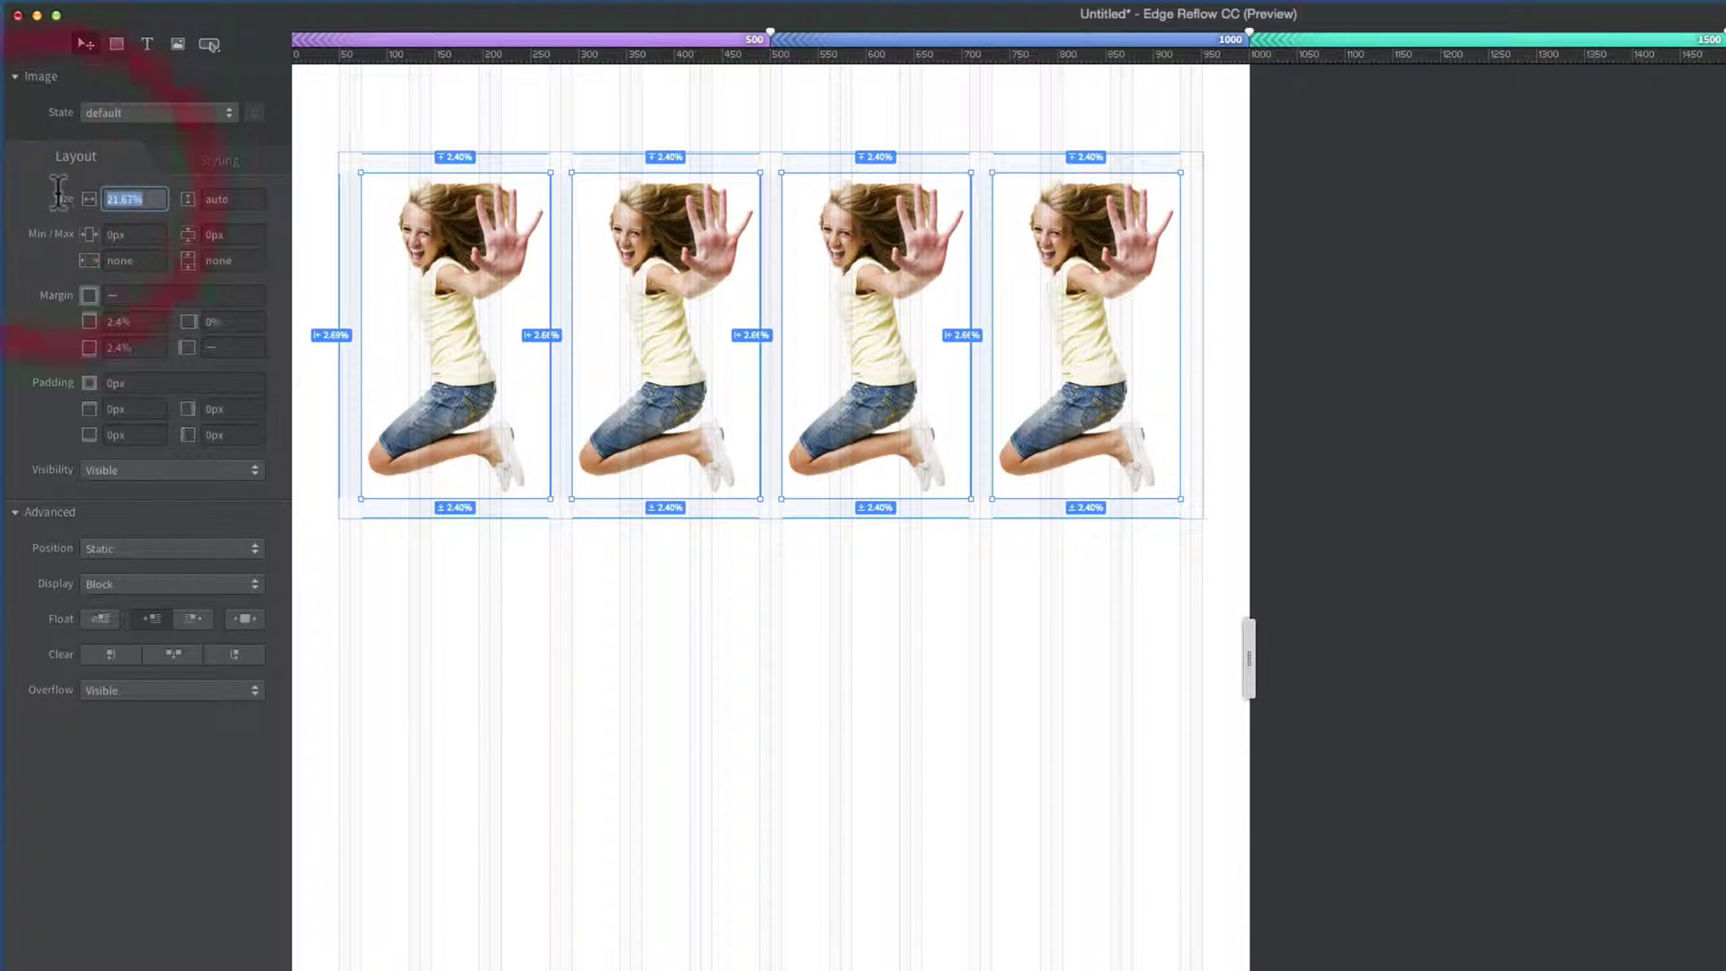
key("super+v")
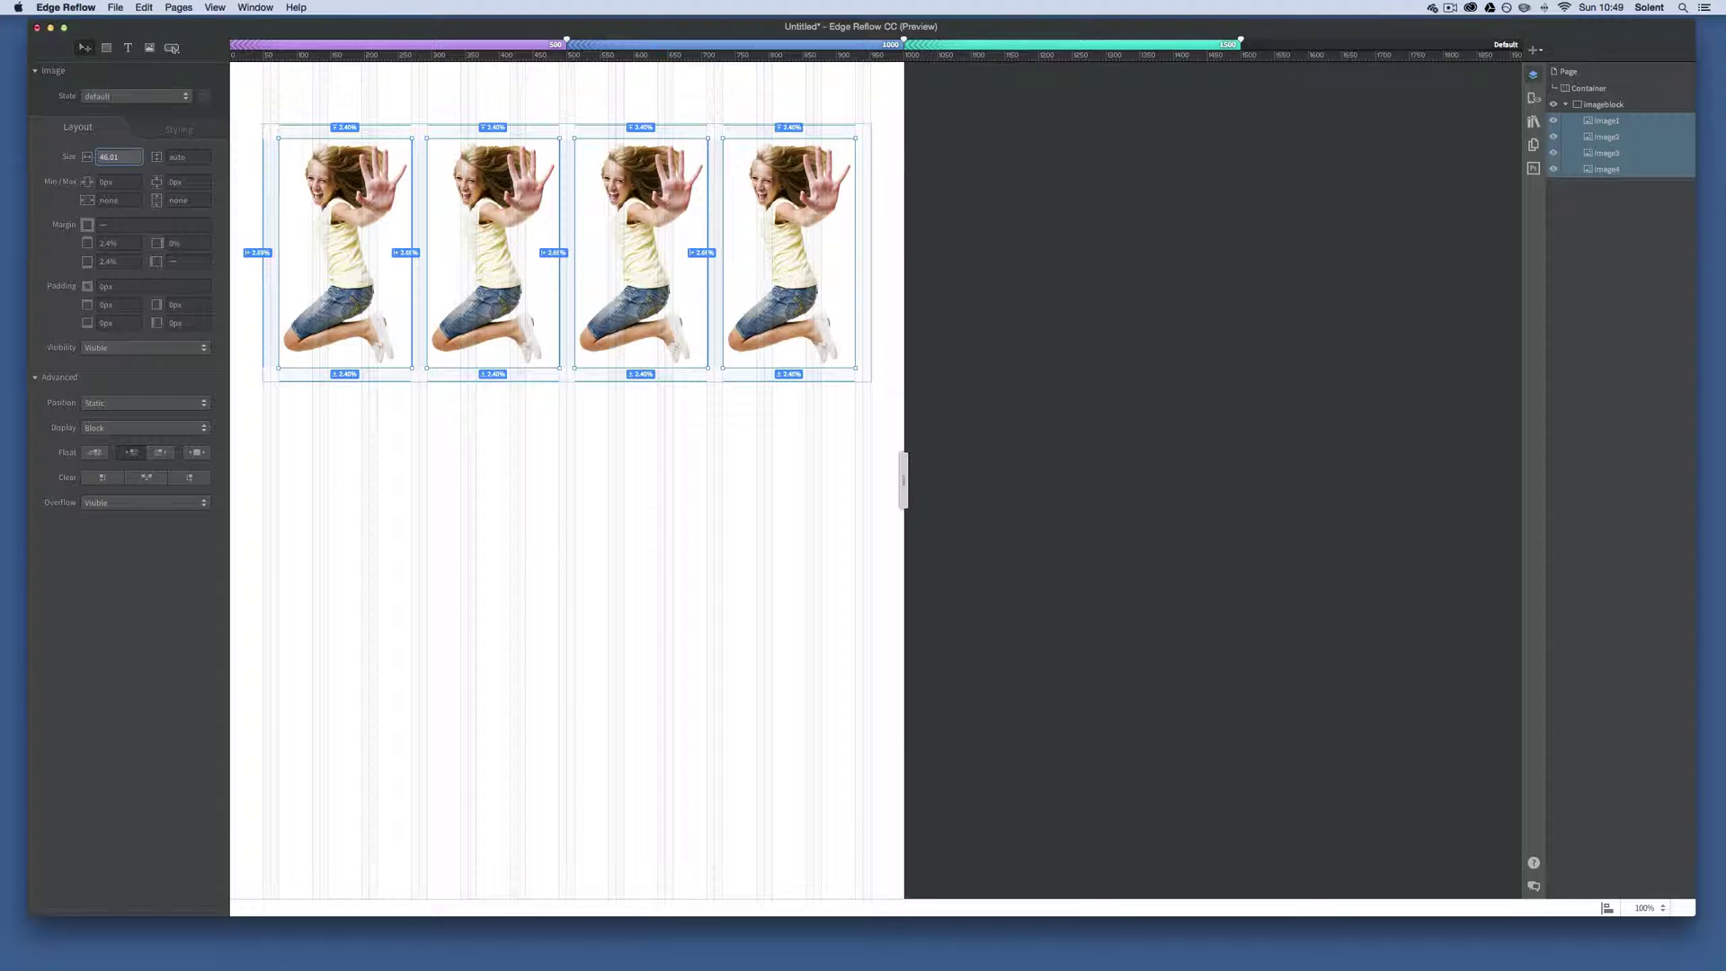
left_click(56, 146)
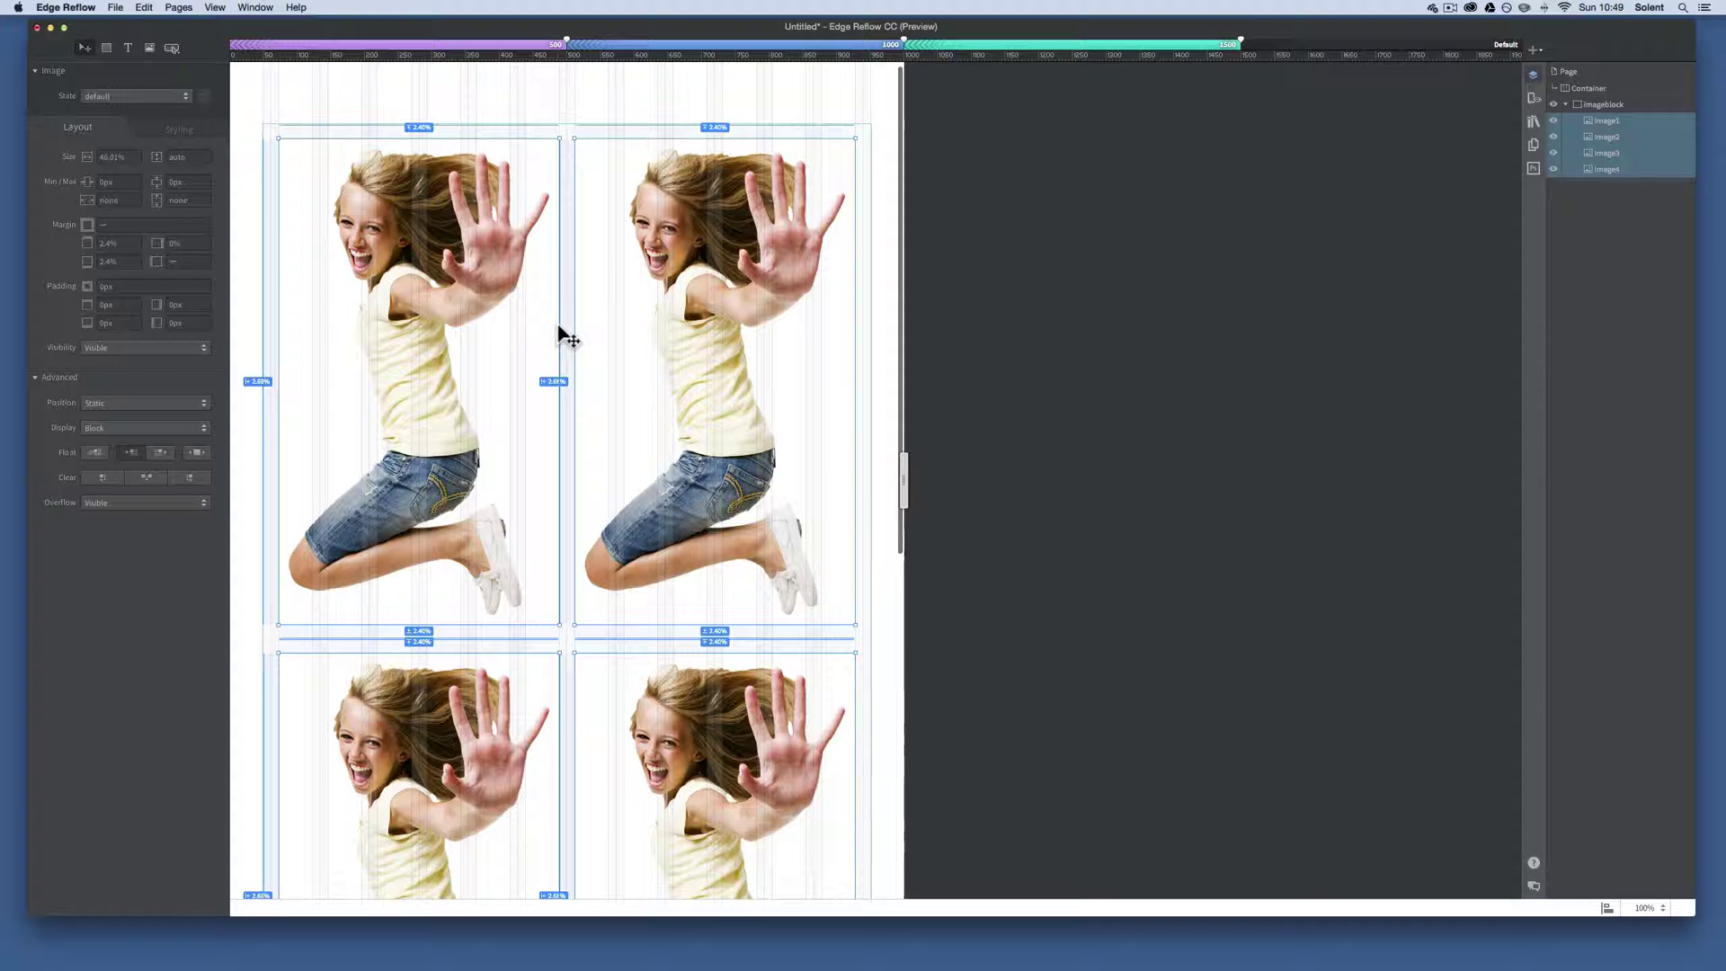
scroll(560, 327, "down", 2)
scroll(561, 334, "down", 5)
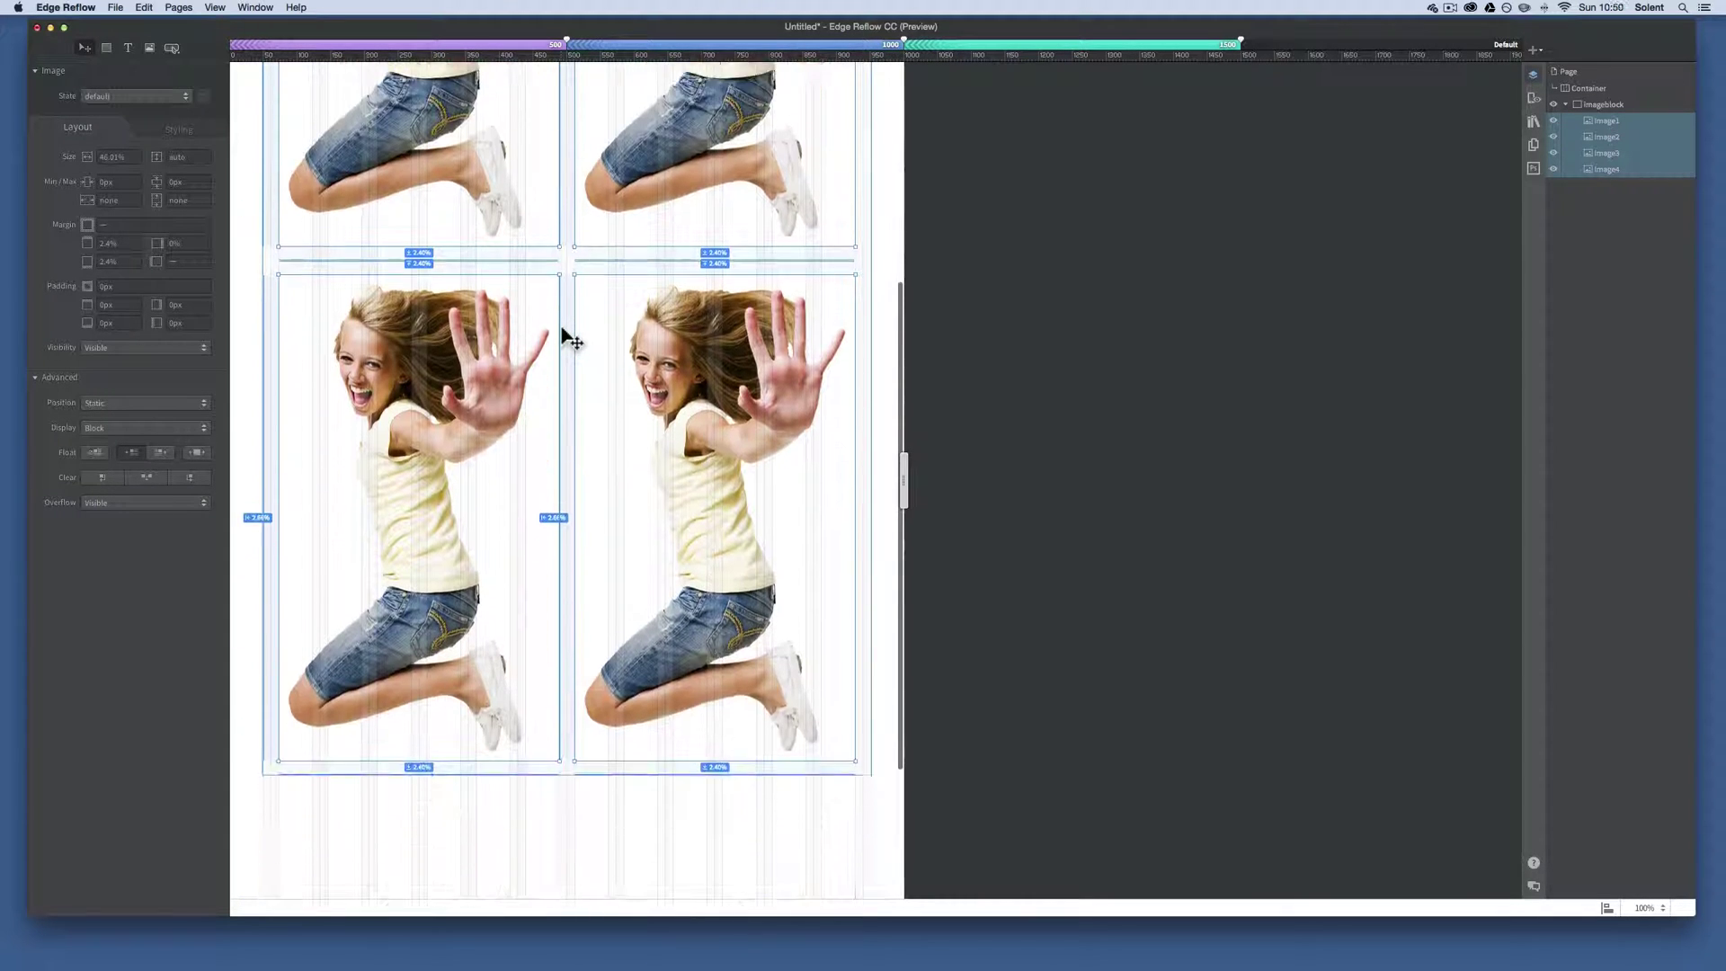
scroll(562, 334, "up", 5)
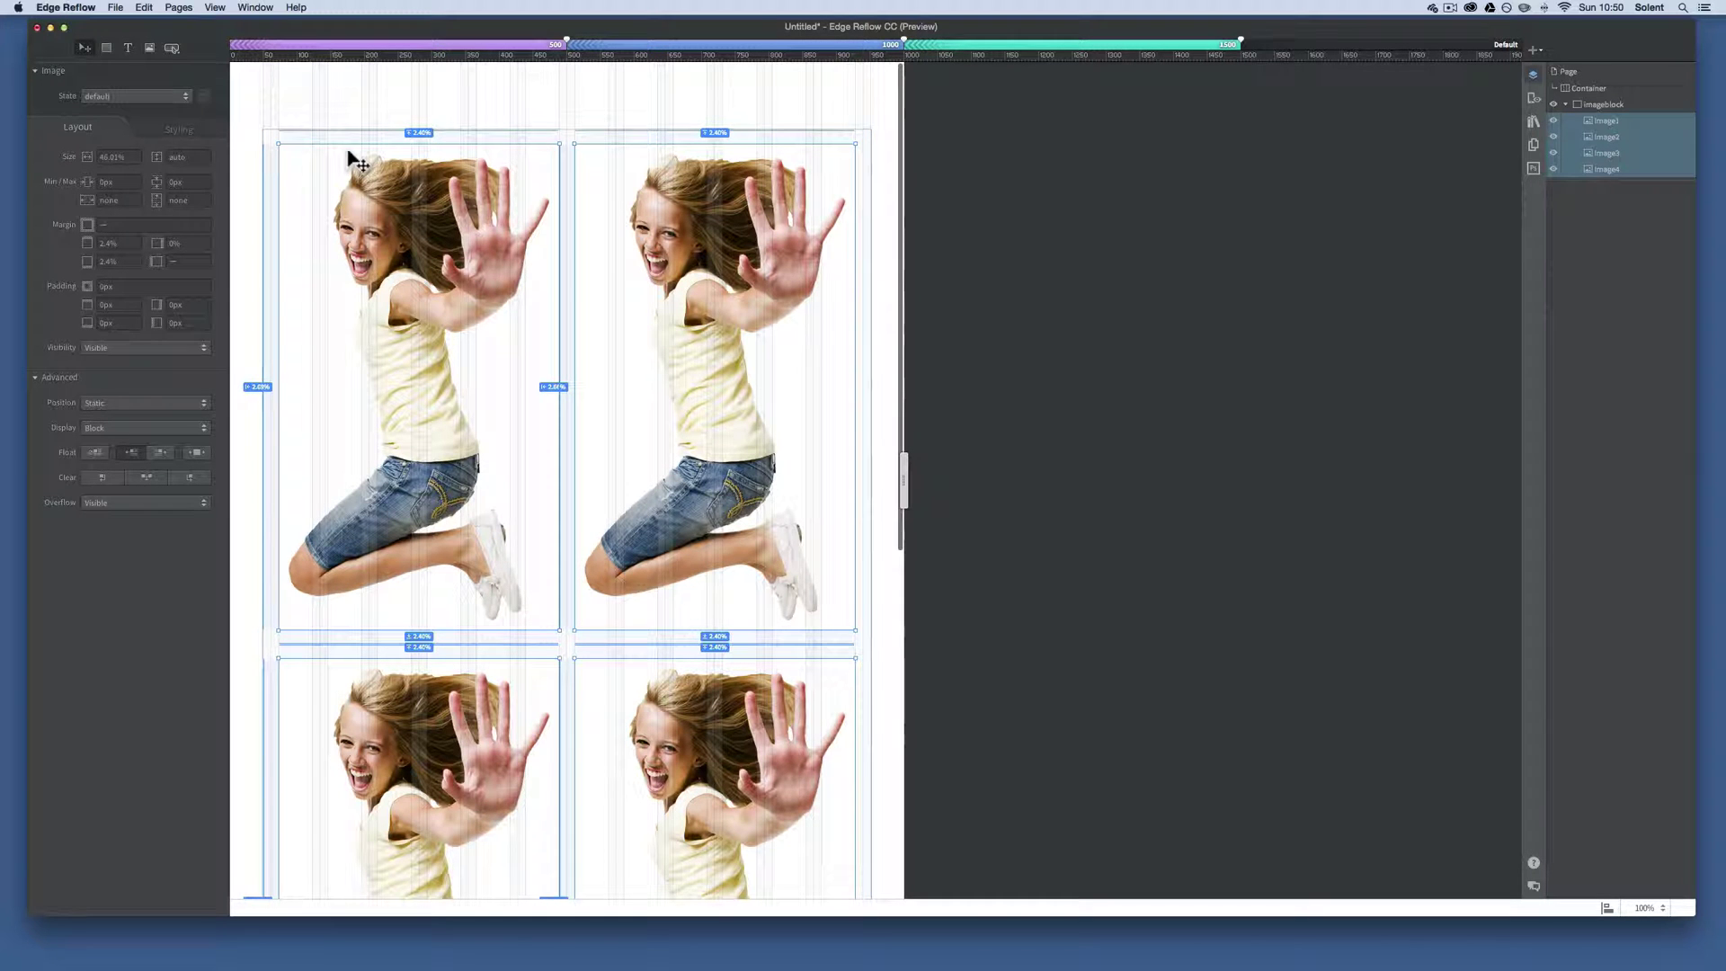
Compare the image grid at the 500 px and 1000 px breakpoints, ending on the 500 px layout
left_click(434, 46)
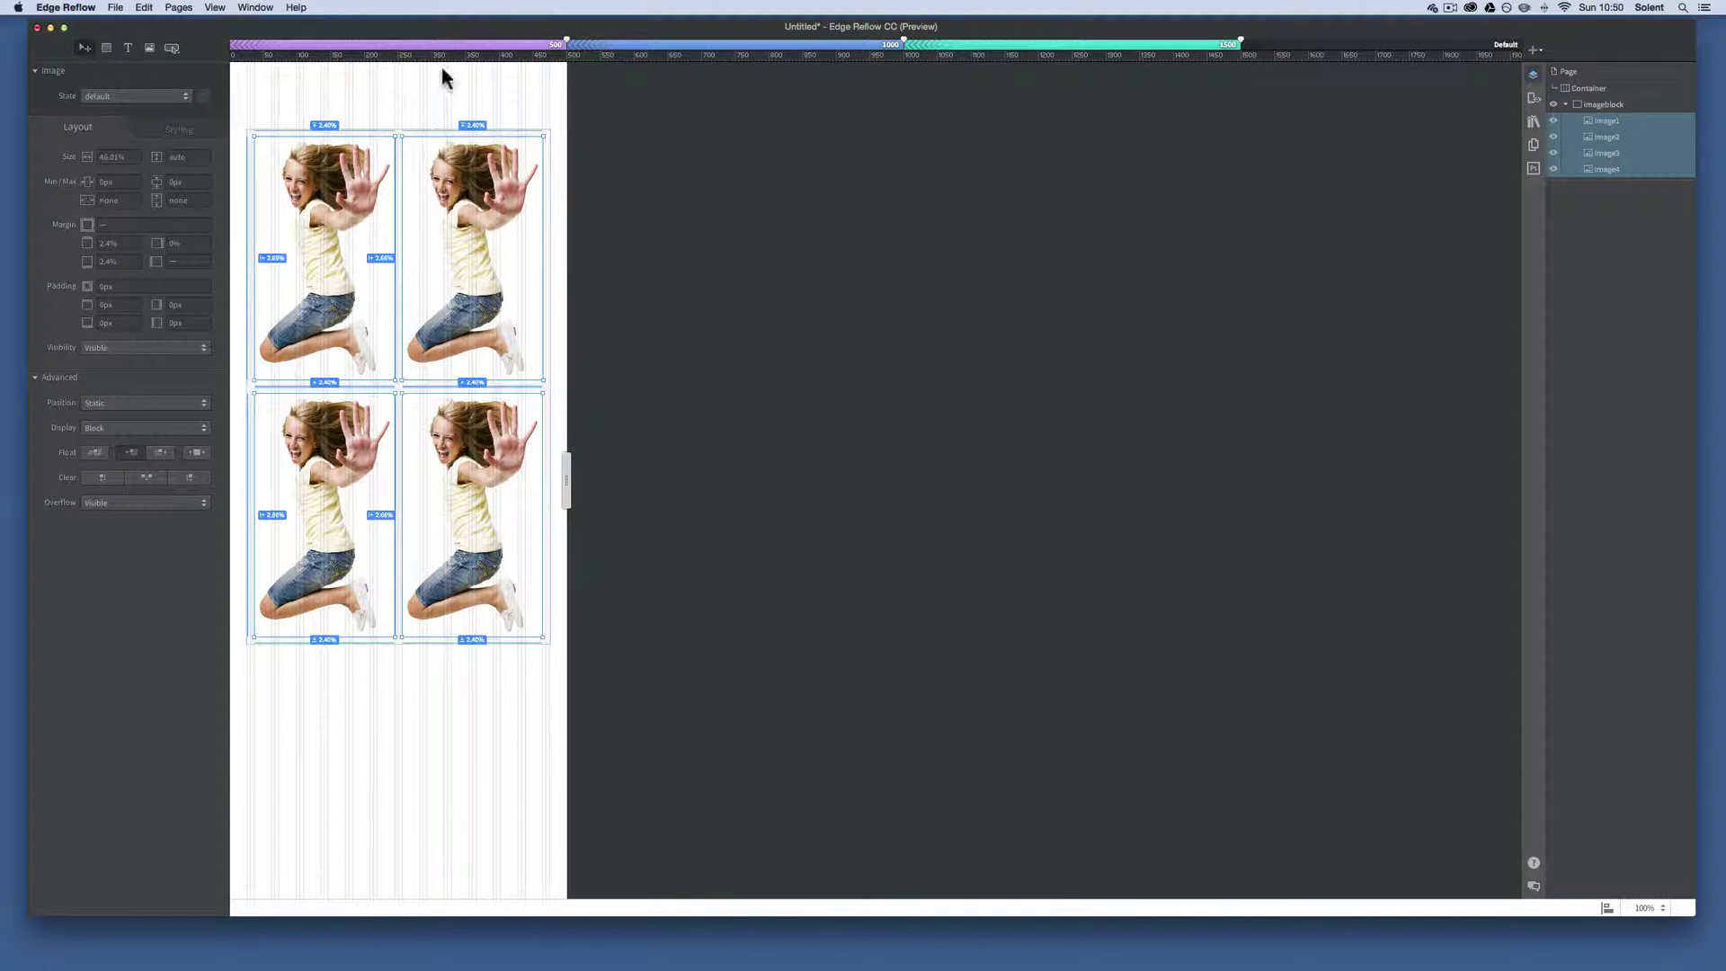
left_click(694, 42)
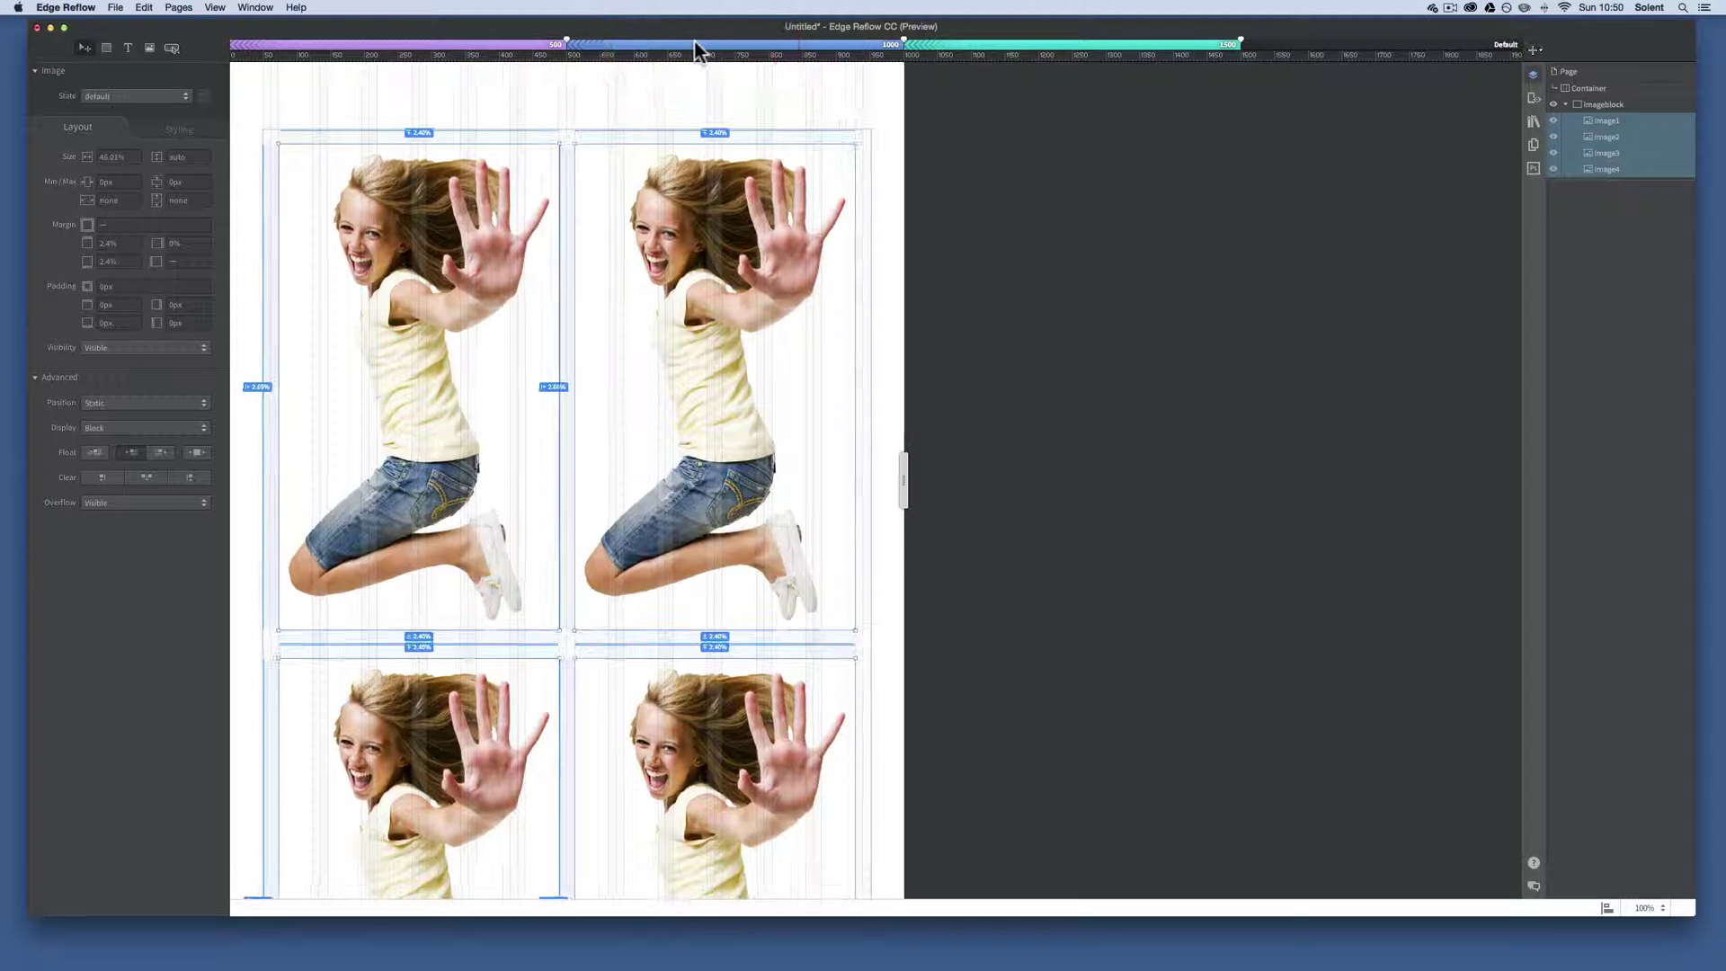
left_click(525, 45)
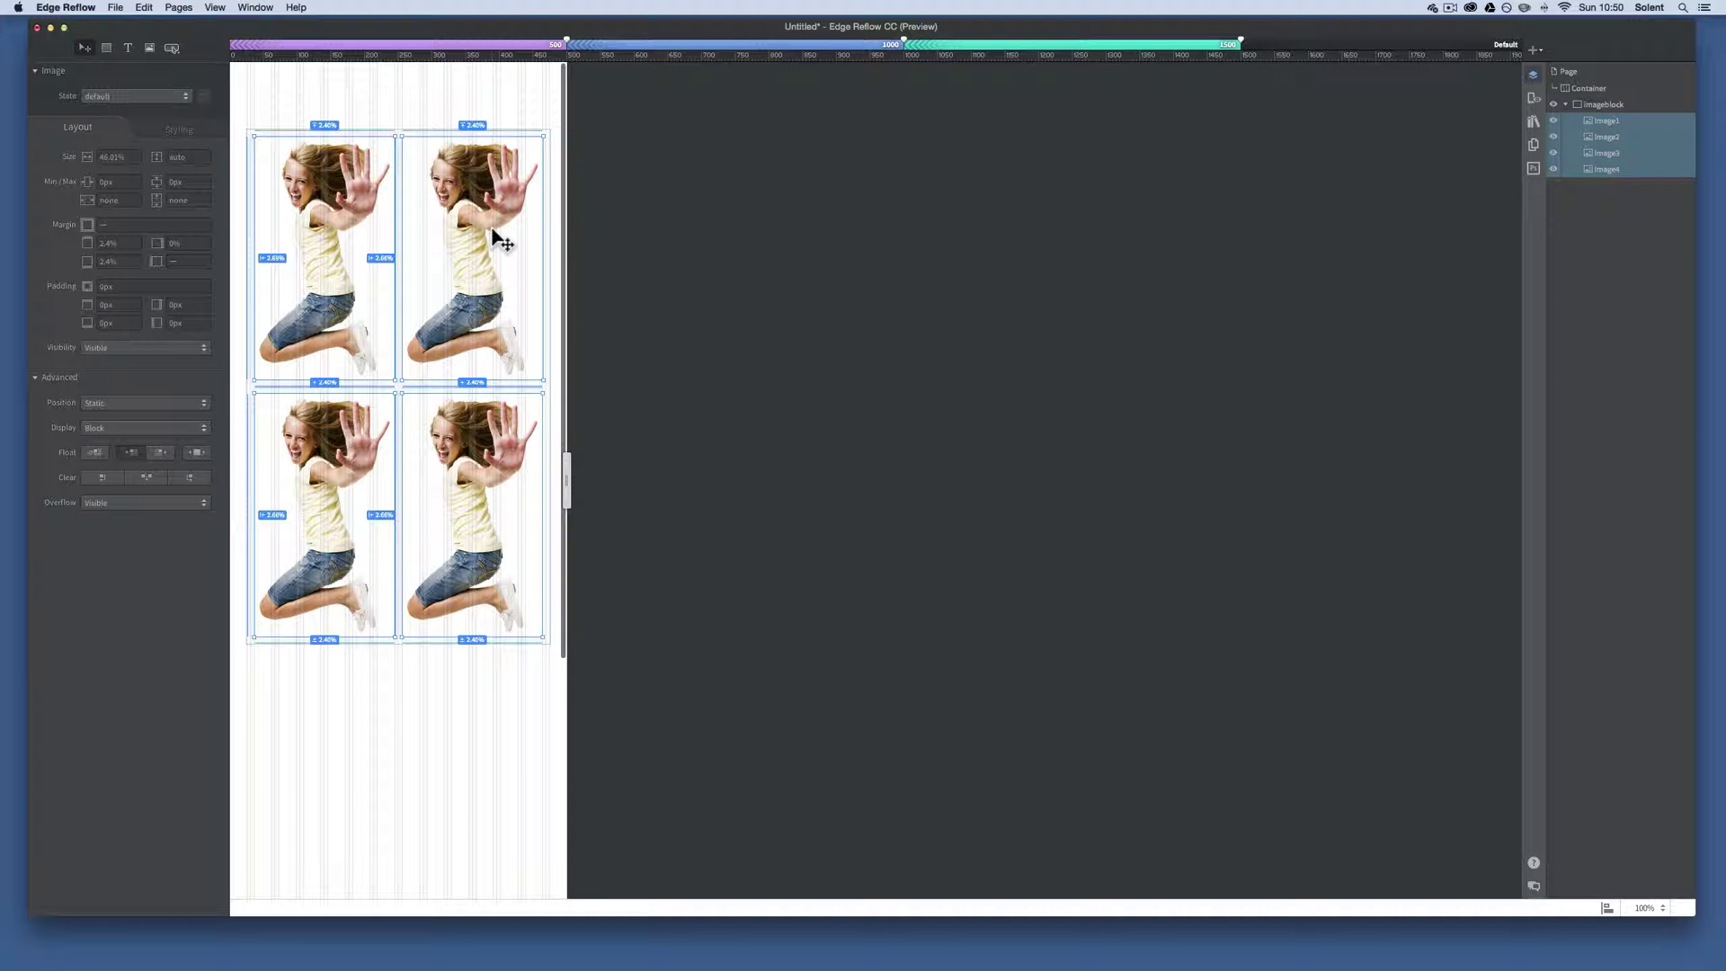
Switch to the Calculator, clear the paper tape and the display, and multiply 2 by 2.66
mouse_move(1153, 944)
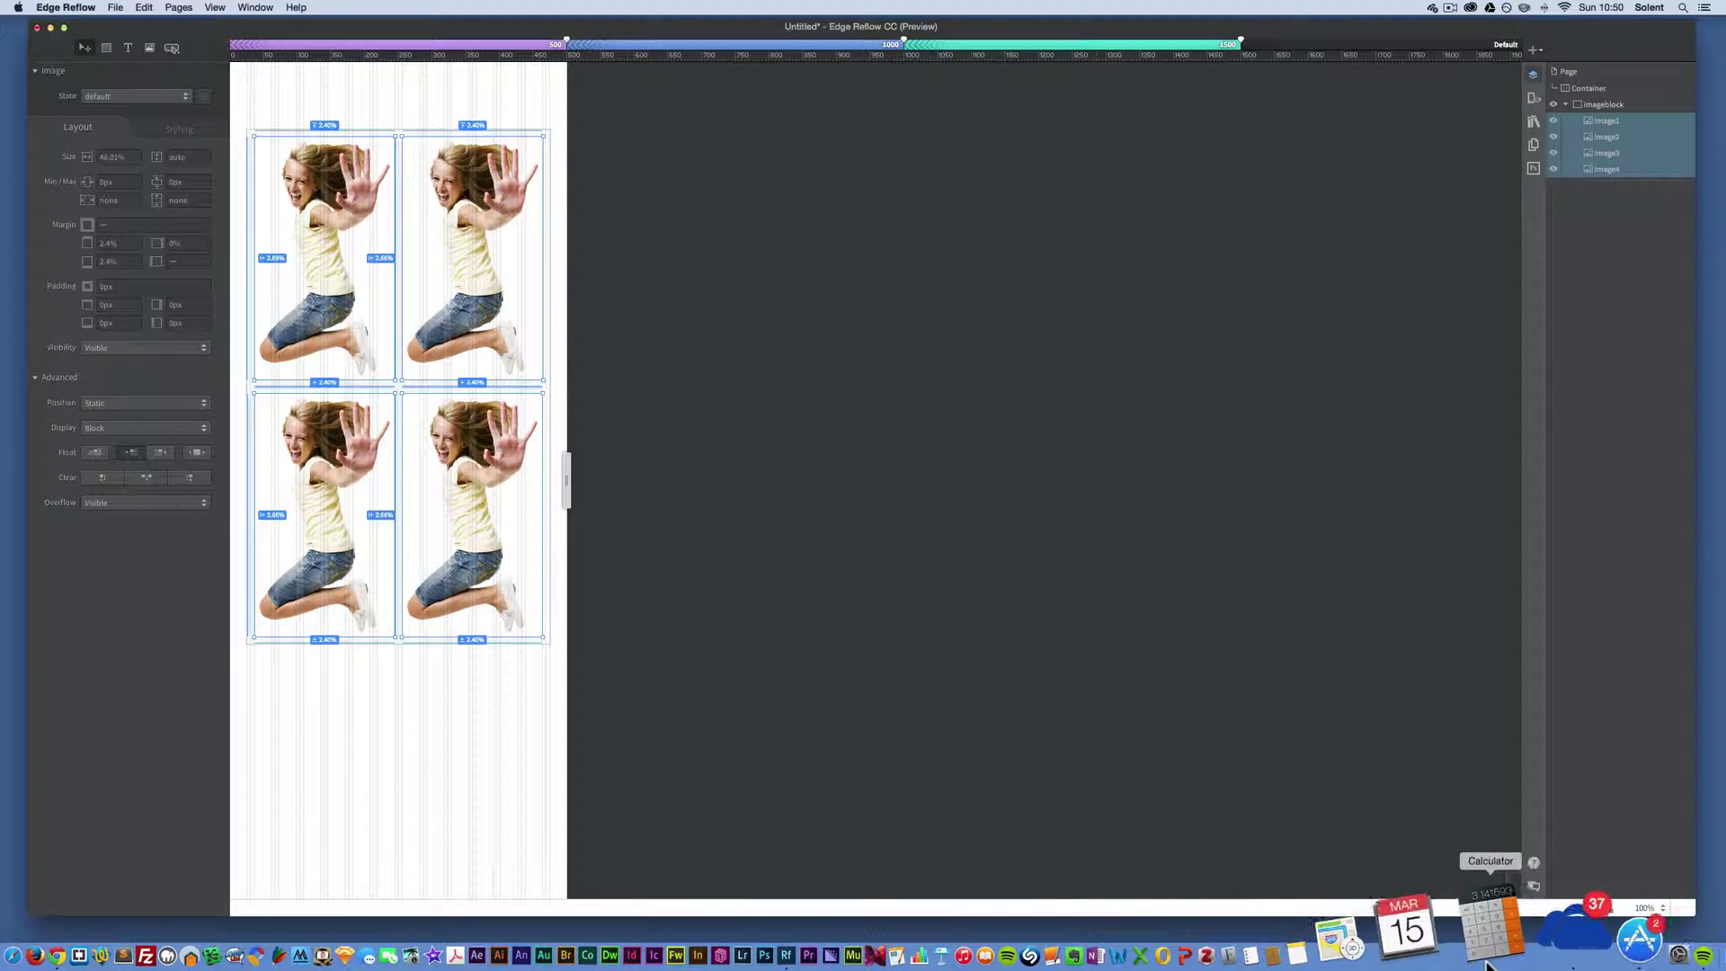
left_click(1486, 962)
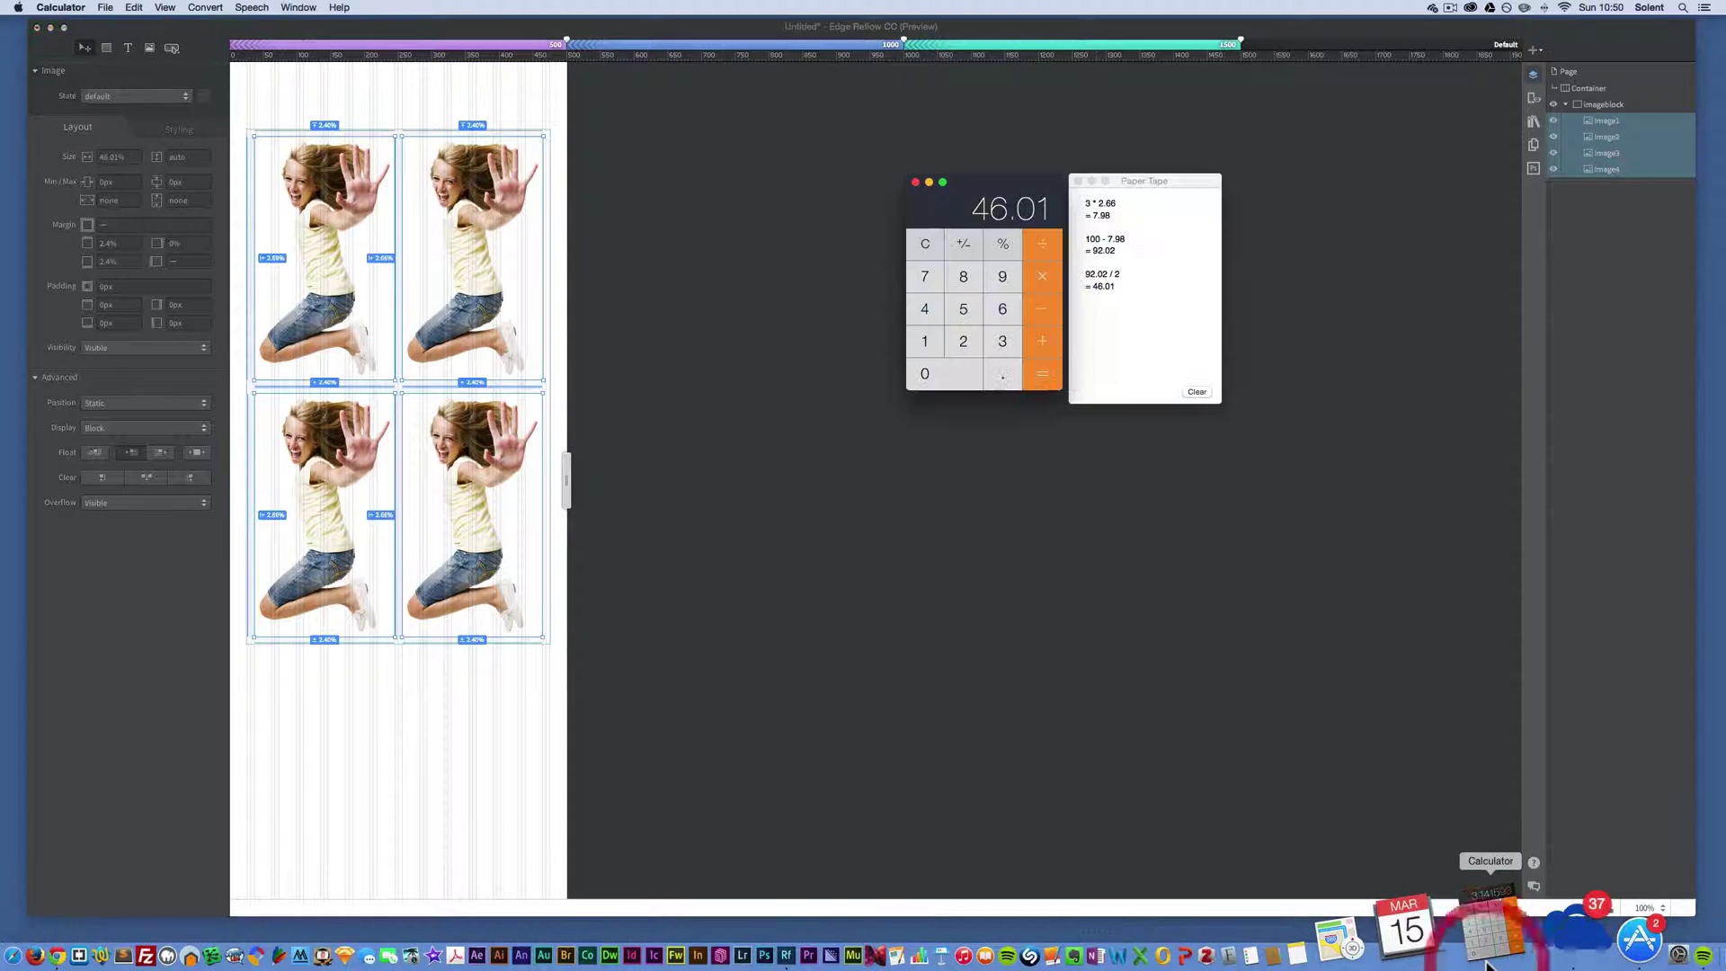
left_click(1196, 392)
left_click(925, 245)
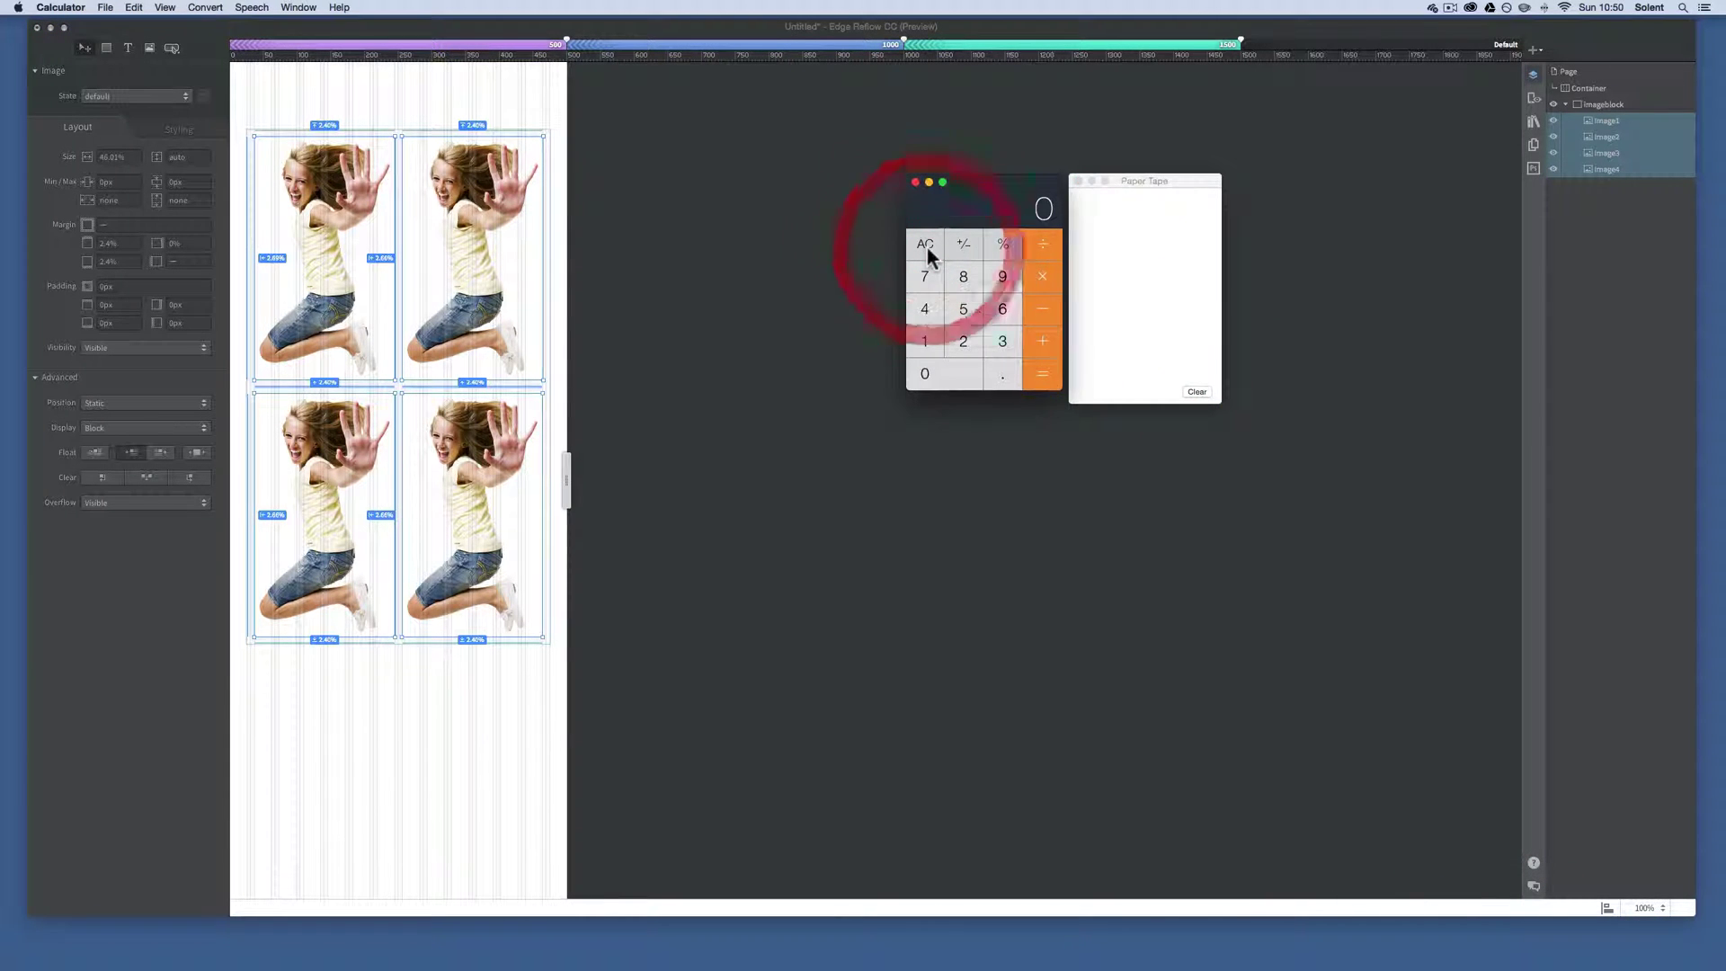
left_click(964, 342)
left_click(1042, 276)
left_click(963, 342)
left_click(1002, 374)
left_click(1002, 309)
left_click(1004, 313)
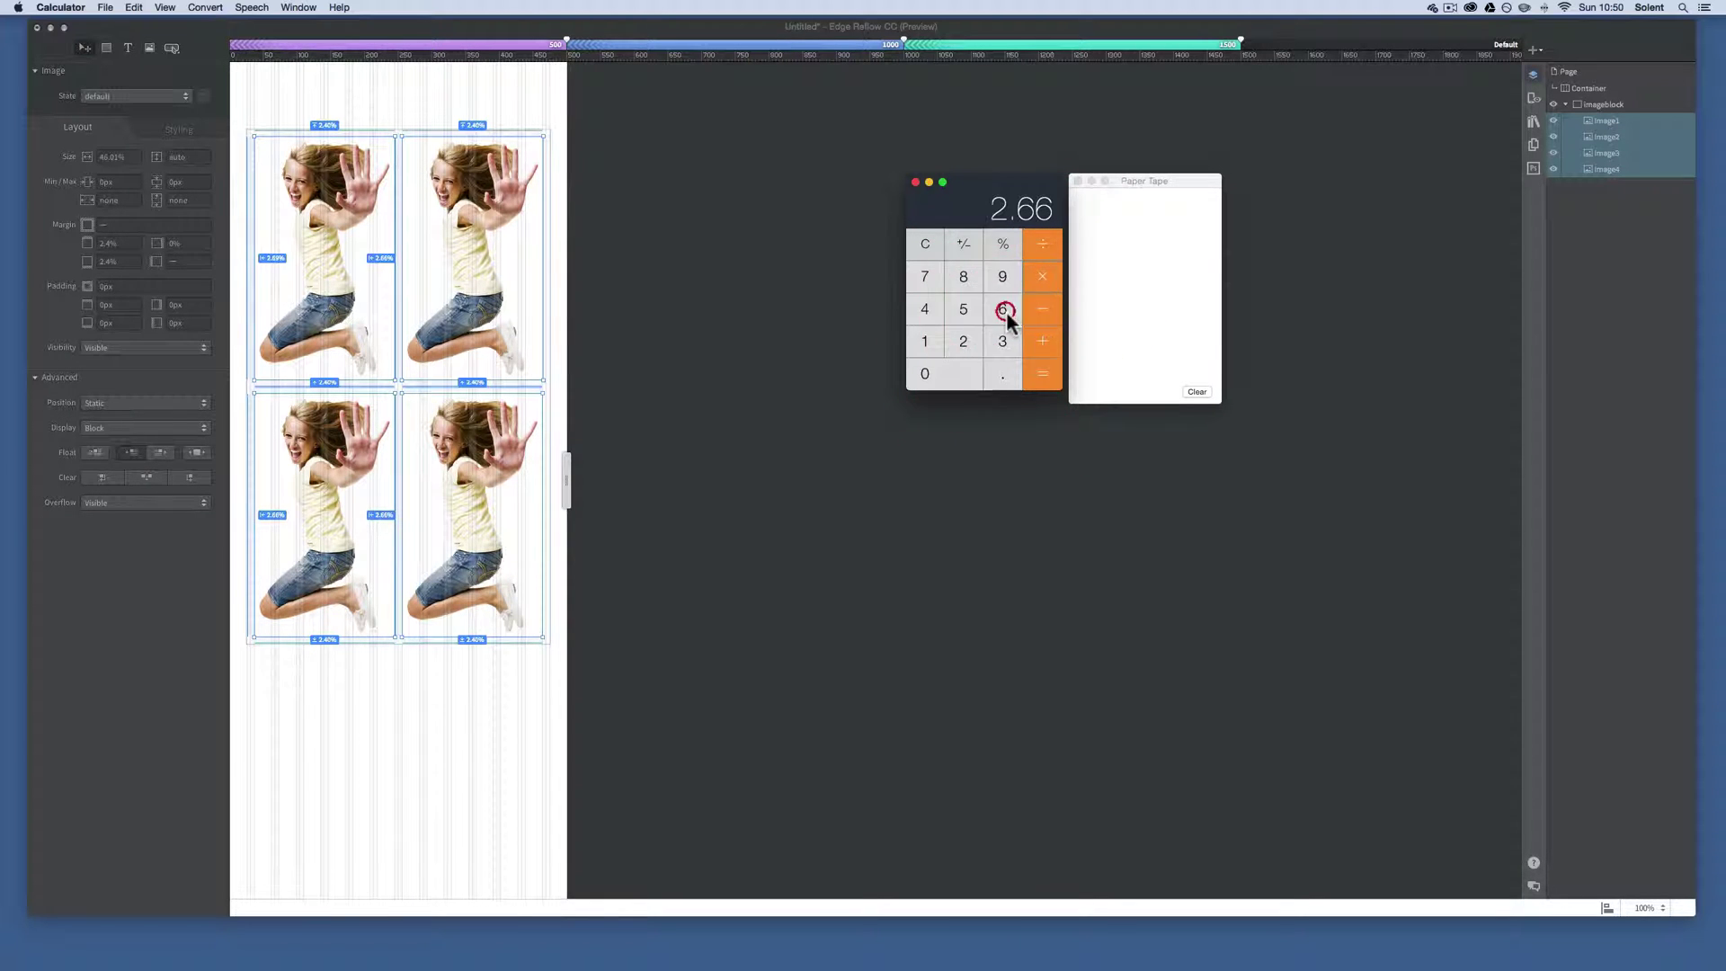
left_click(1041, 375)
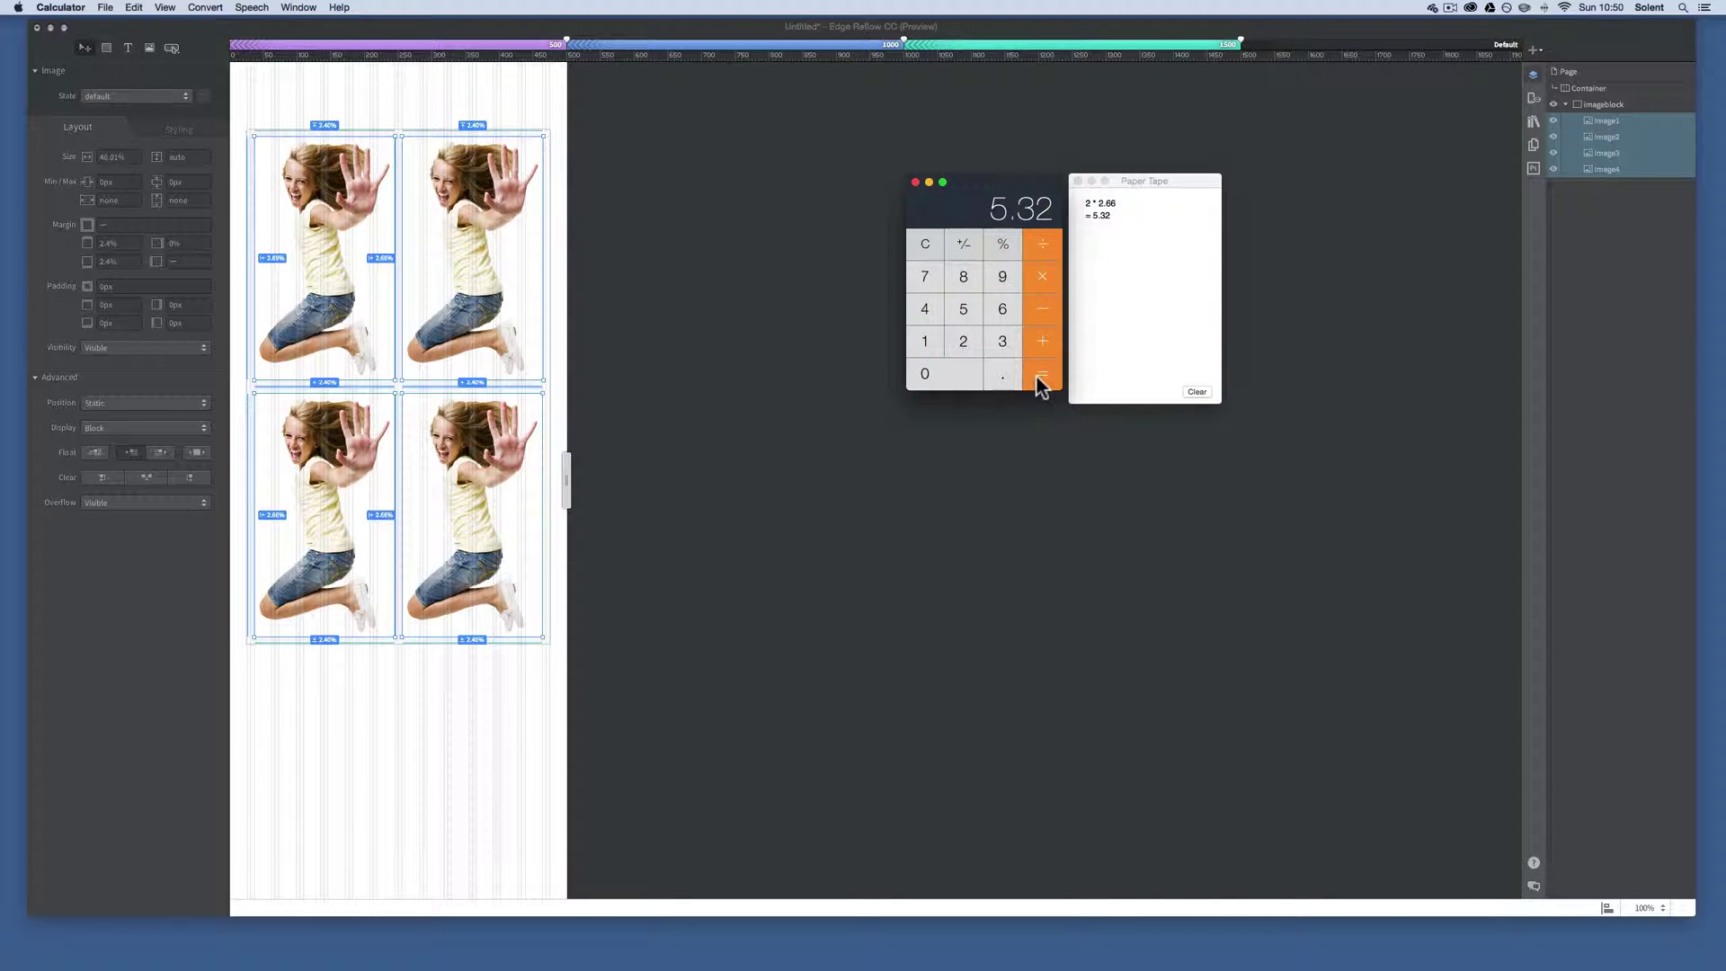
Clear the calculator, subtract 5.32 from 100 and copy the result
left_click(924, 246)
left_click(924, 343)
left_click(942, 372)
left_click(938, 371)
left_click(1038, 309)
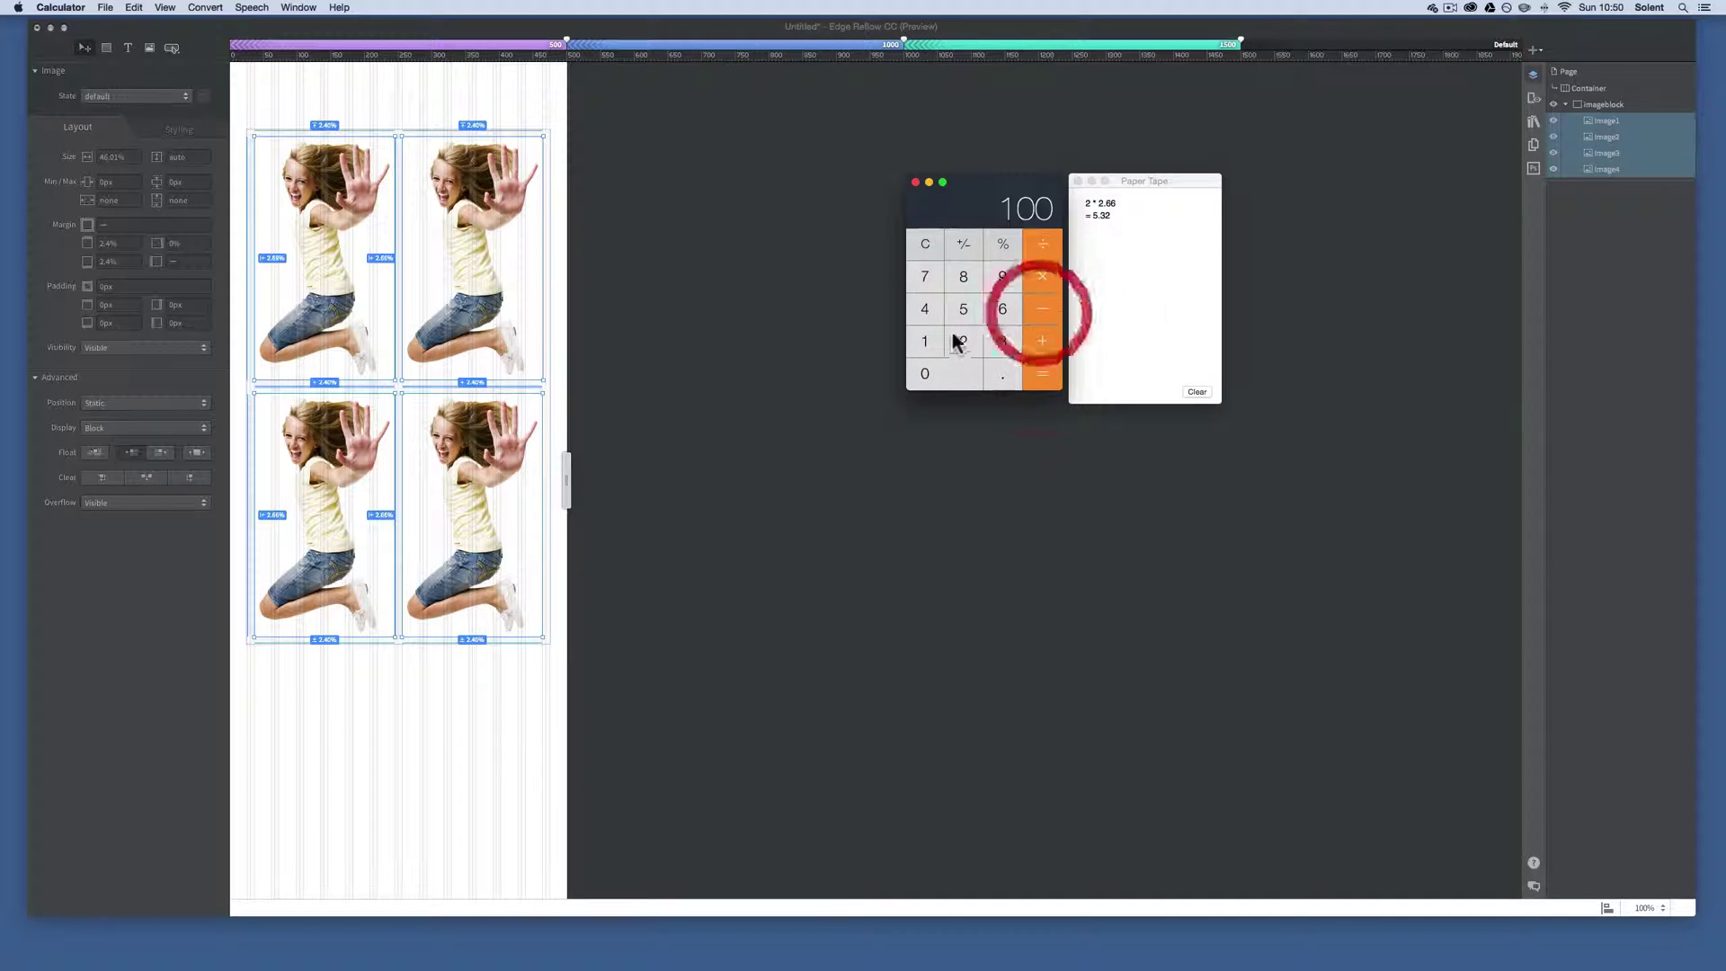
left_click(962, 308)
left_click(1002, 373)
left_click(1001, 340)
left_click(960, 341)
left_click(1038, 376)
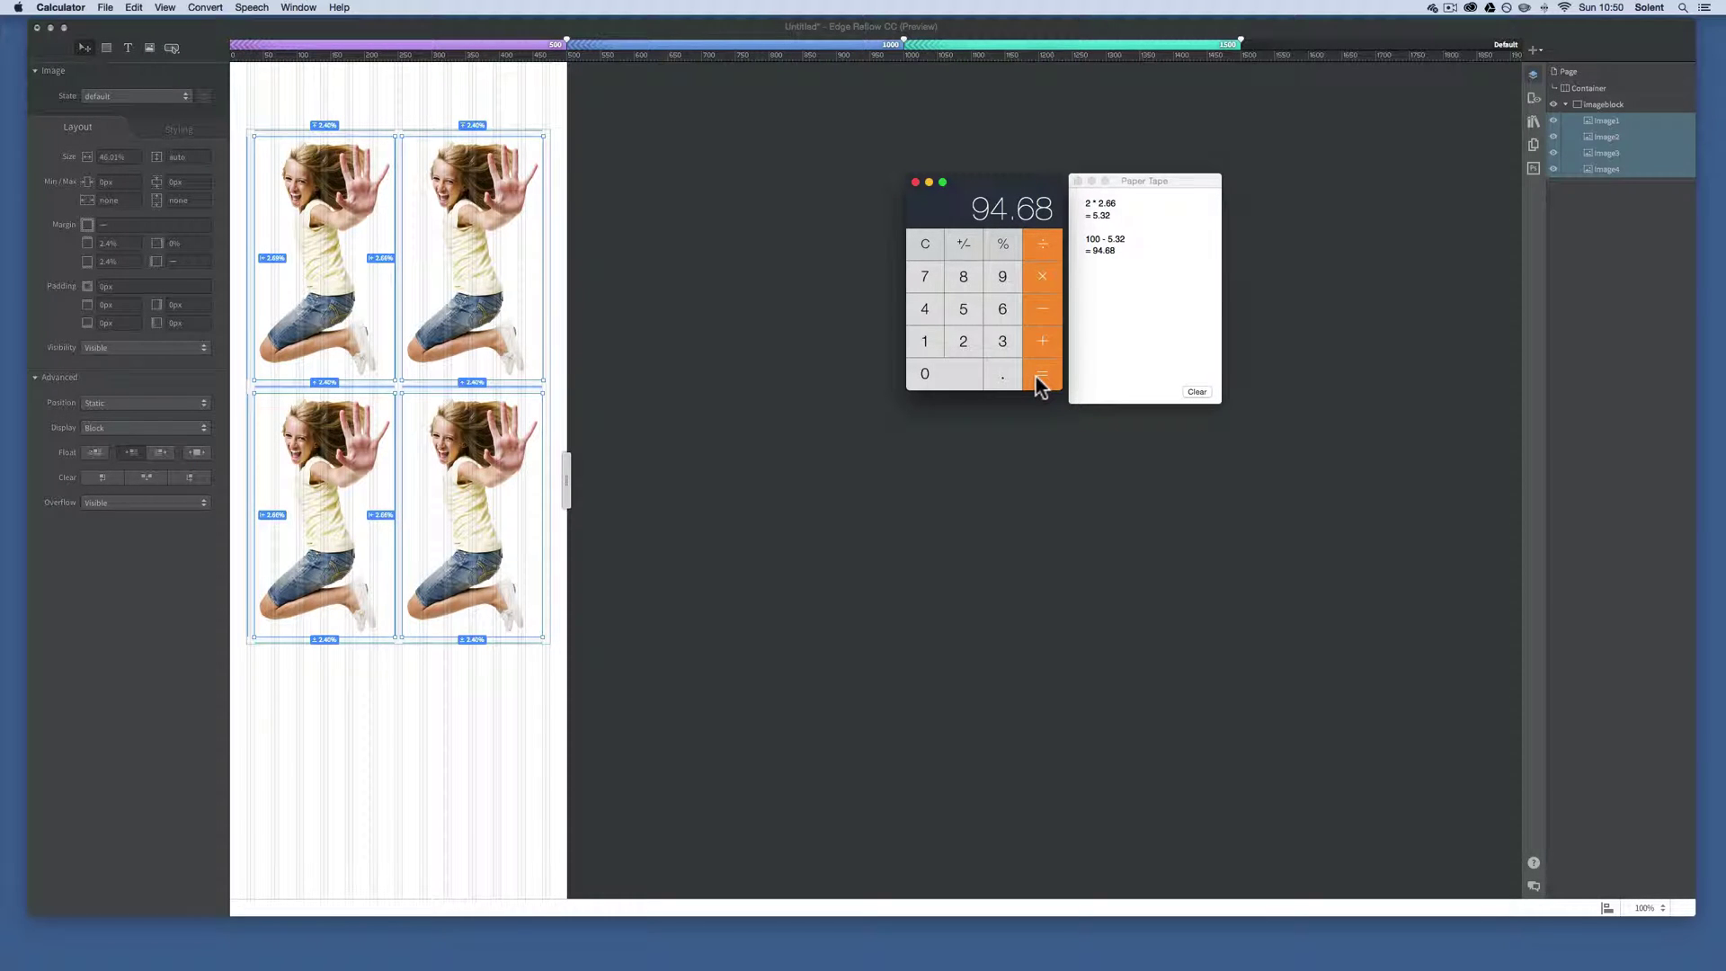
left_click(134, 7)
left_click(142, 63)
left_click_drag(142, 61, 147, 81)
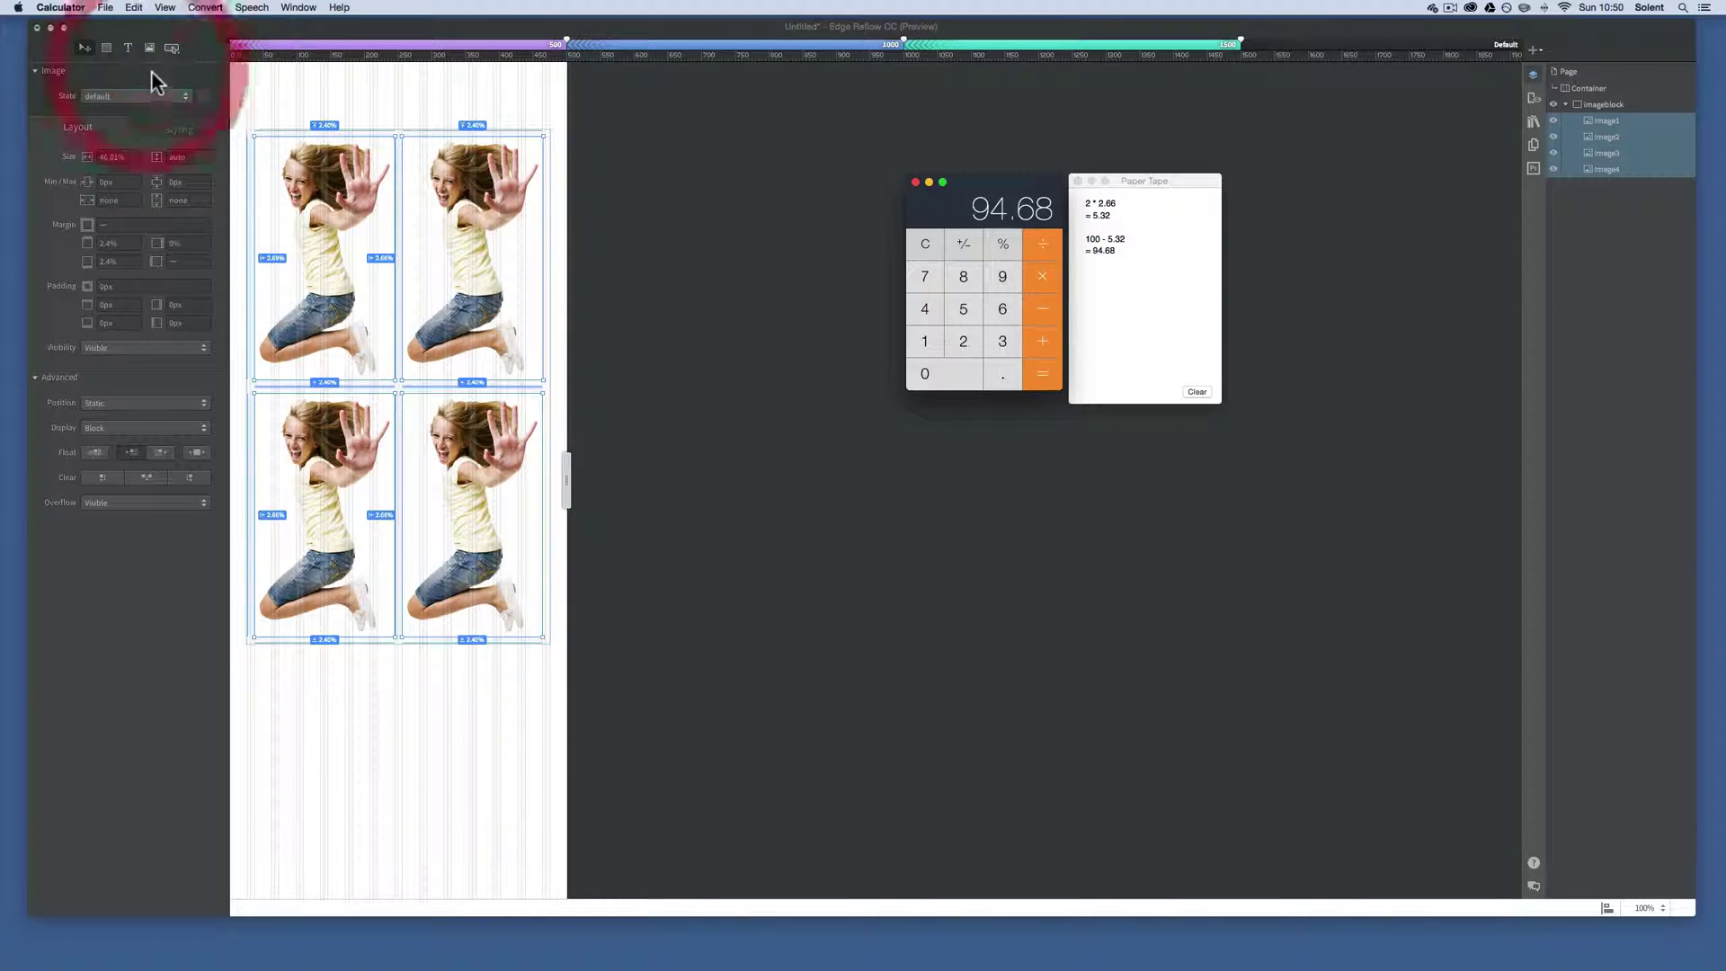
Switch back to Edge Reflow, set the four images' width to 94.68% at the 500 px breakpoint and deselect them
left_click(110, 155)
double_click(99, 156)
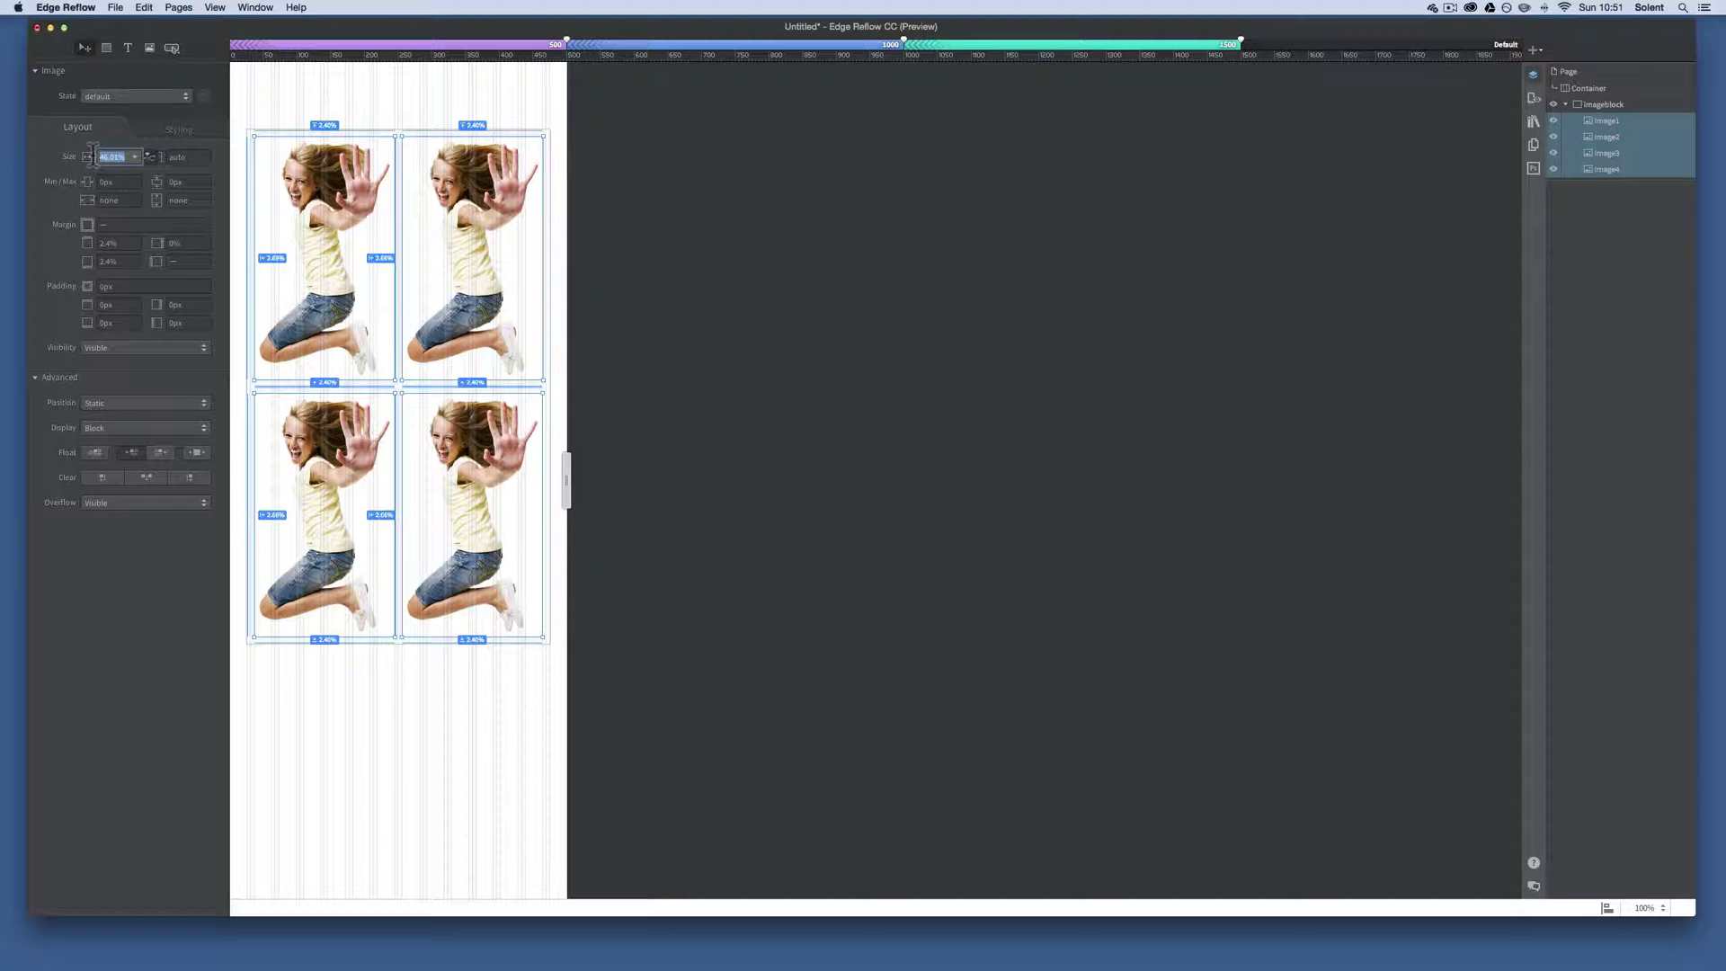
key("super+v")
type("%")
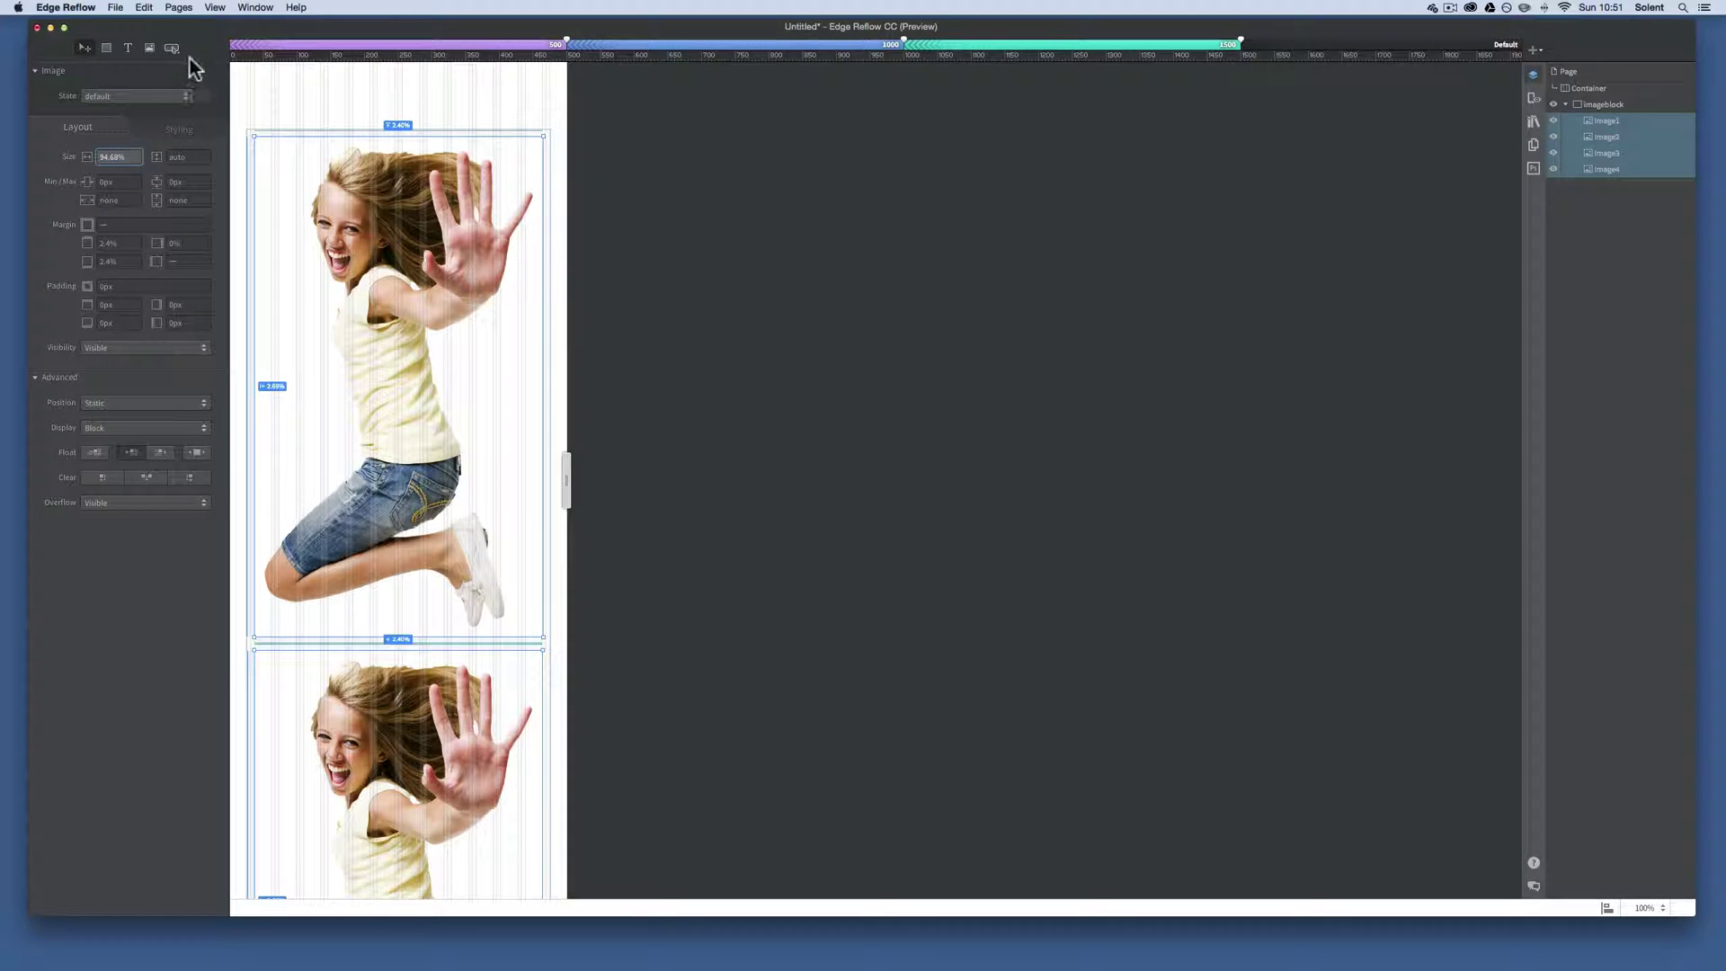
left_click(251, 84)
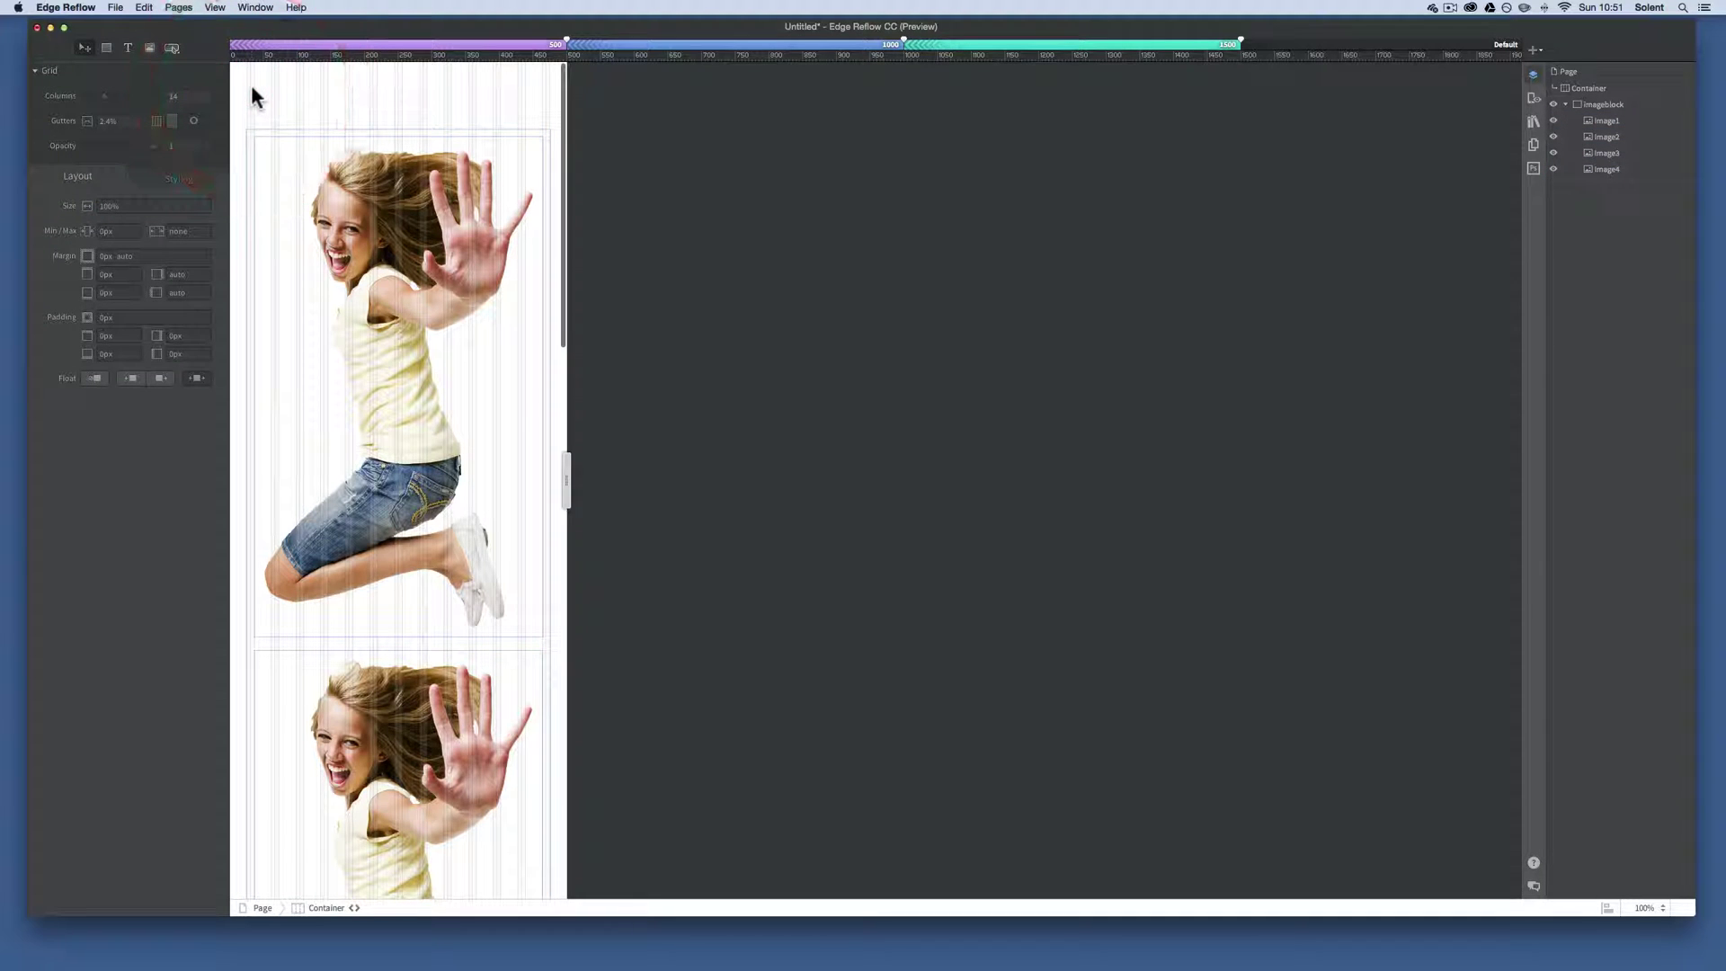
Examine the layouts at the 500, 1000 and 1500 px breakpoints, checking the first image's width in each
left_click(713, 41)
left_click(504, 47)
left_click(603, 42)
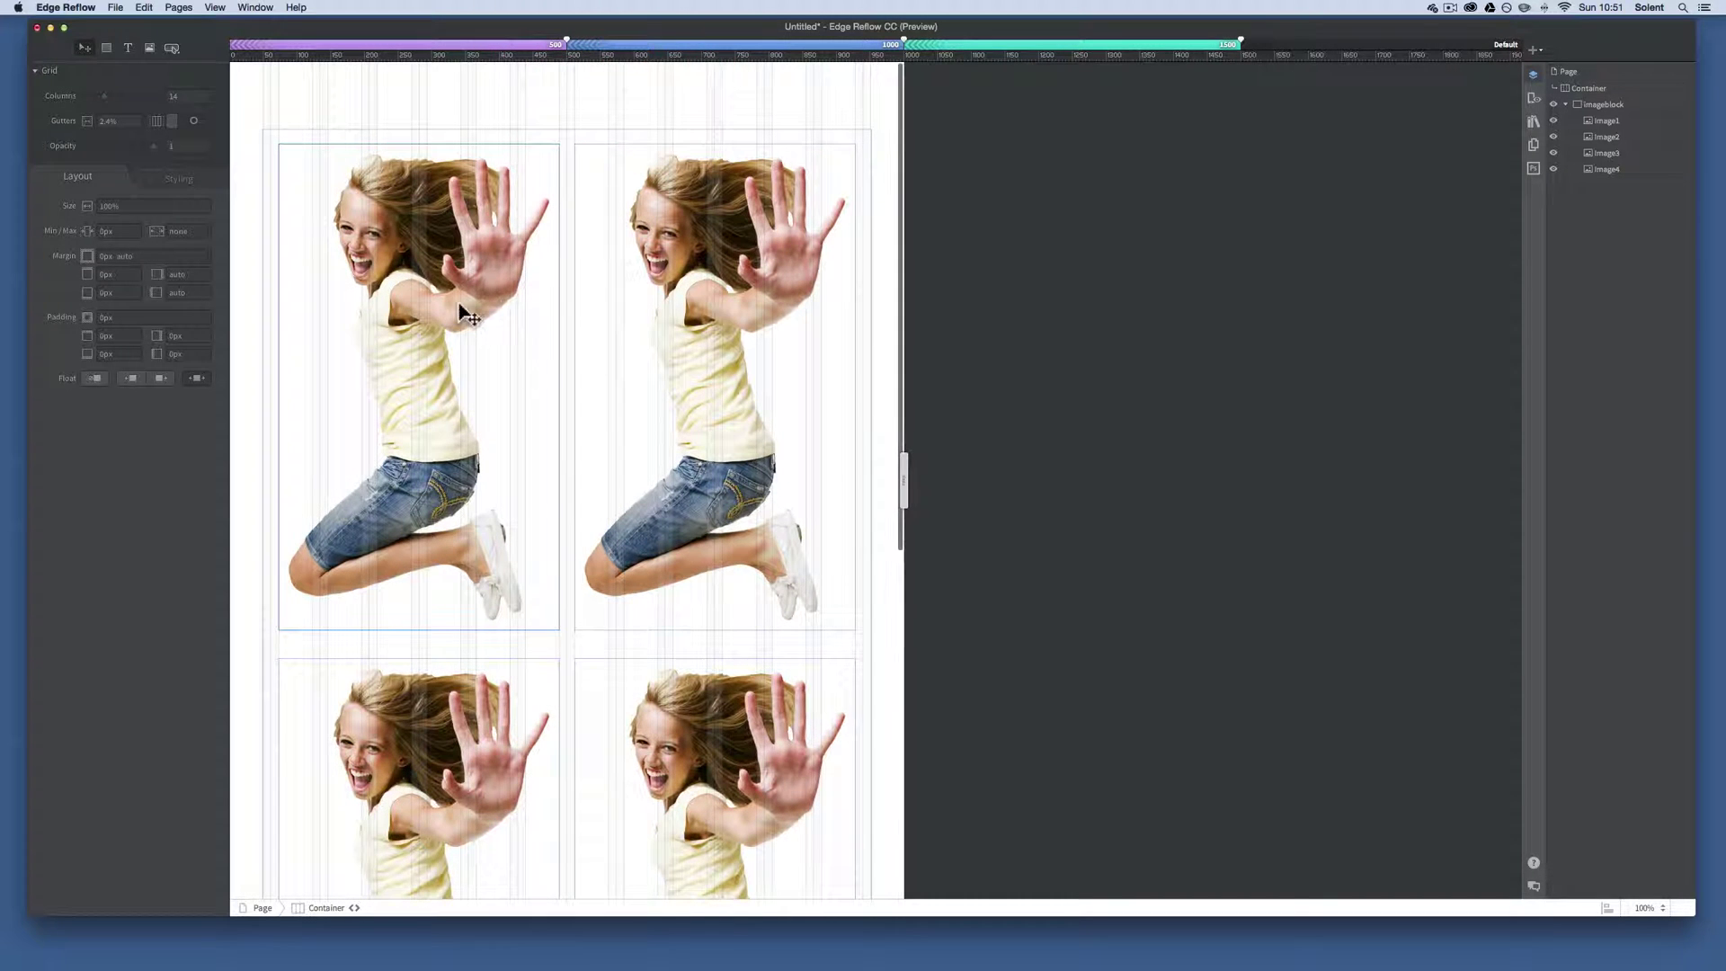
left_click(457, 301)
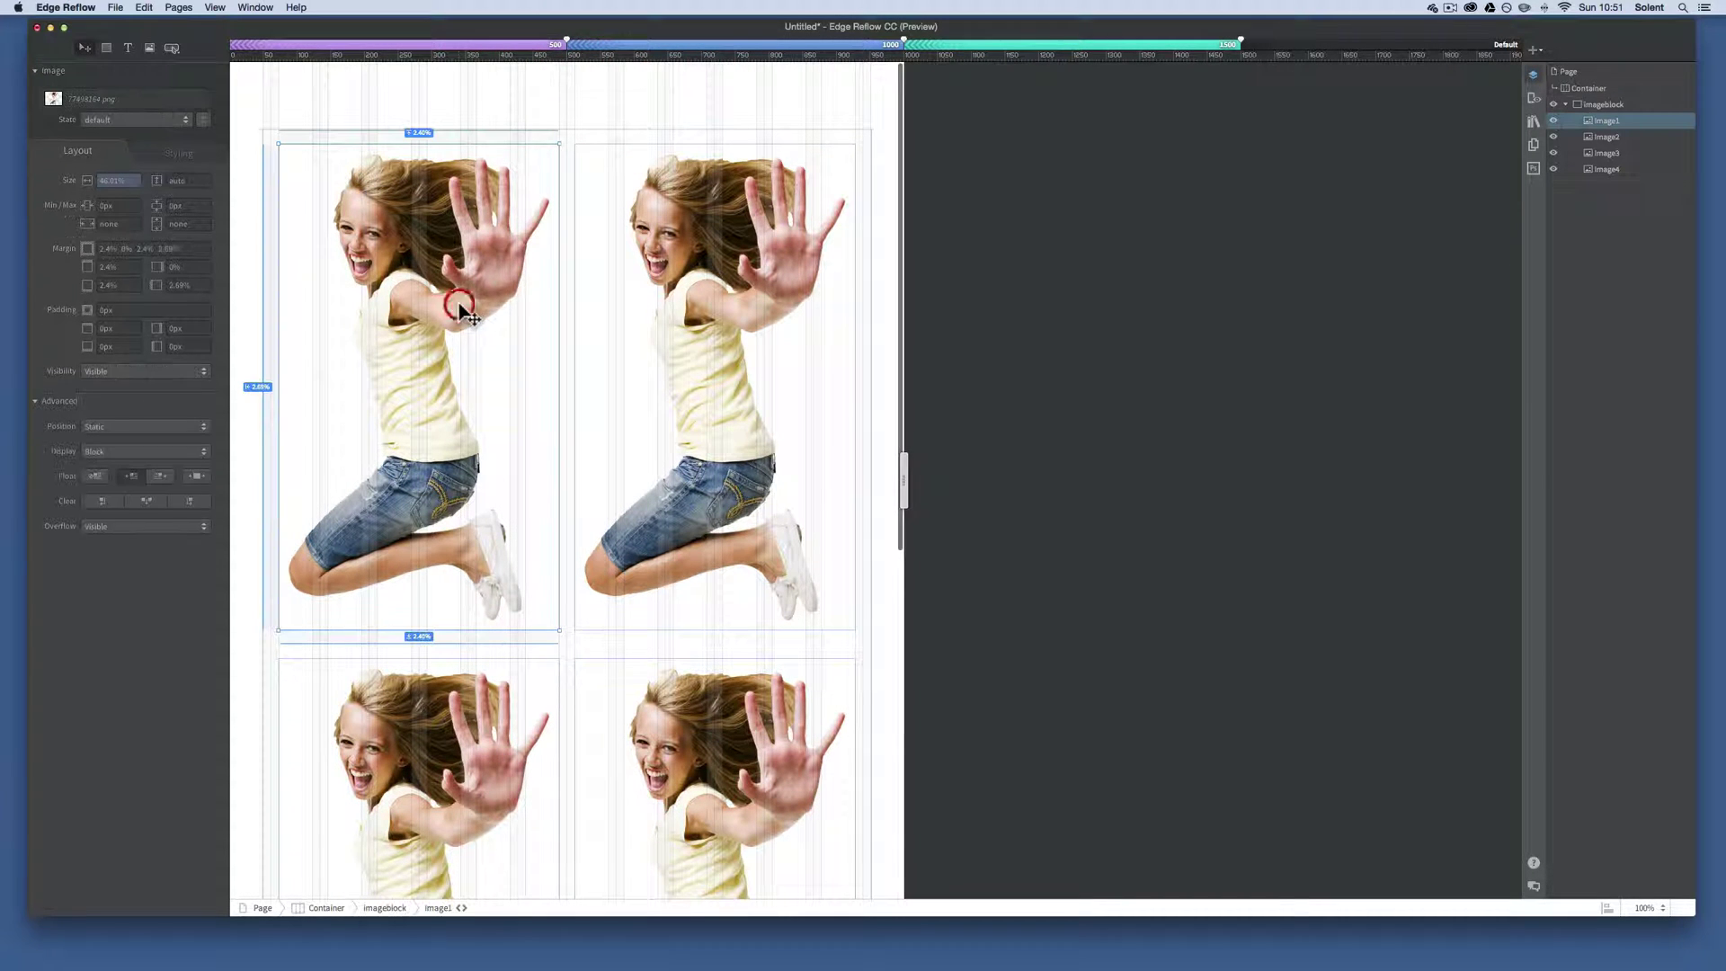
left_click(497, 44)
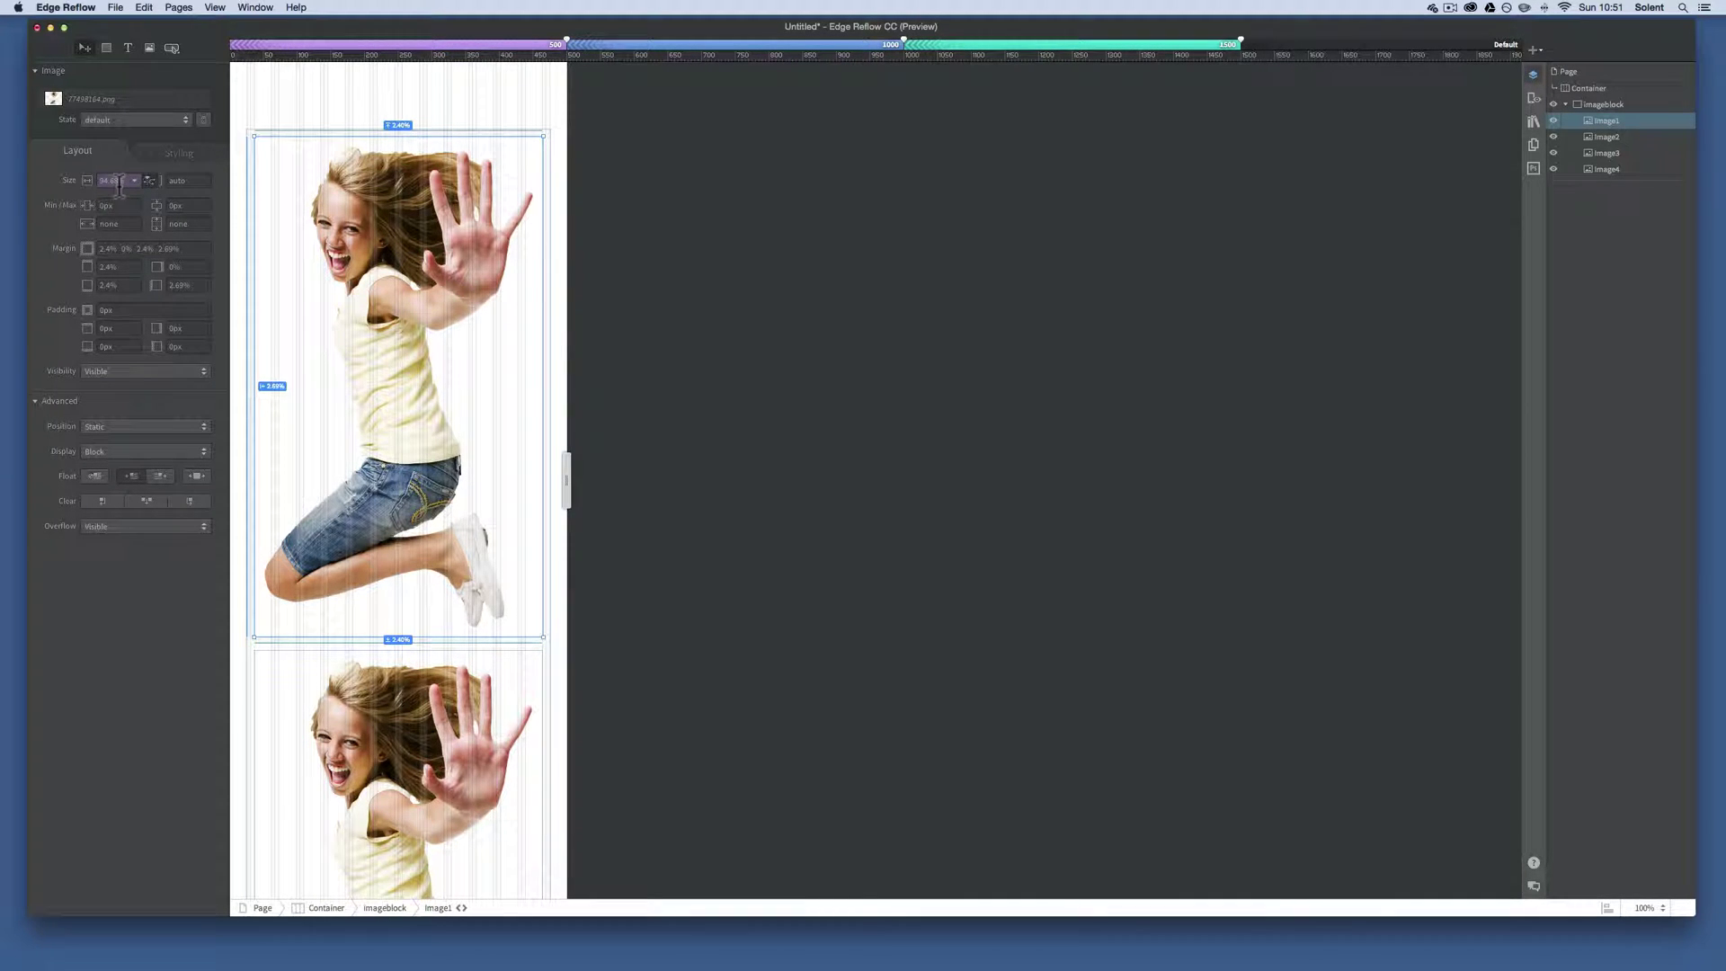
left_click(721, 45)
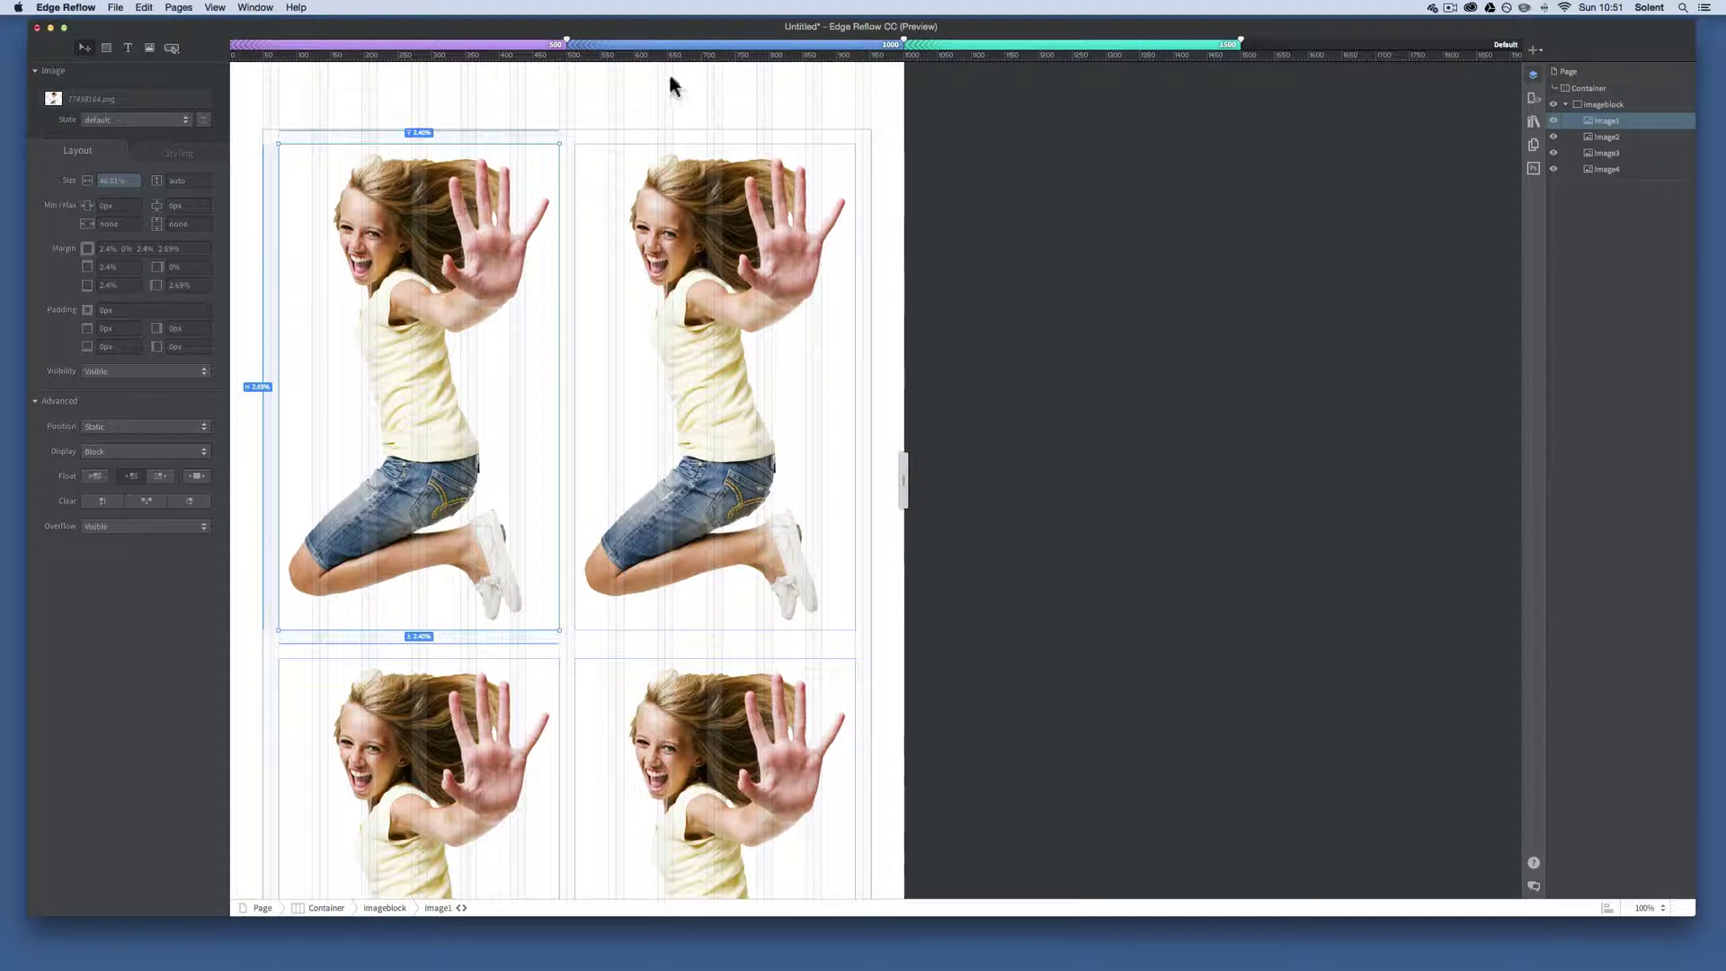
left_click(999, 47)
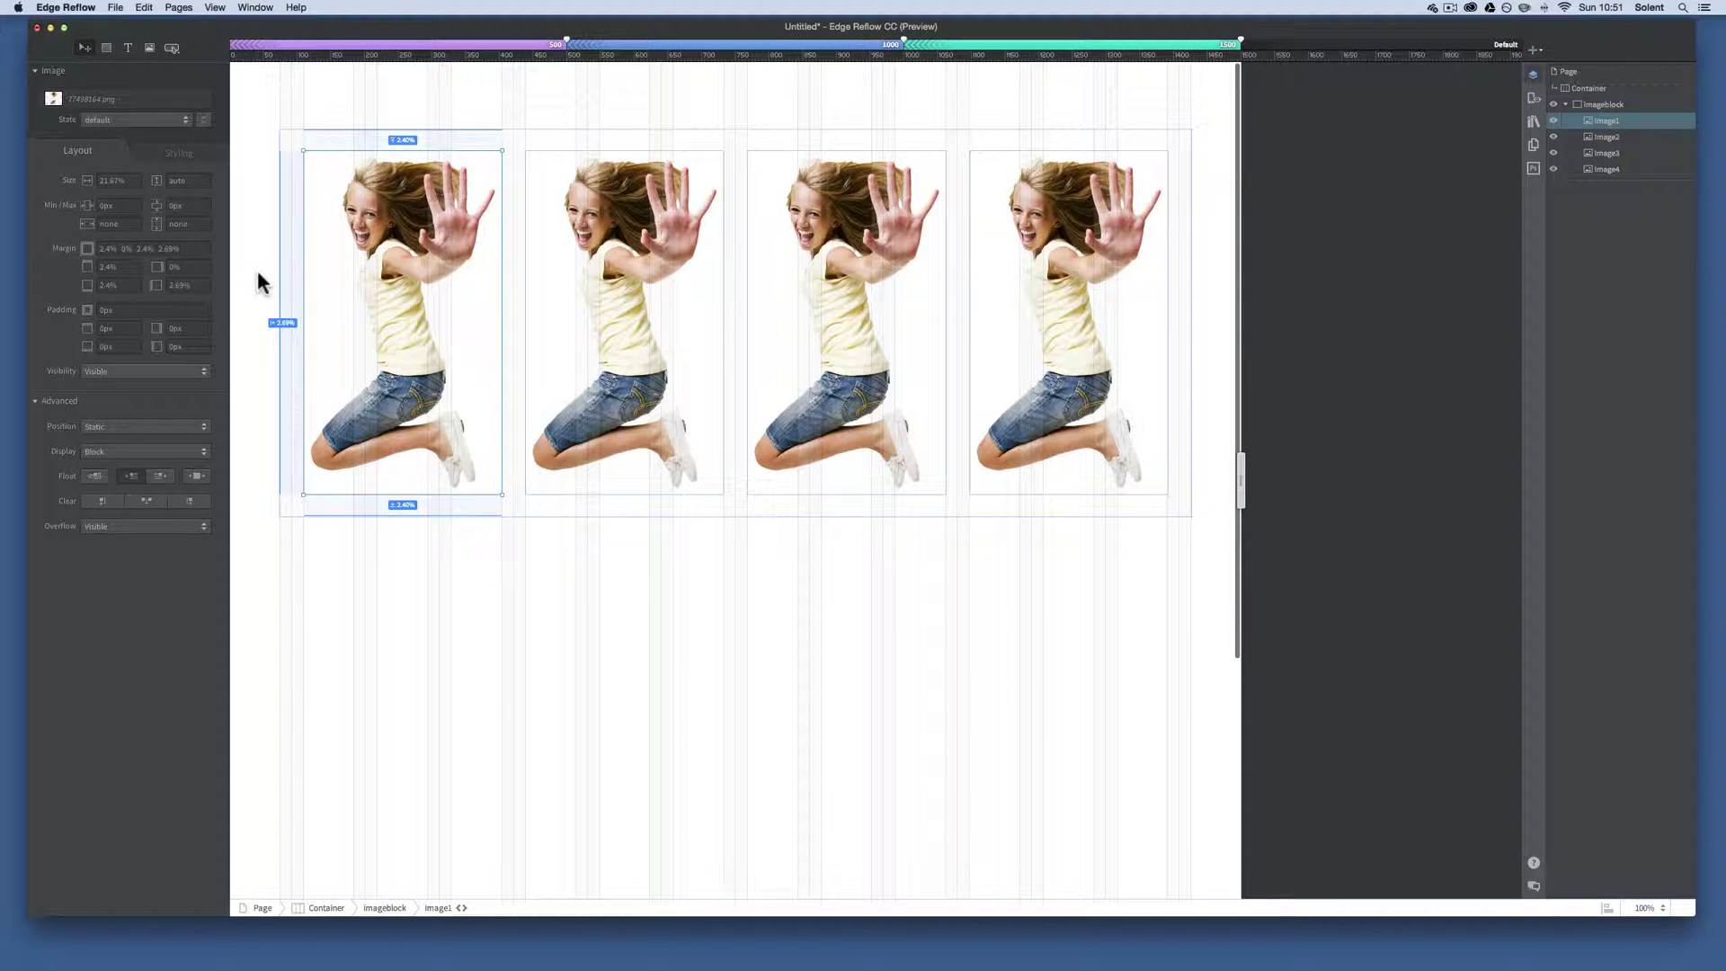
Preview the default layout without the interface, narrowing the page to about 1000 px and widening it again to check the images' reflow
left_click(1269, 47)
key("Tab")
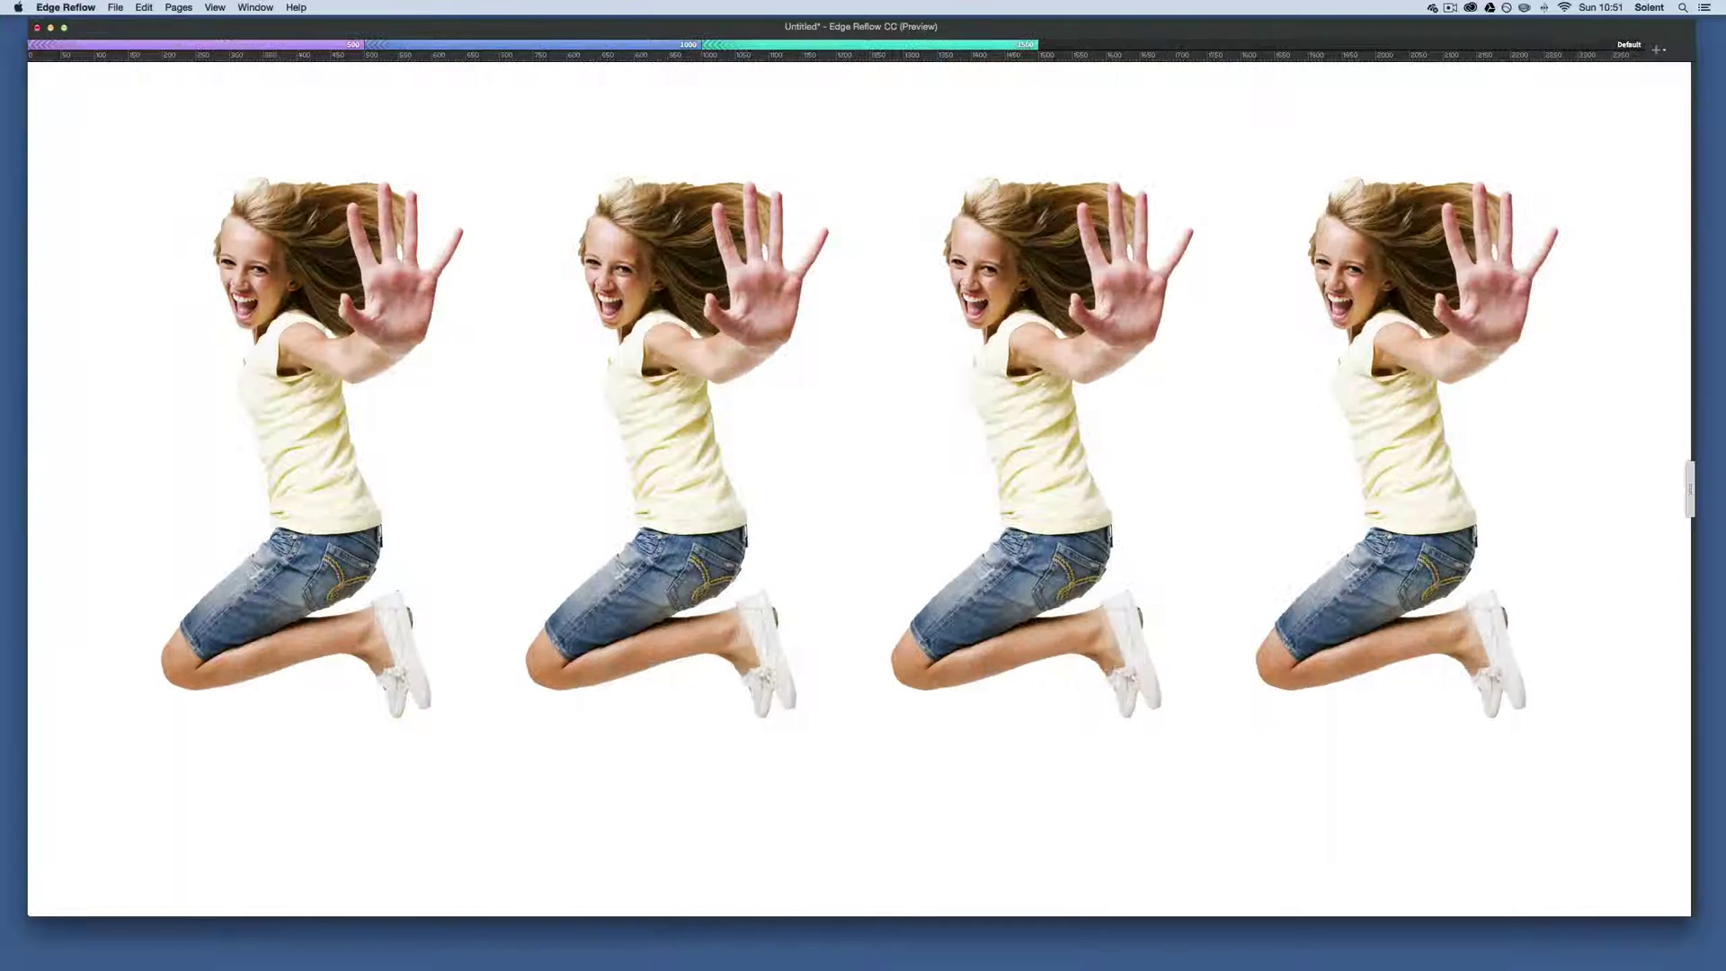
left_click_drag(1688, 493, 696, 437)
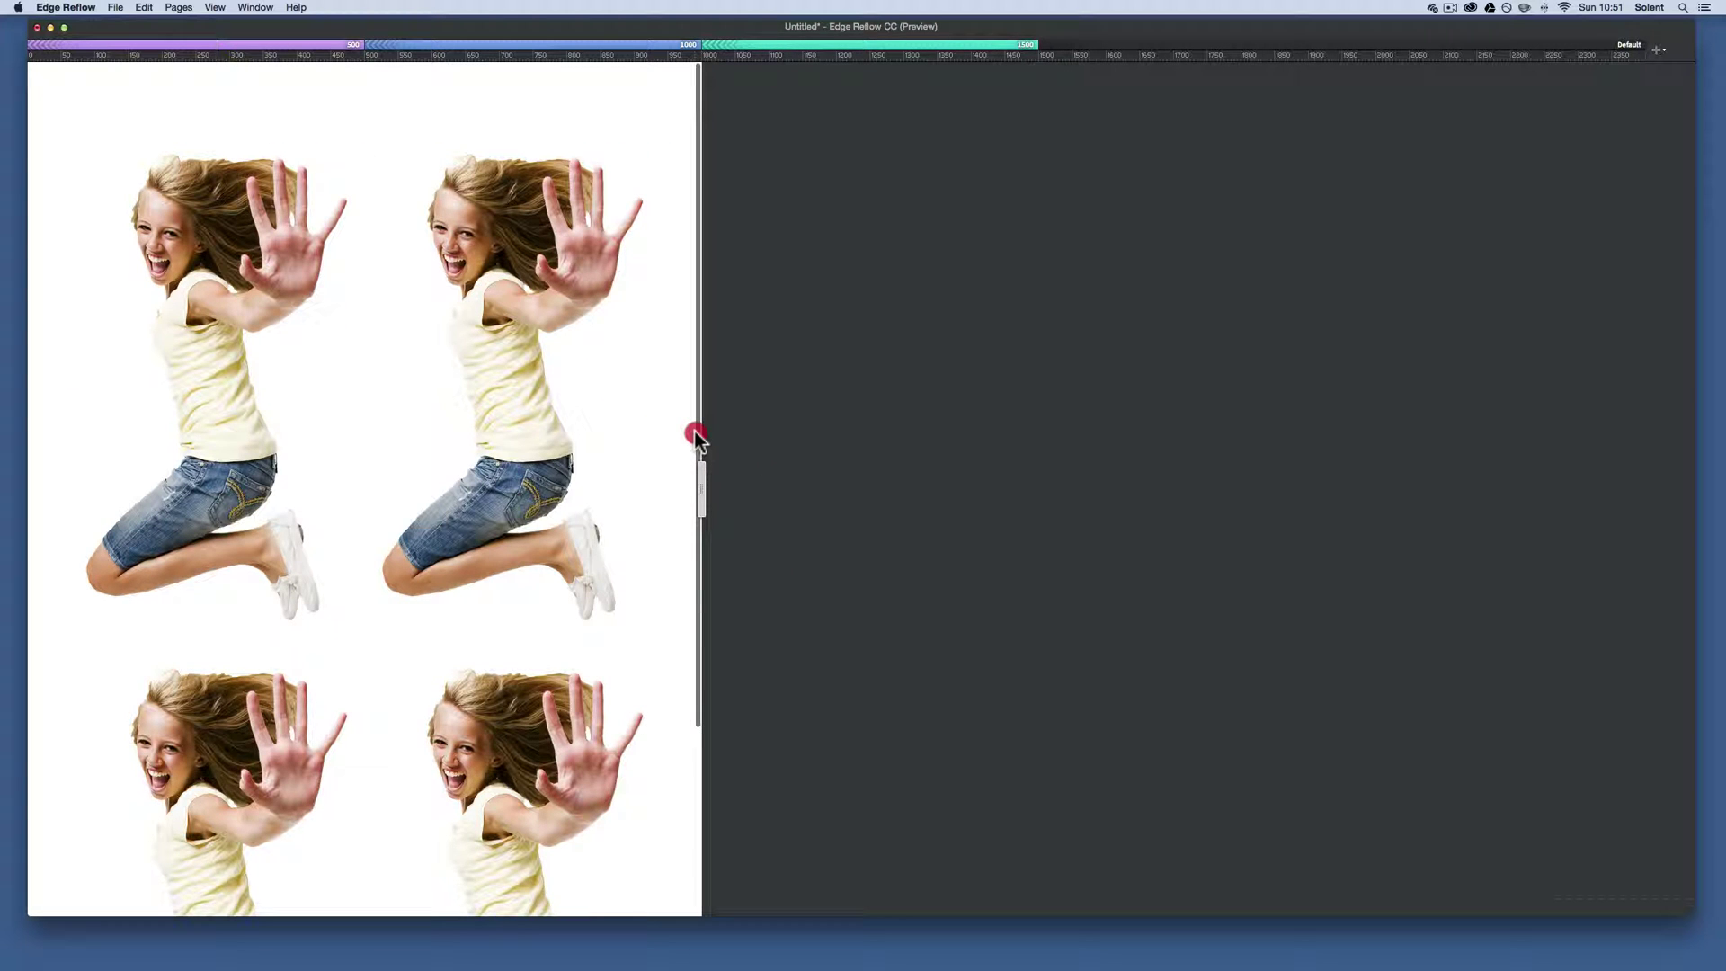
left_click_drag(697, 437, 1607, 609)
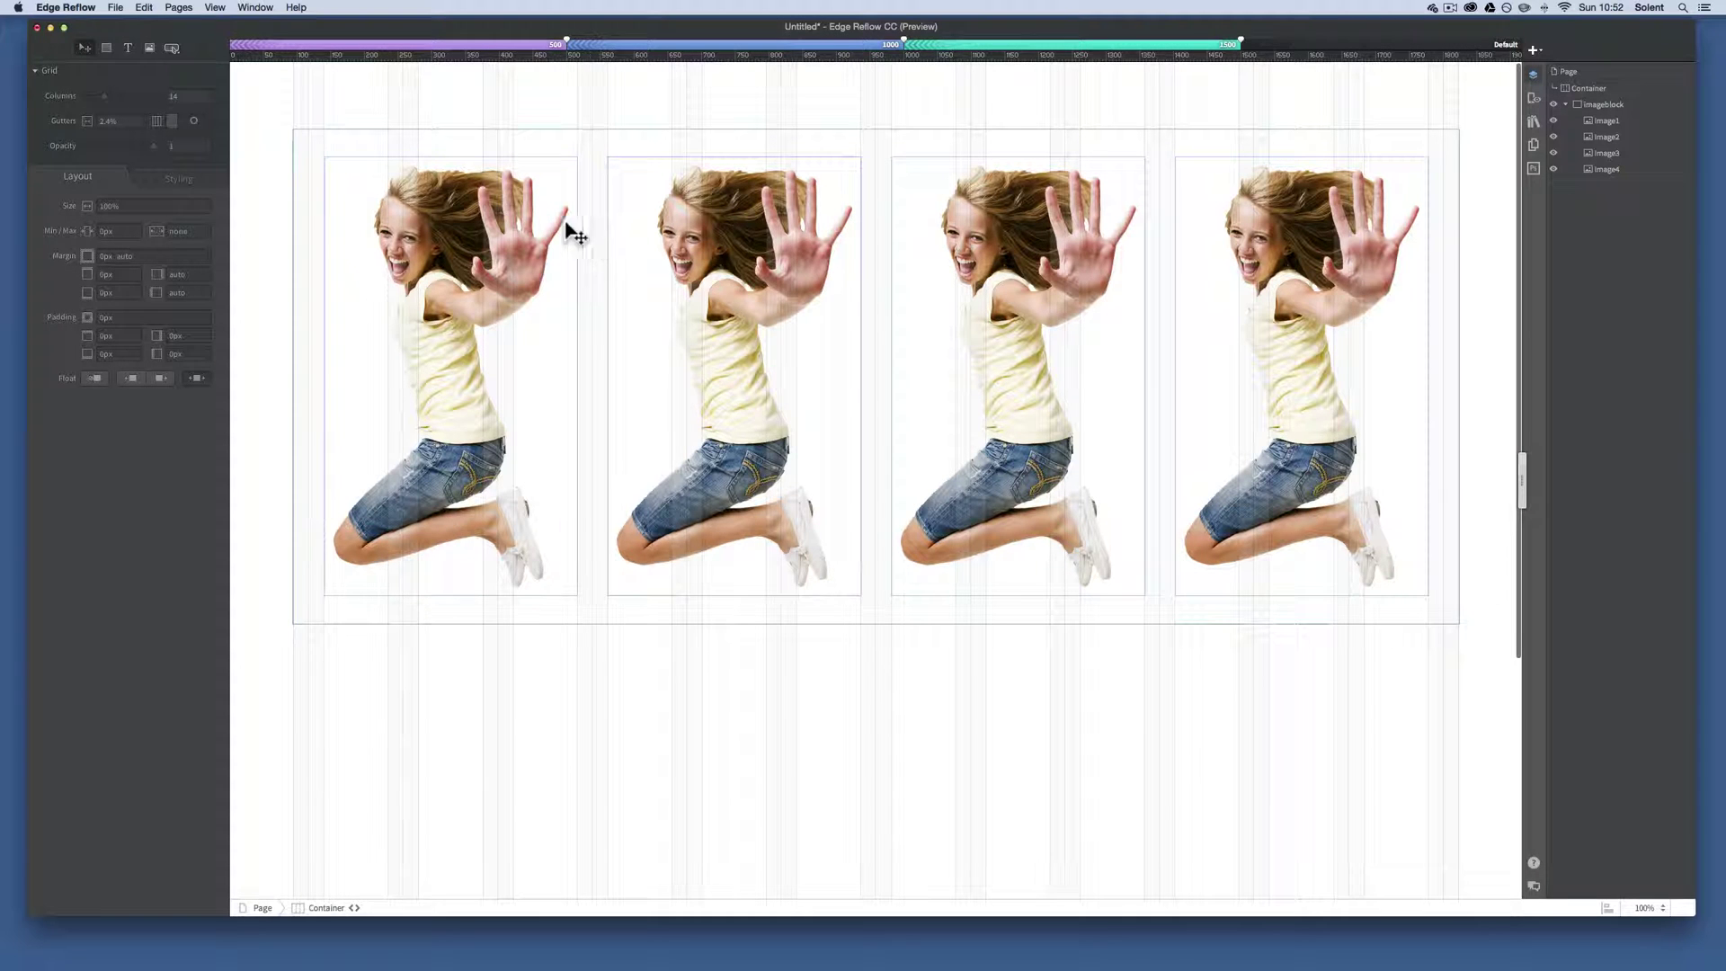
Set the top margin of the imageblock box to 200px
left_click(395, 121)
left_click(395, 126)
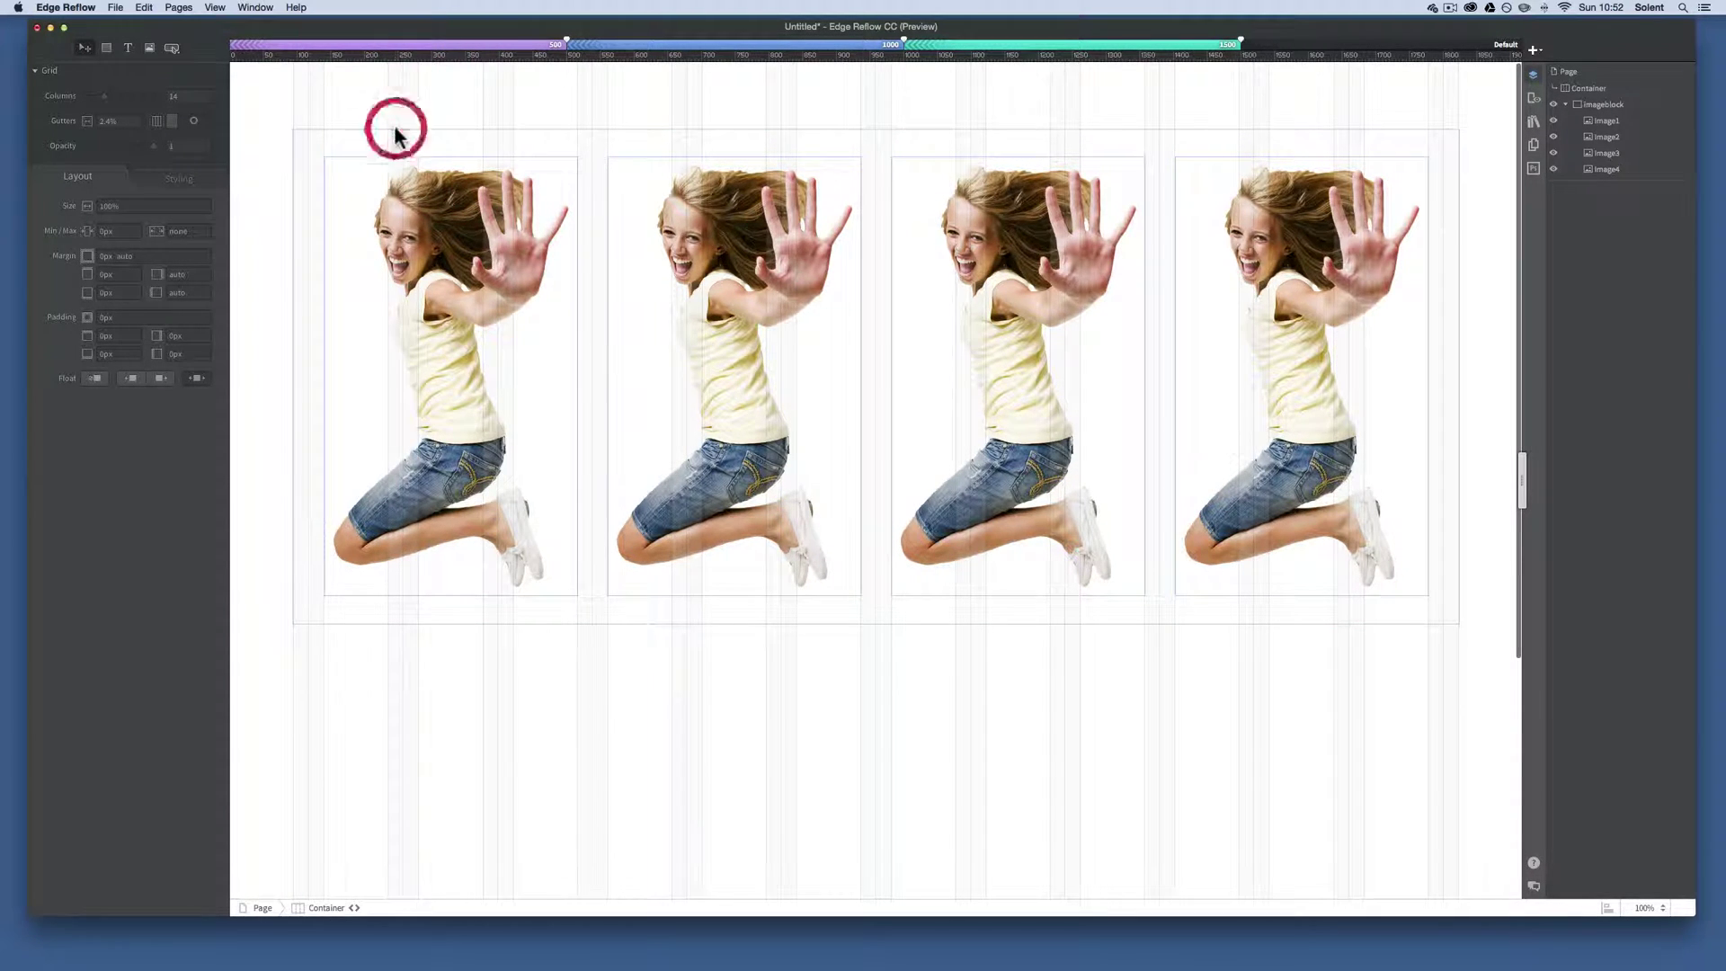
left_click(327, 133)
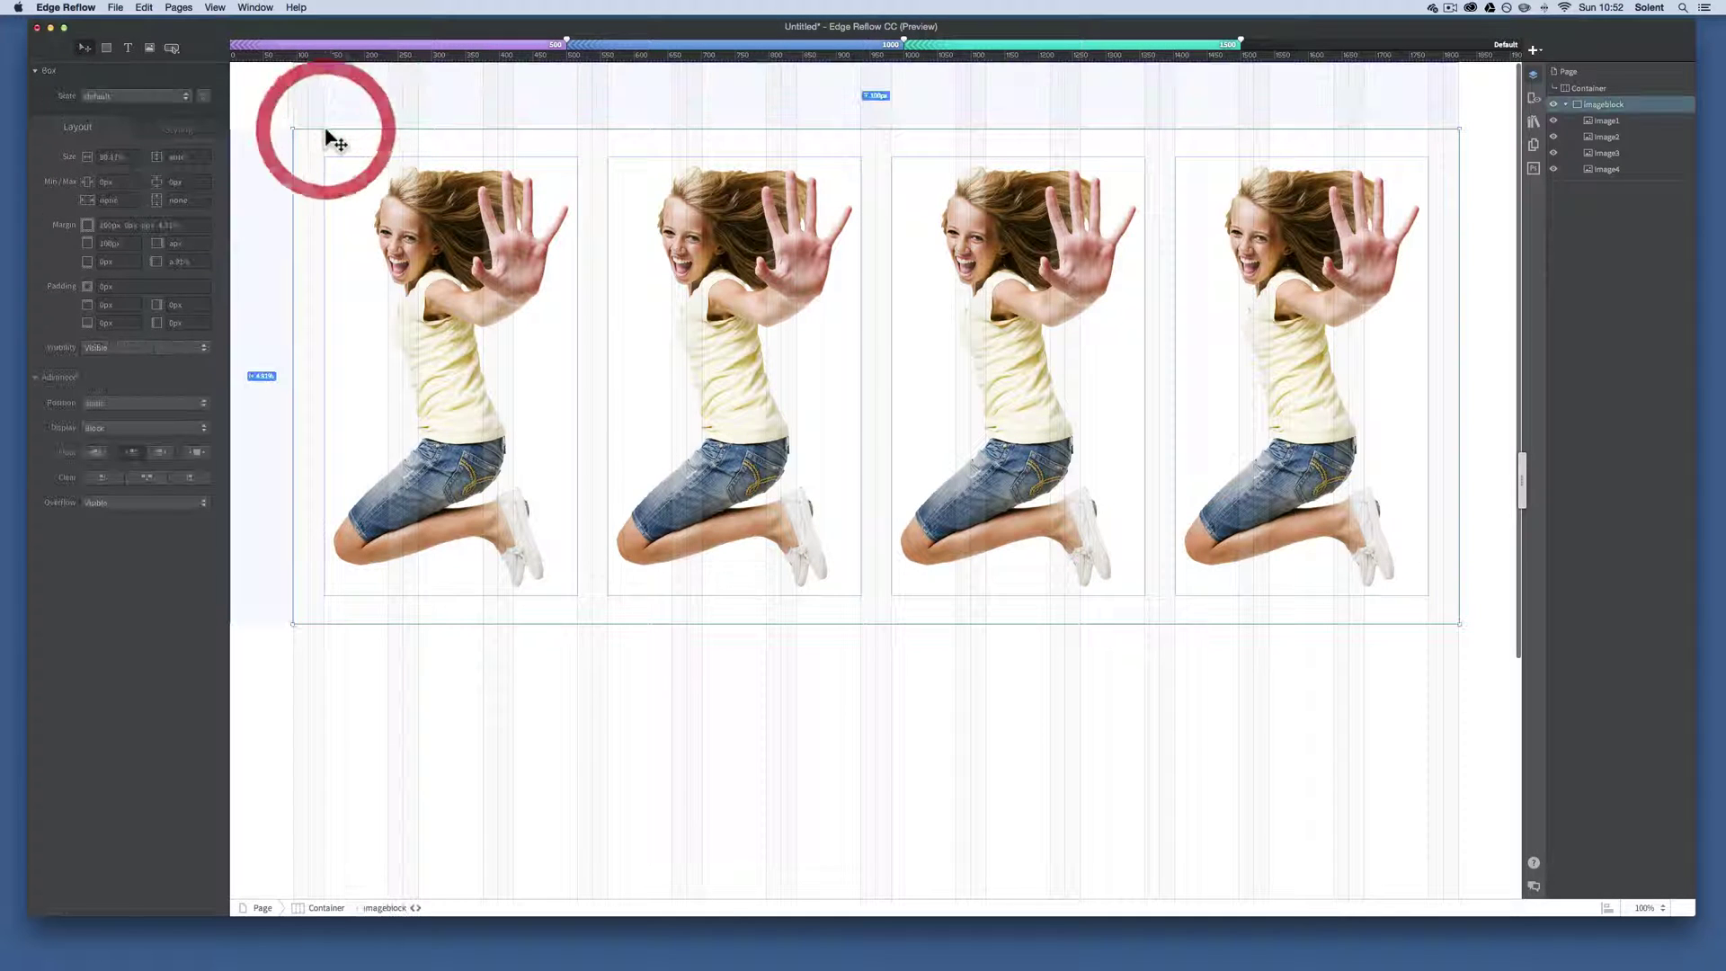
left_click(111, 242)
type("2")
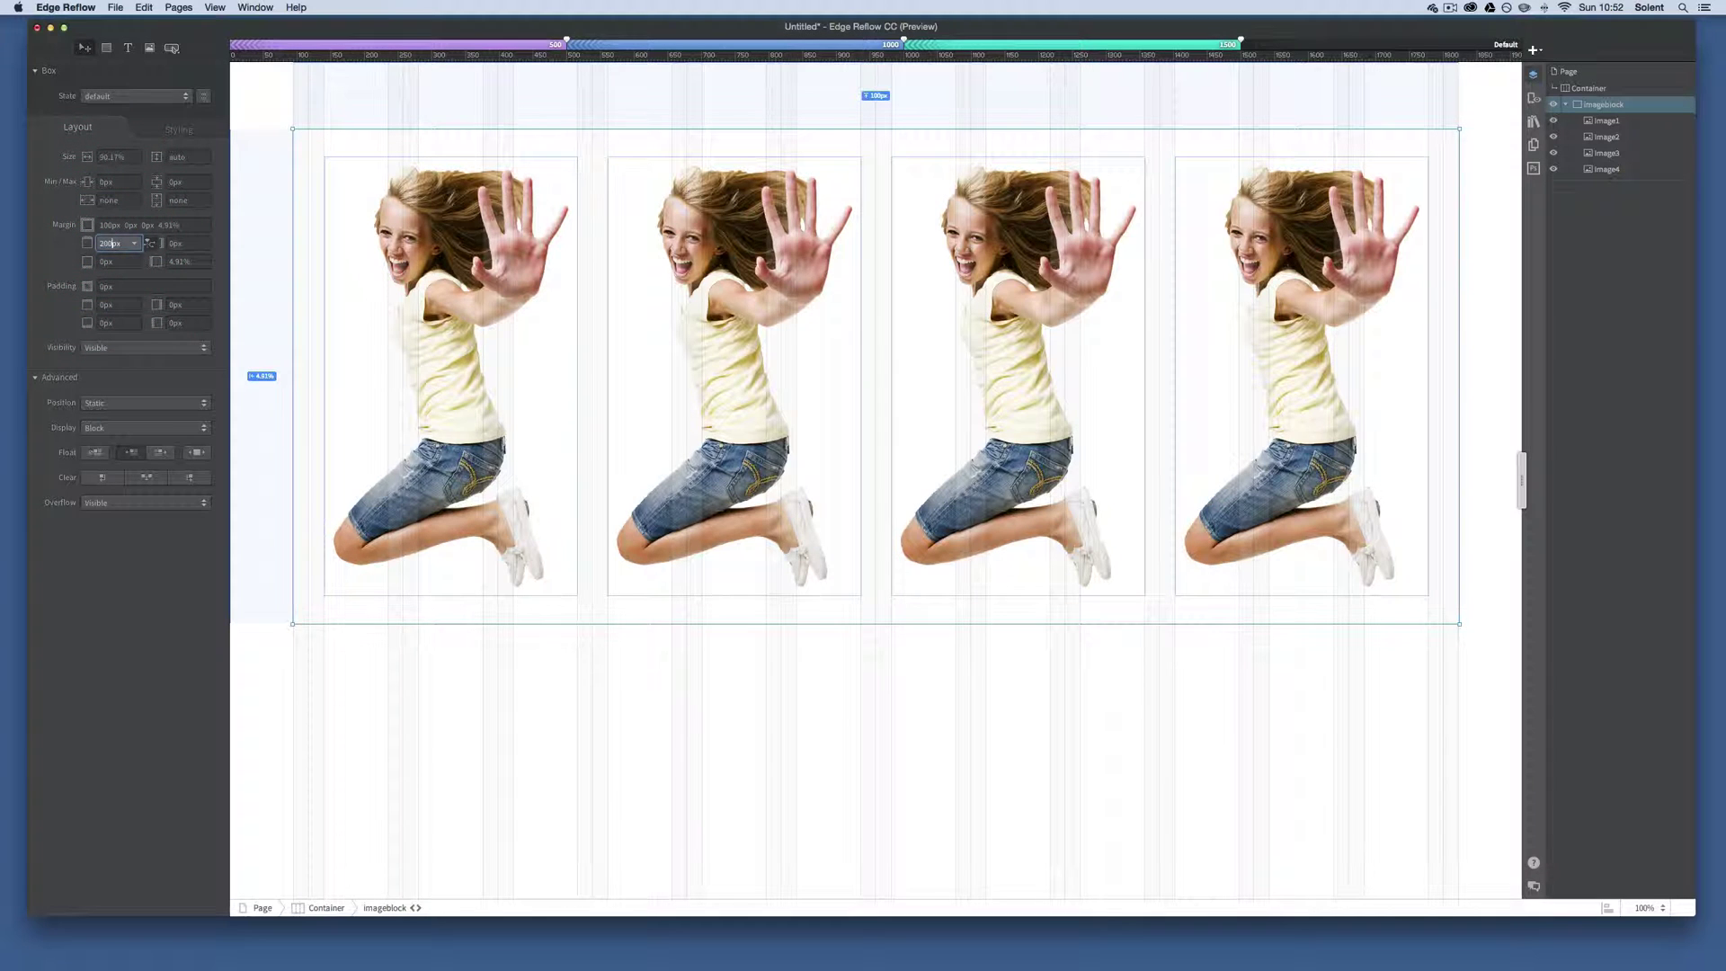
key("Return")
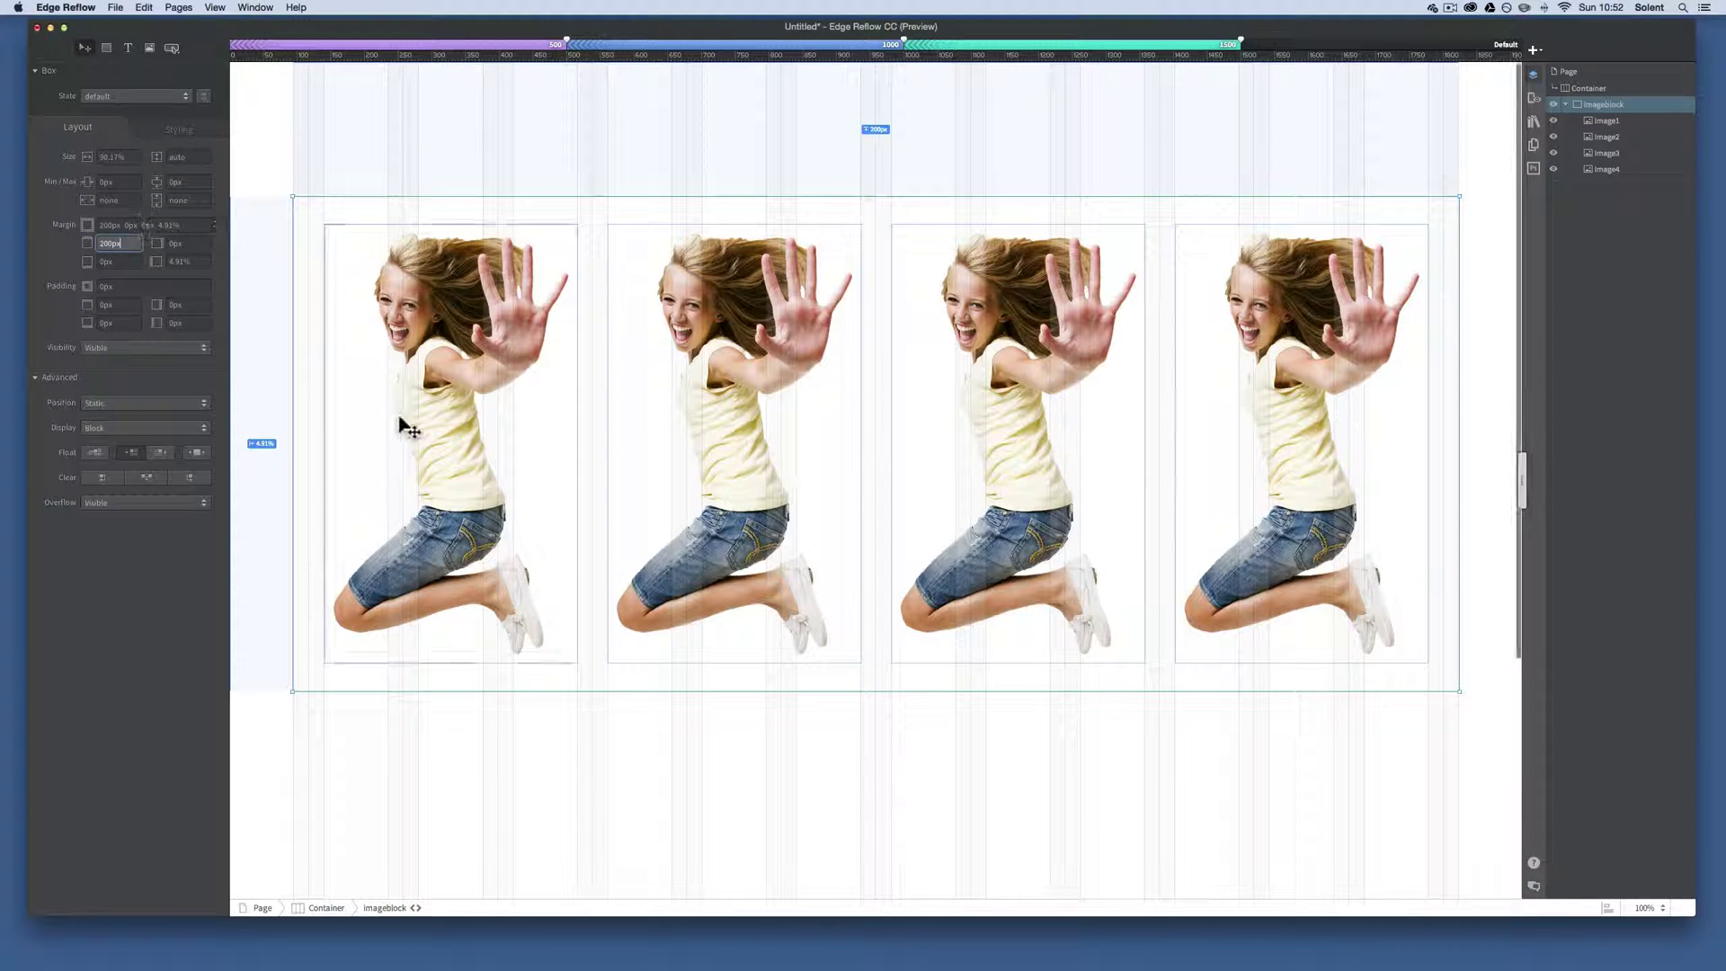
Draw a full-width box about 161 px high above the image block and give it a blue rgb(0, 147, 255) background
left_click(106, 49)
mouse_move(231, 63)
left_mouse_down()
mouse_move(516, 165)
mouse_move(1359, 192)
mouse_move(1533, 169)
mouse_move(1521, 180)
left_mouse_up()
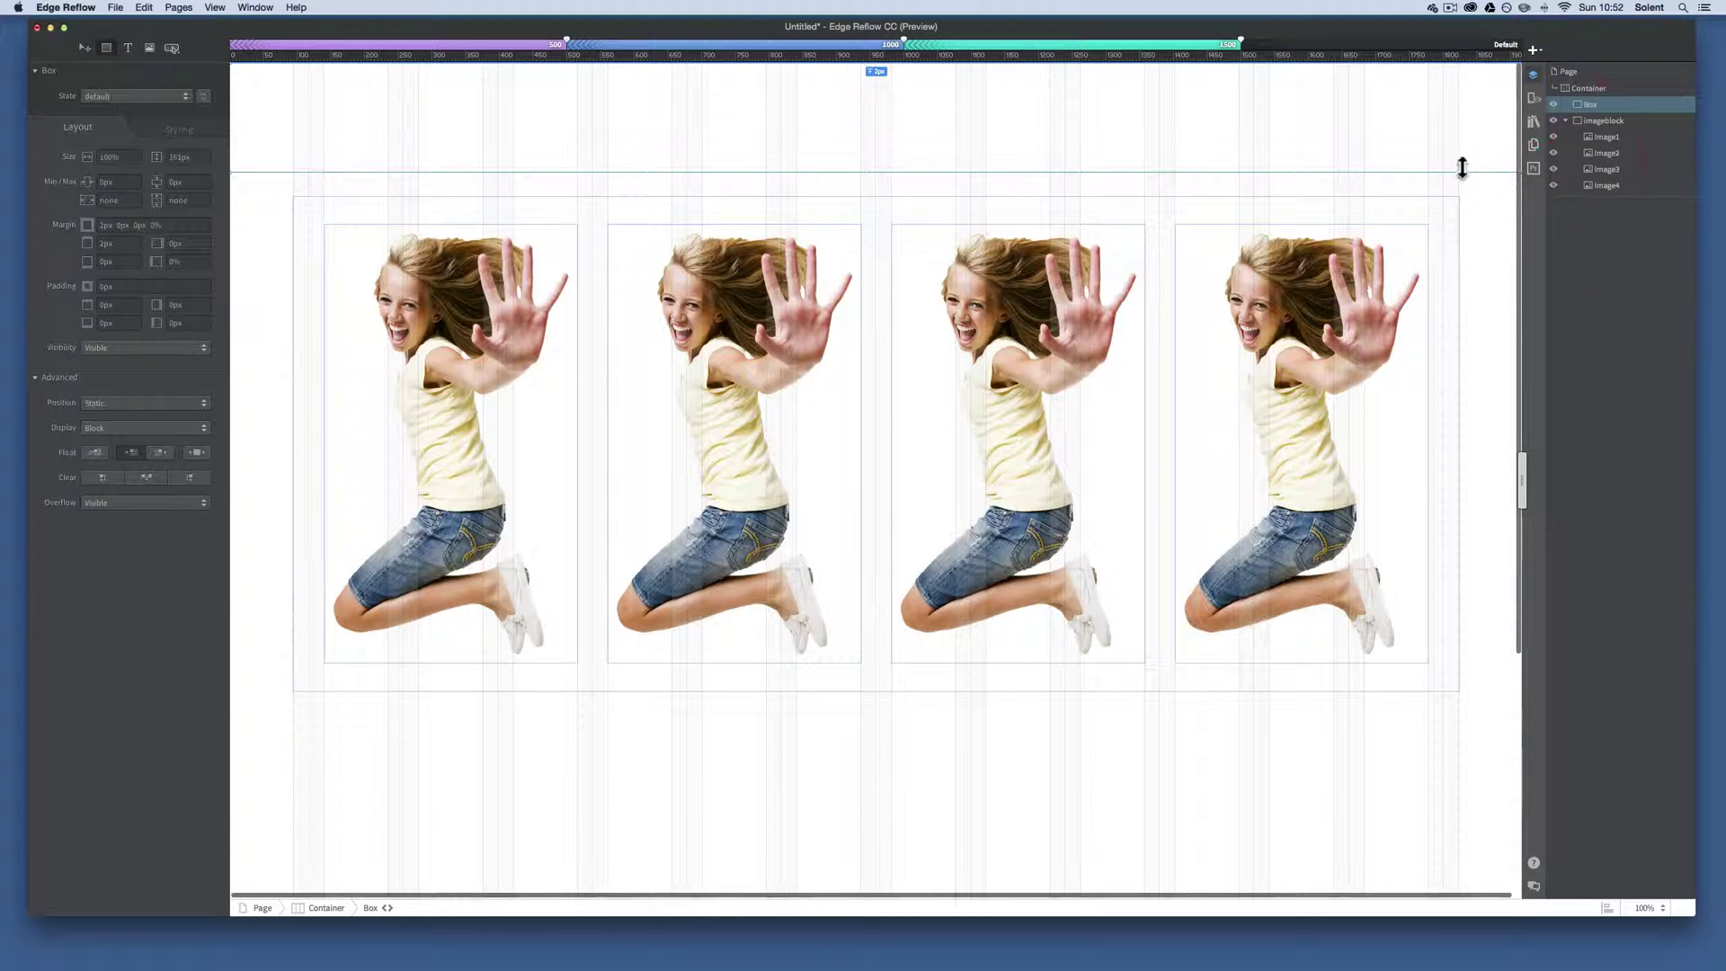
left_click(171, 130)
left_click(53, 175)
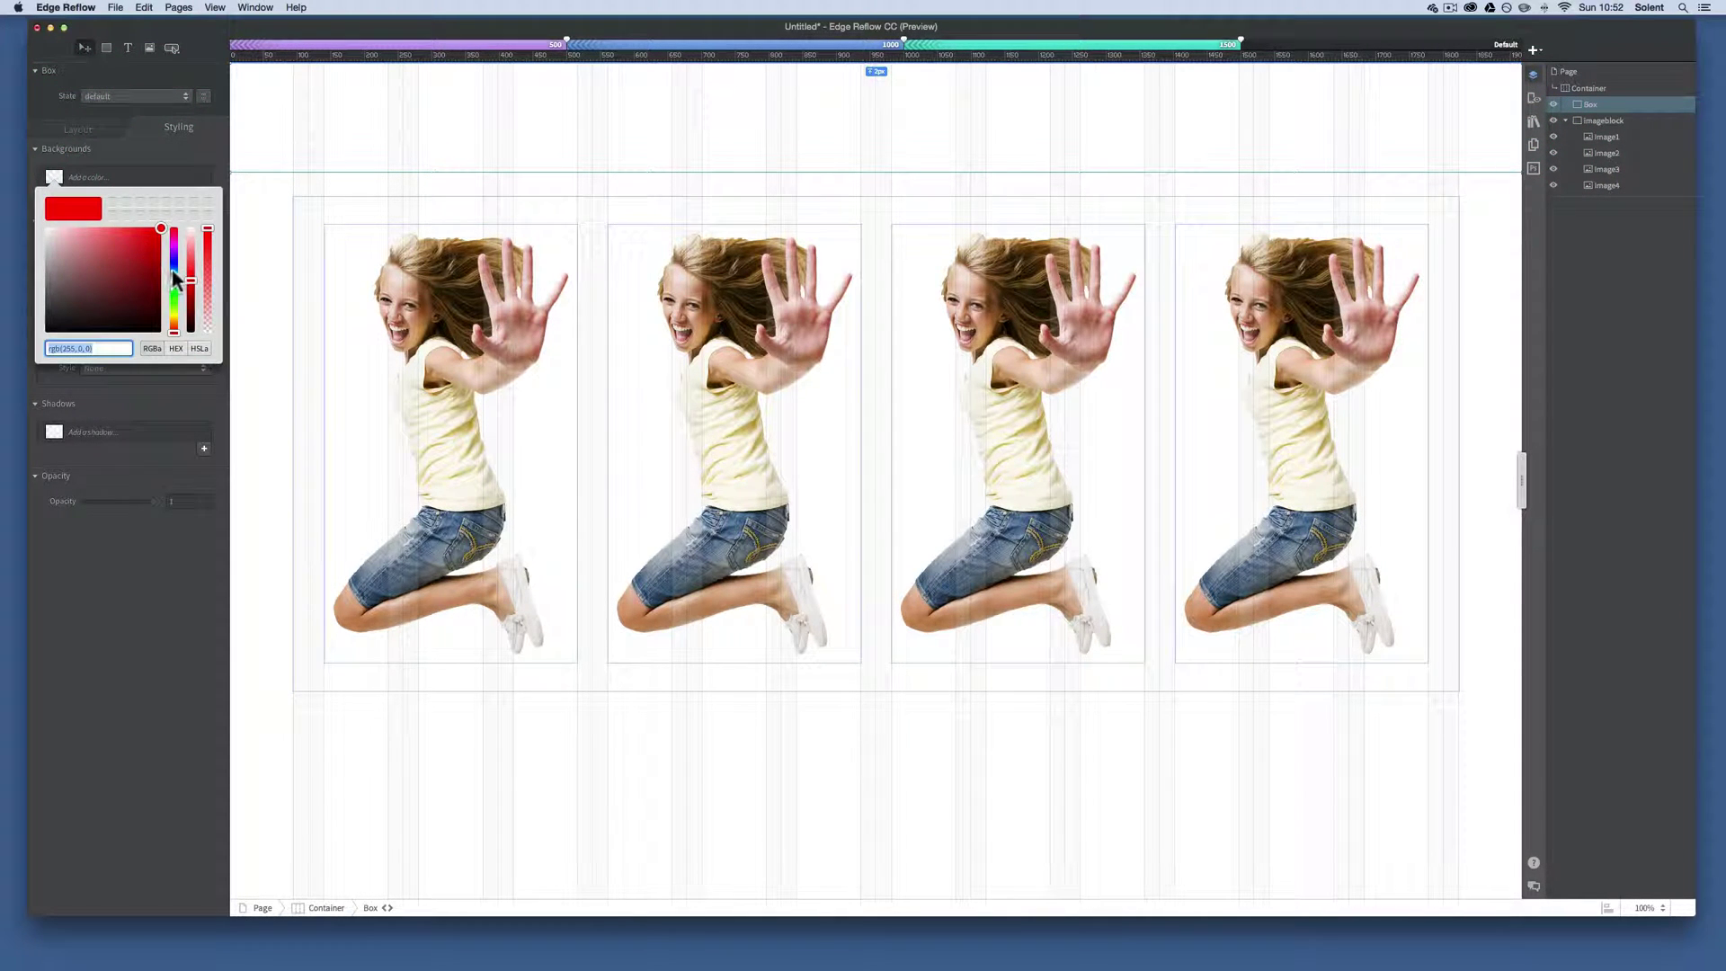
left_click(172, 271)
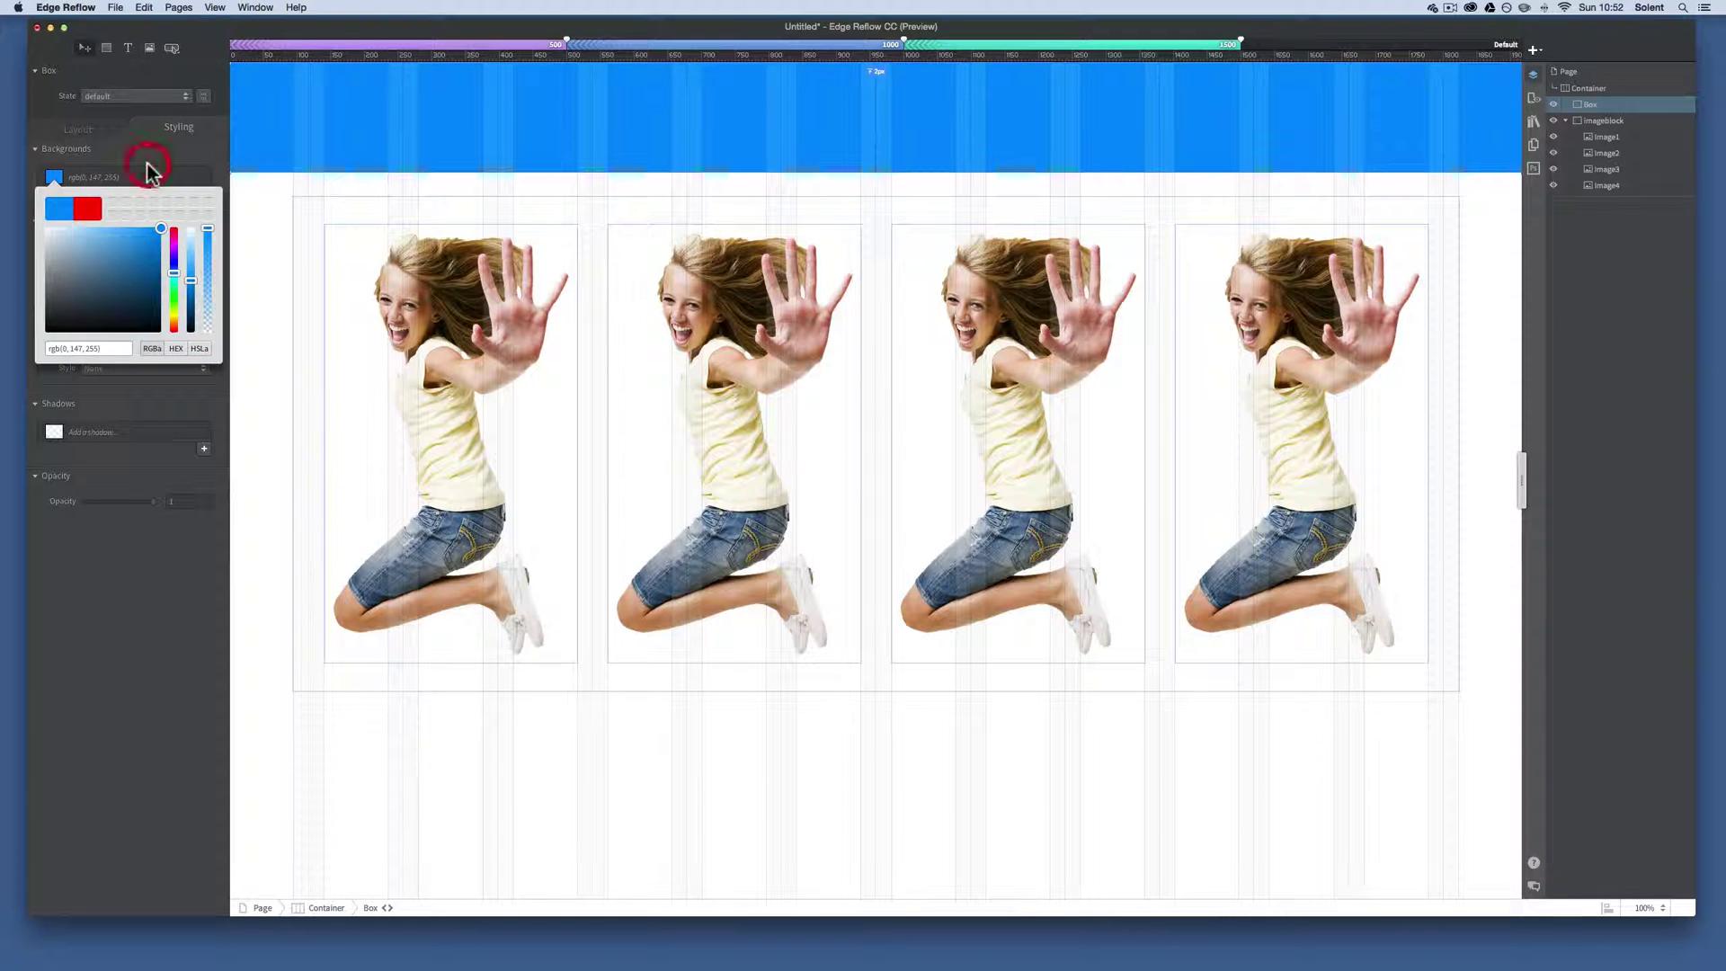
left_click(108, 158)
Centre the blue box with automatic side margins and preview the page at a wider width without the interface
left_click(76, 128)
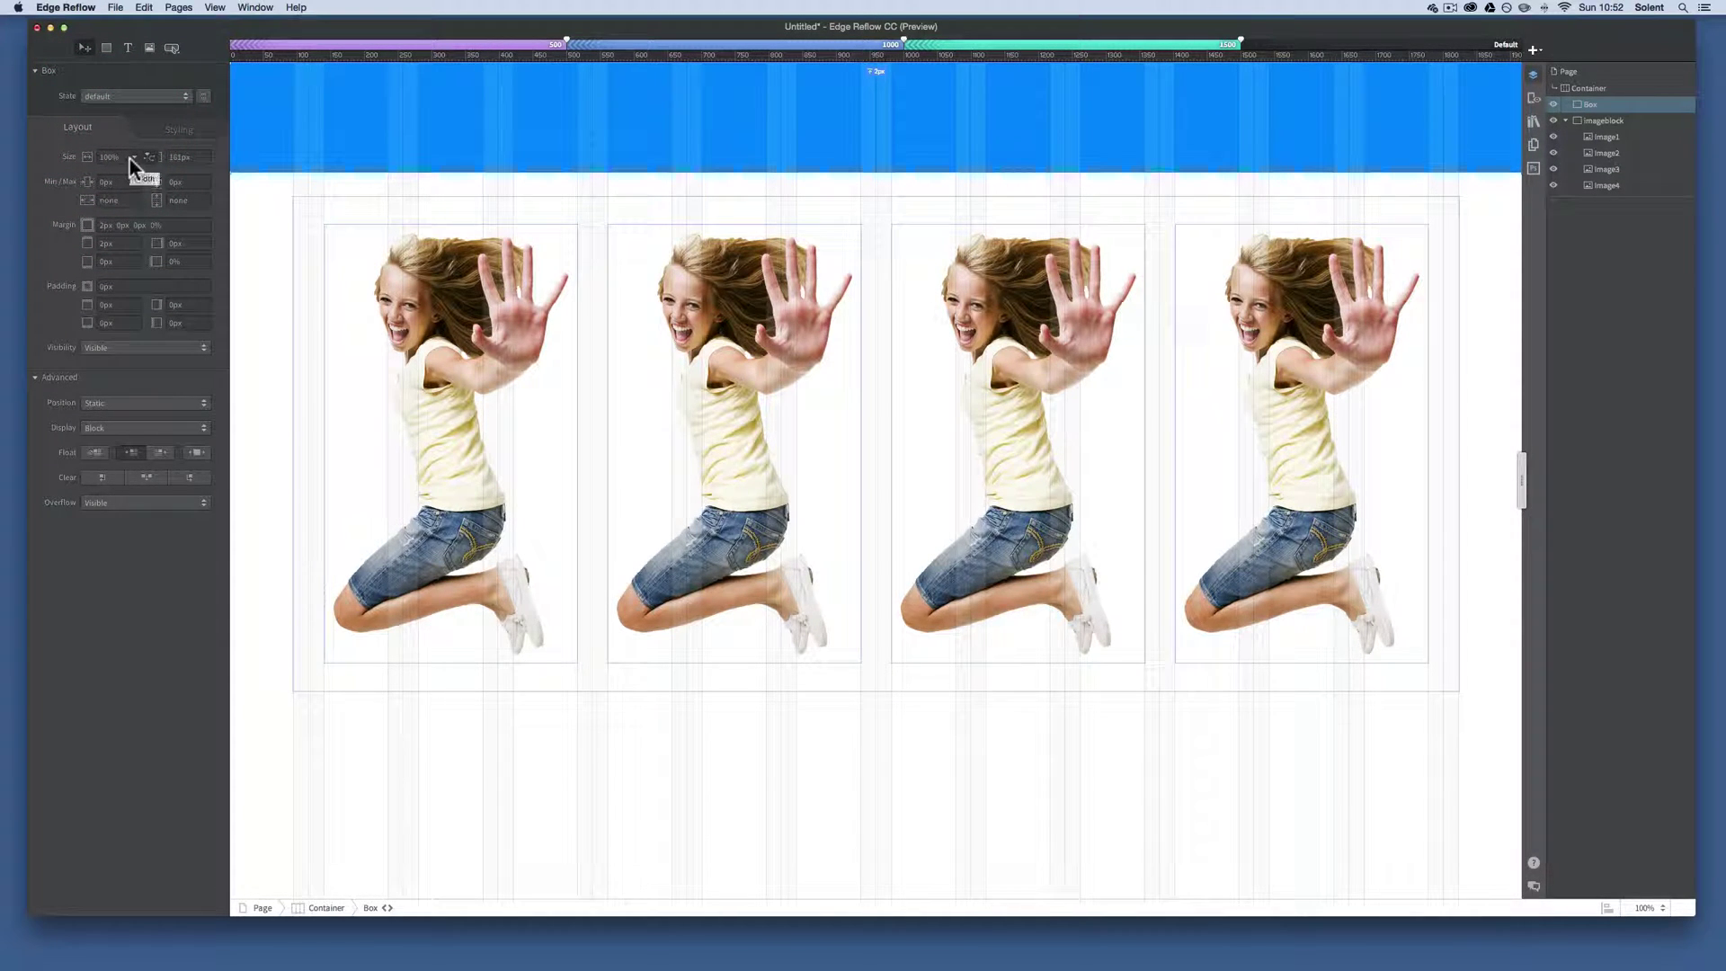
left_click(194, 453)
left_click(542, 859)
key("Tab")
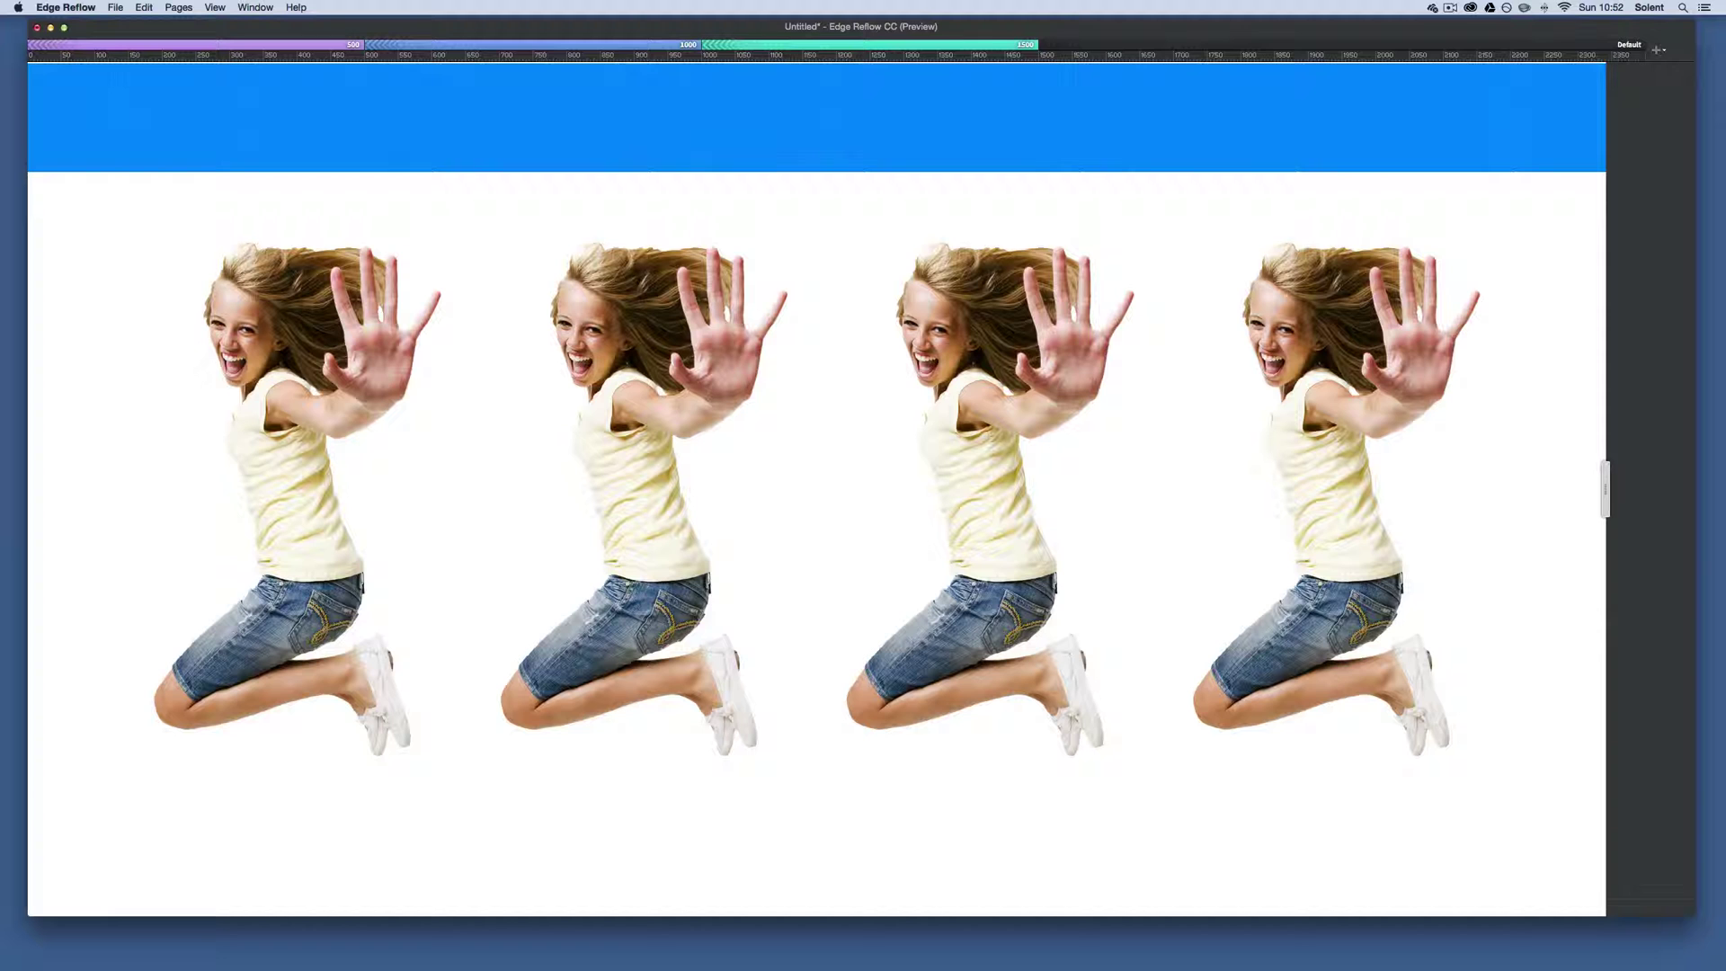
left_click_drag(1613, 497, 1717, 540)
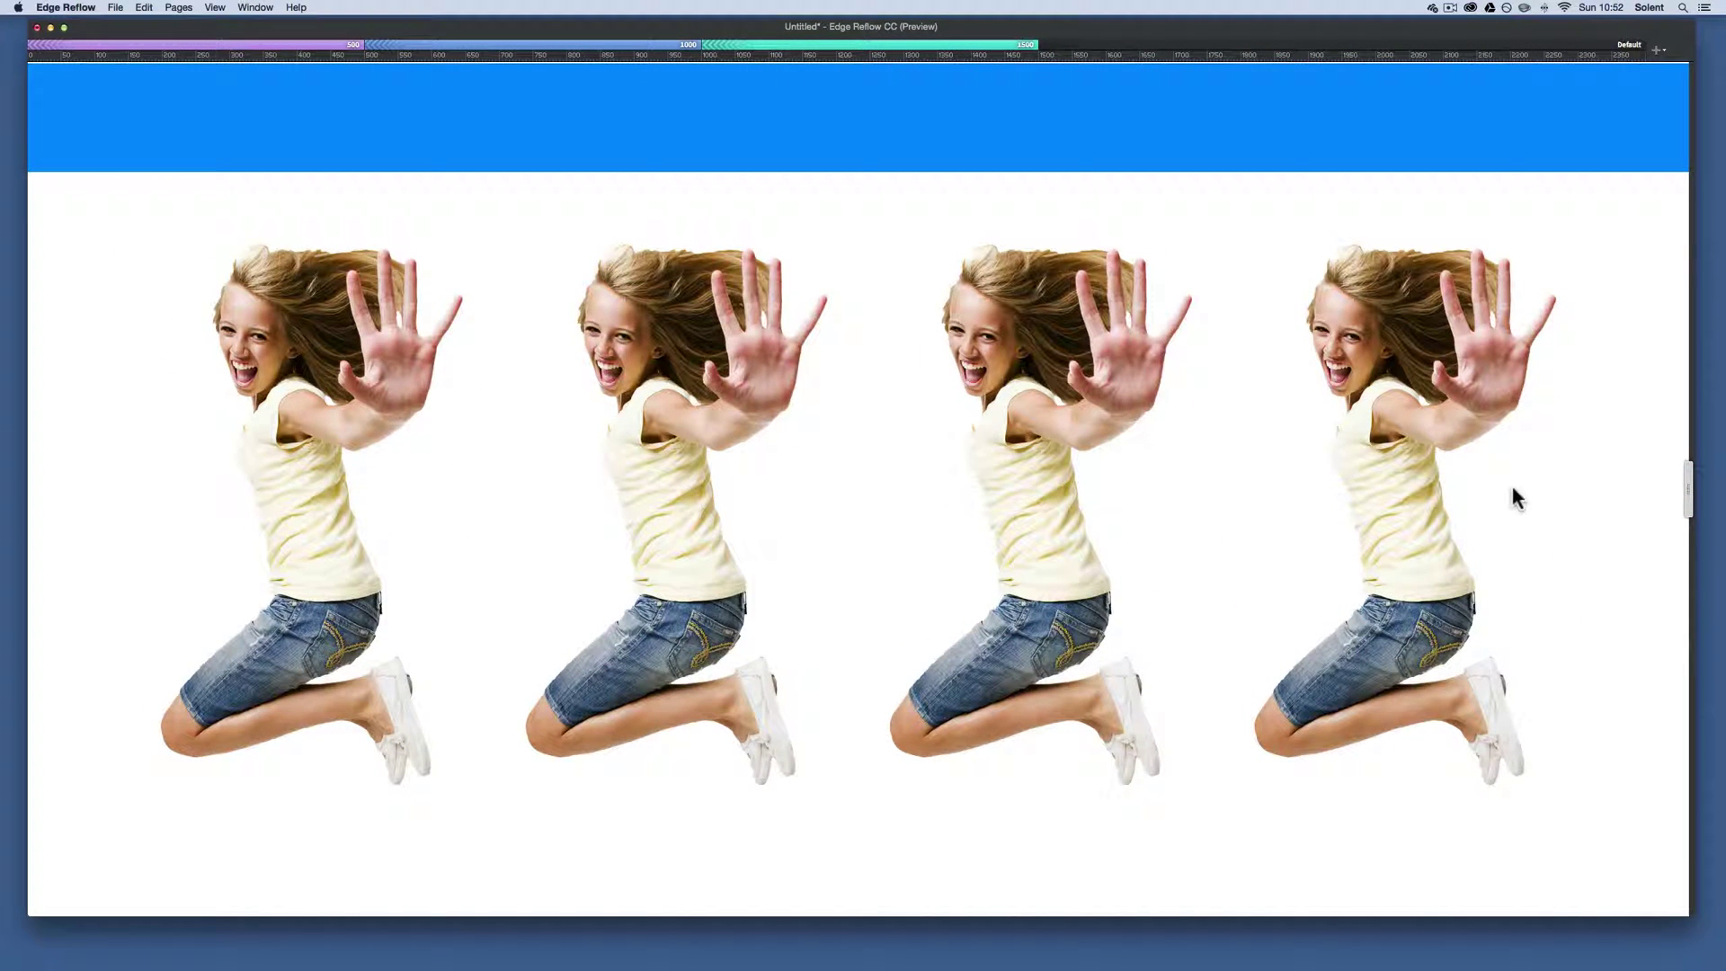
key("Escape")
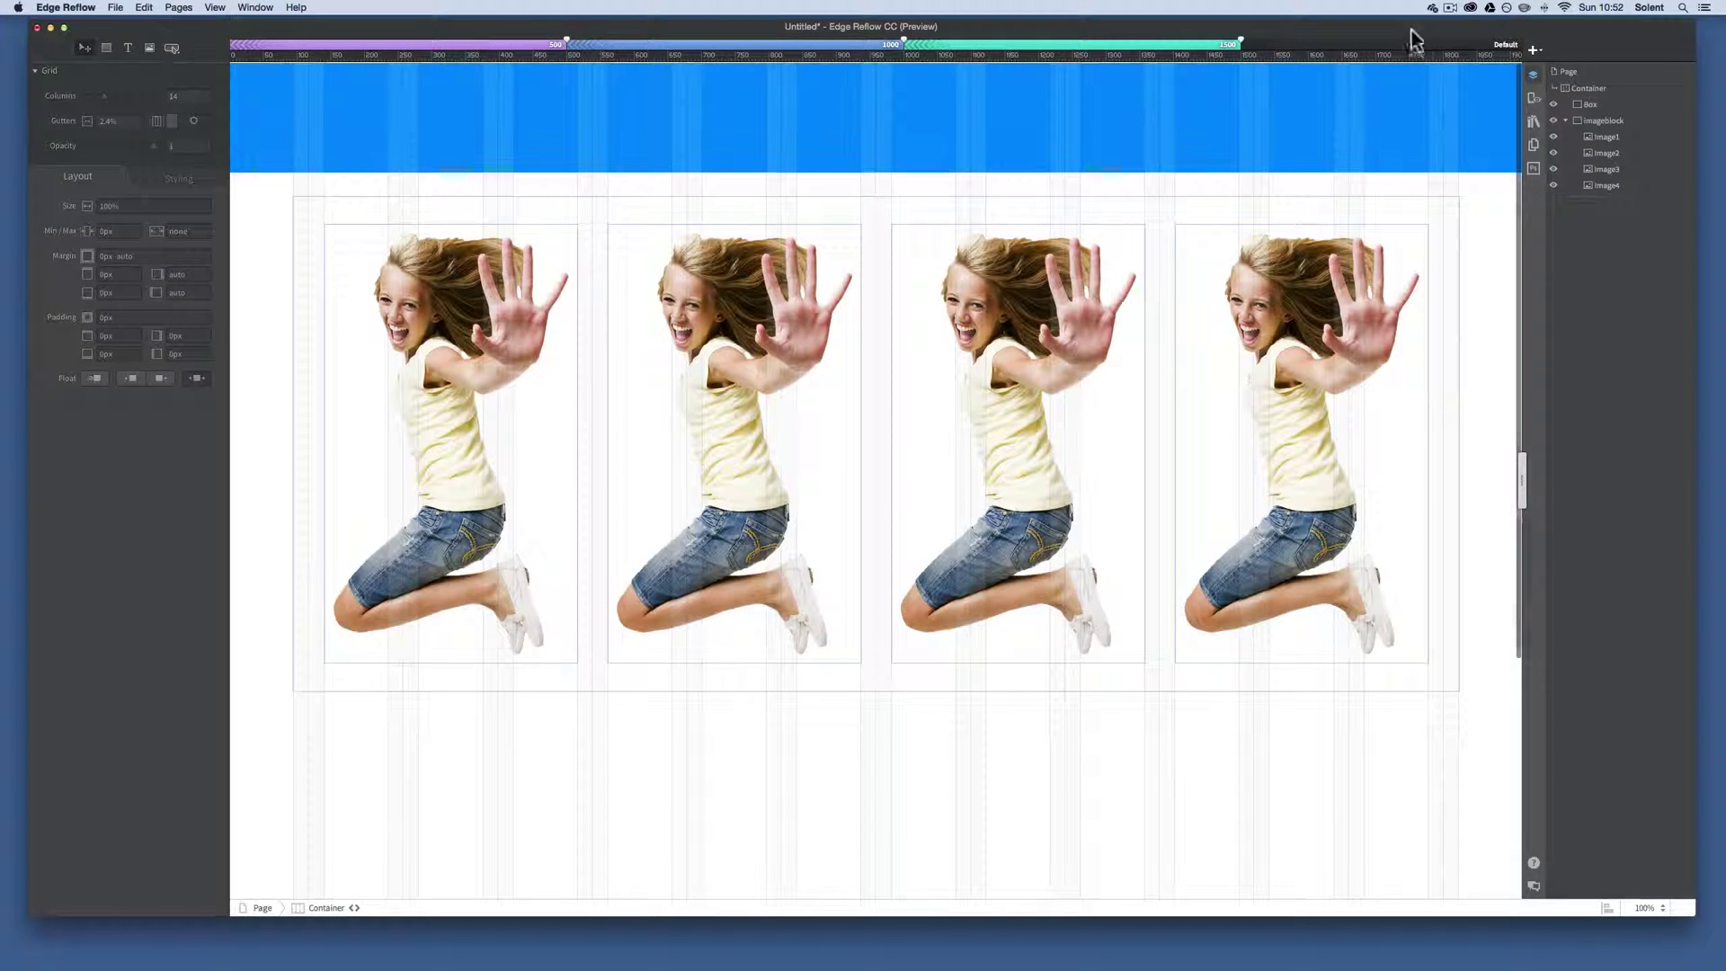
Set the blue box's top margin to 0px and deselect it
left_click(1057, 117)
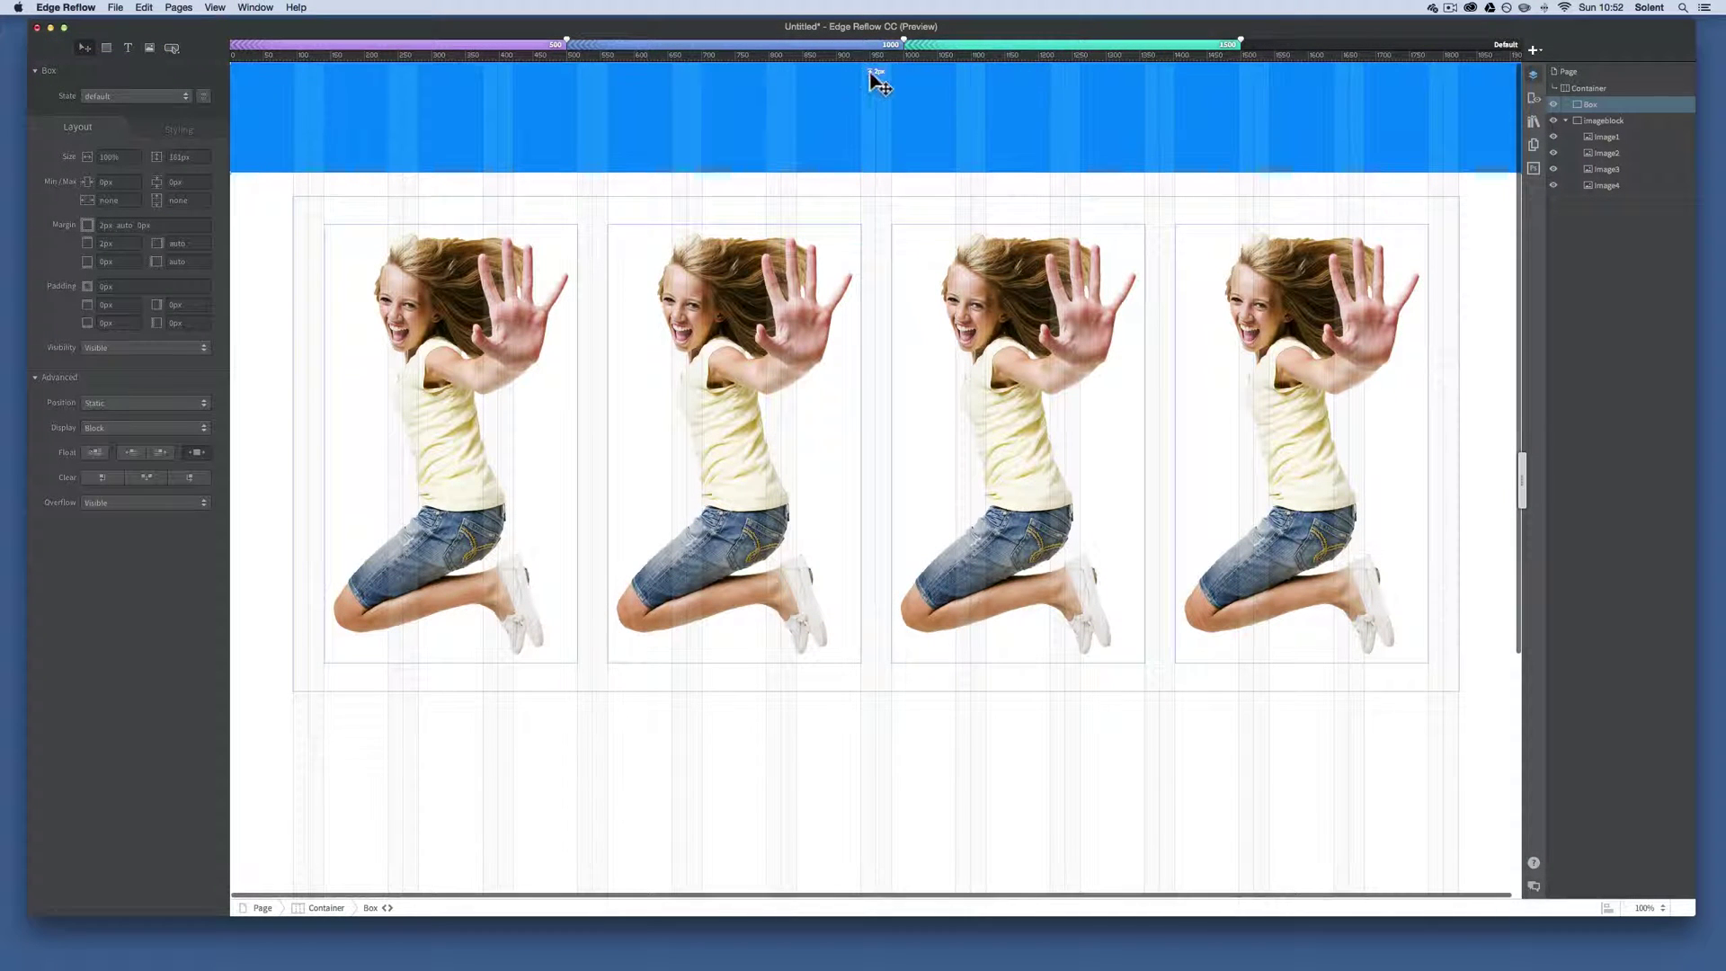
left_click(117, 242)
type("0px")
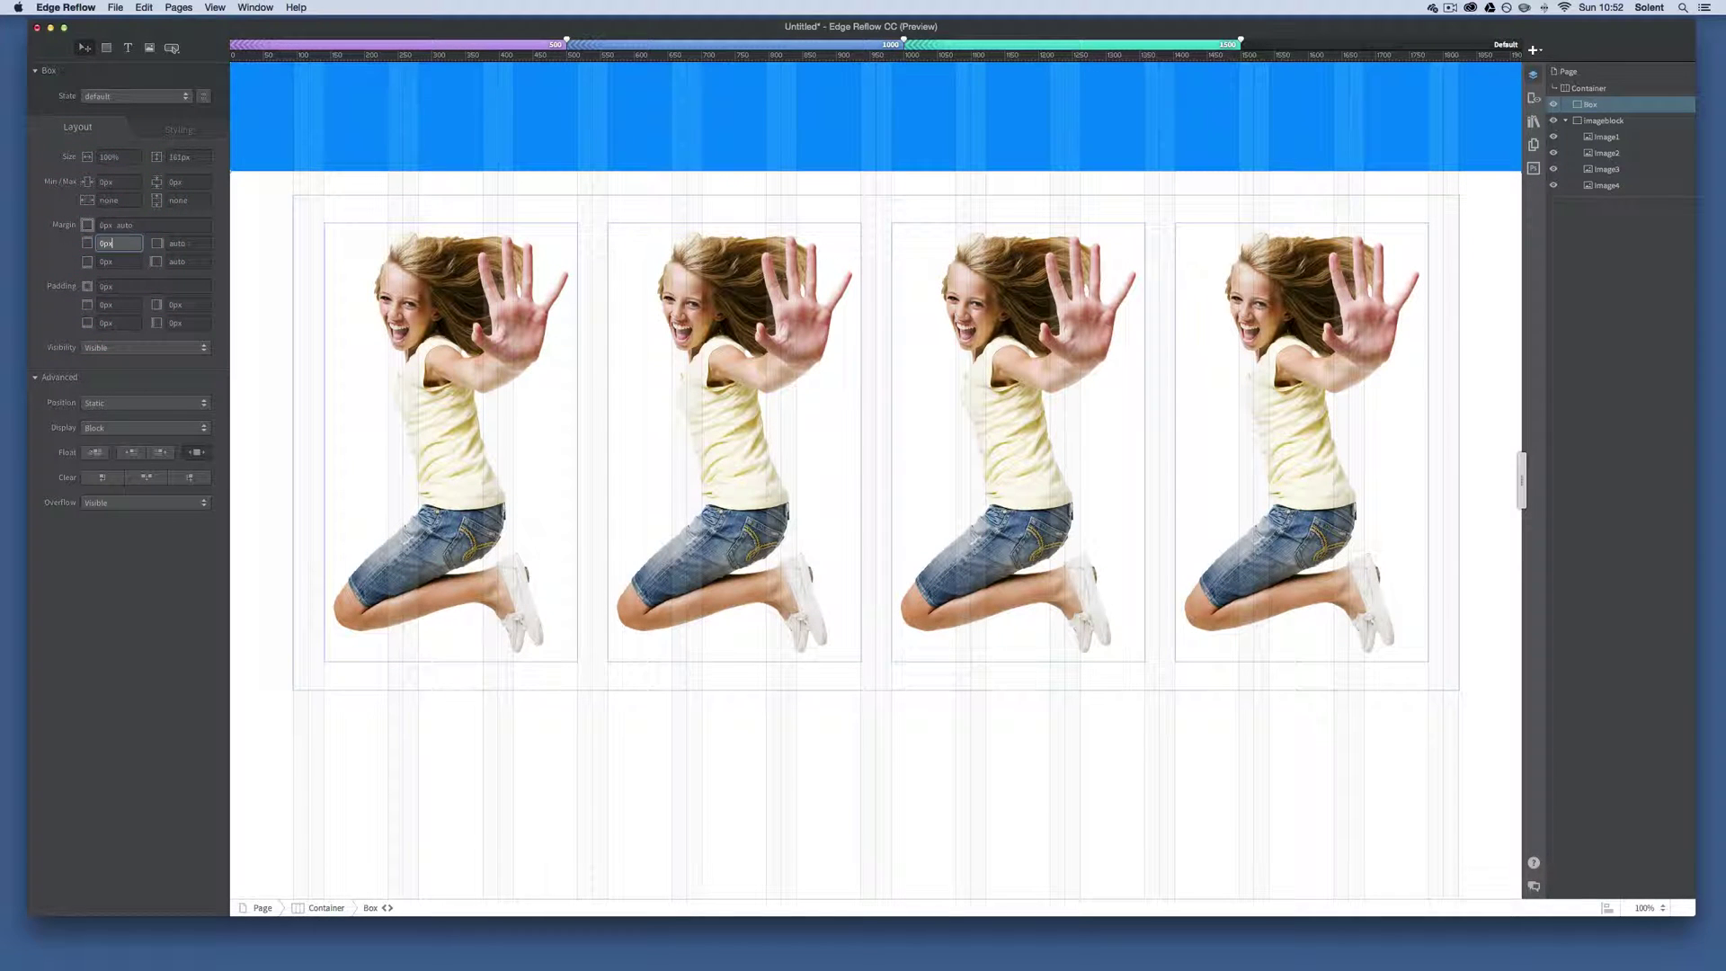
left_click(456, 755)
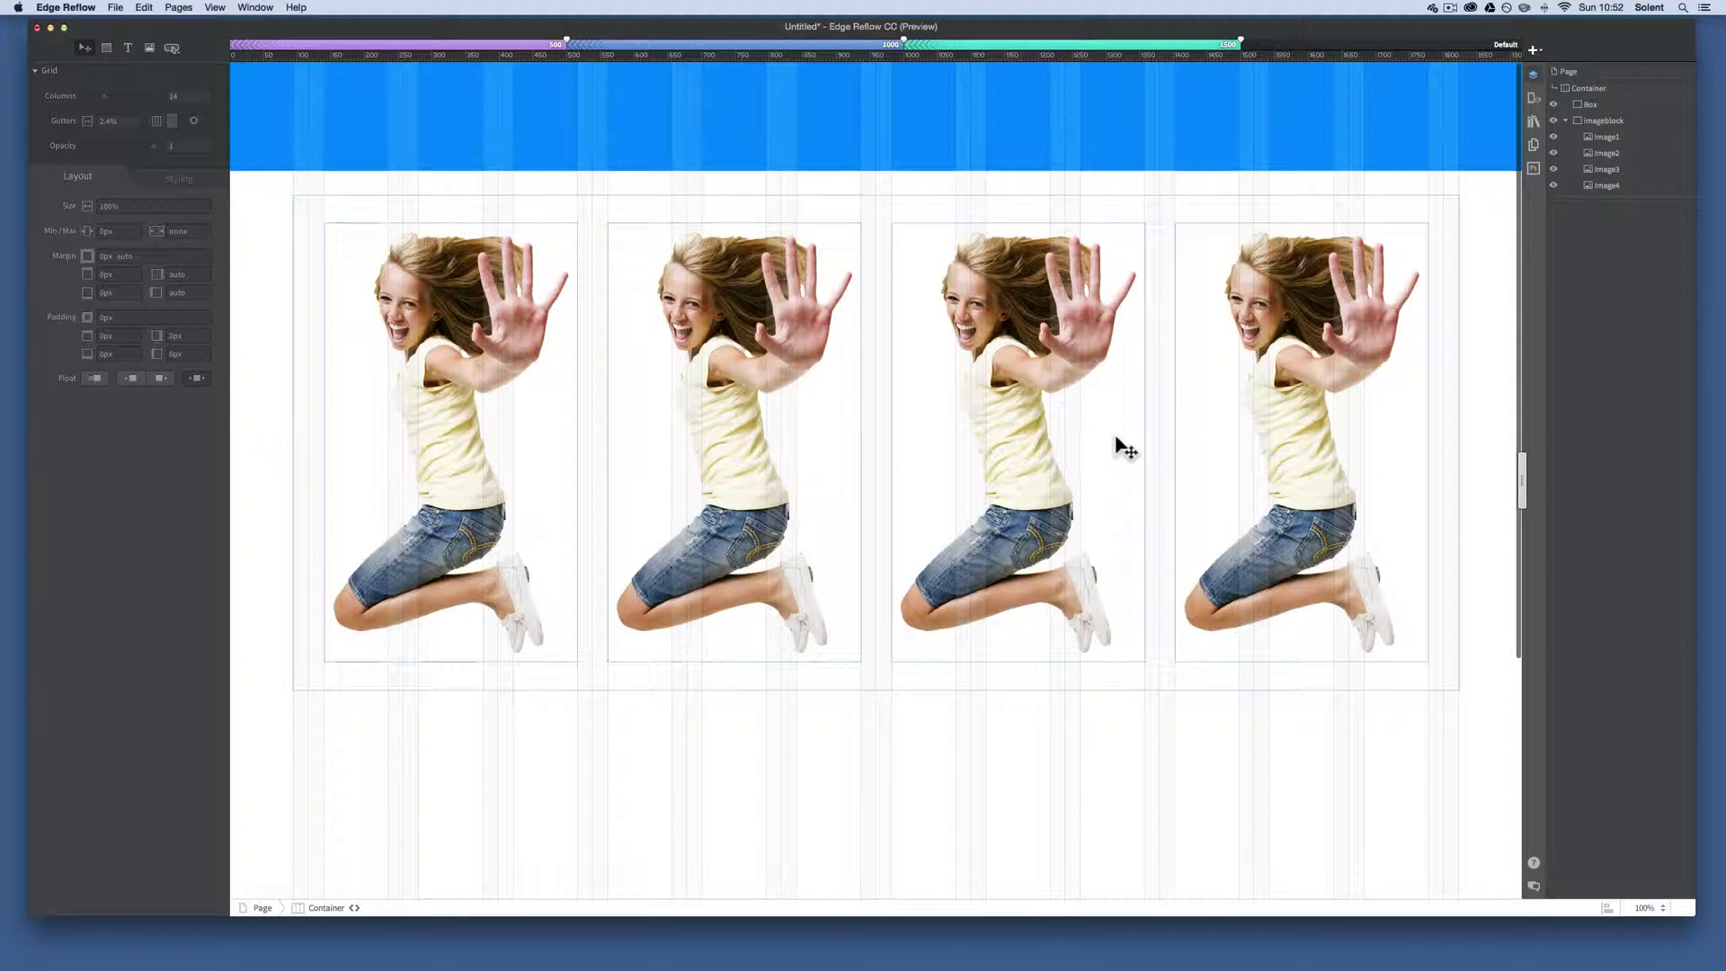
Preview the page without the interface and resize it to check how the blue header and the four images reflow
key("Tab")
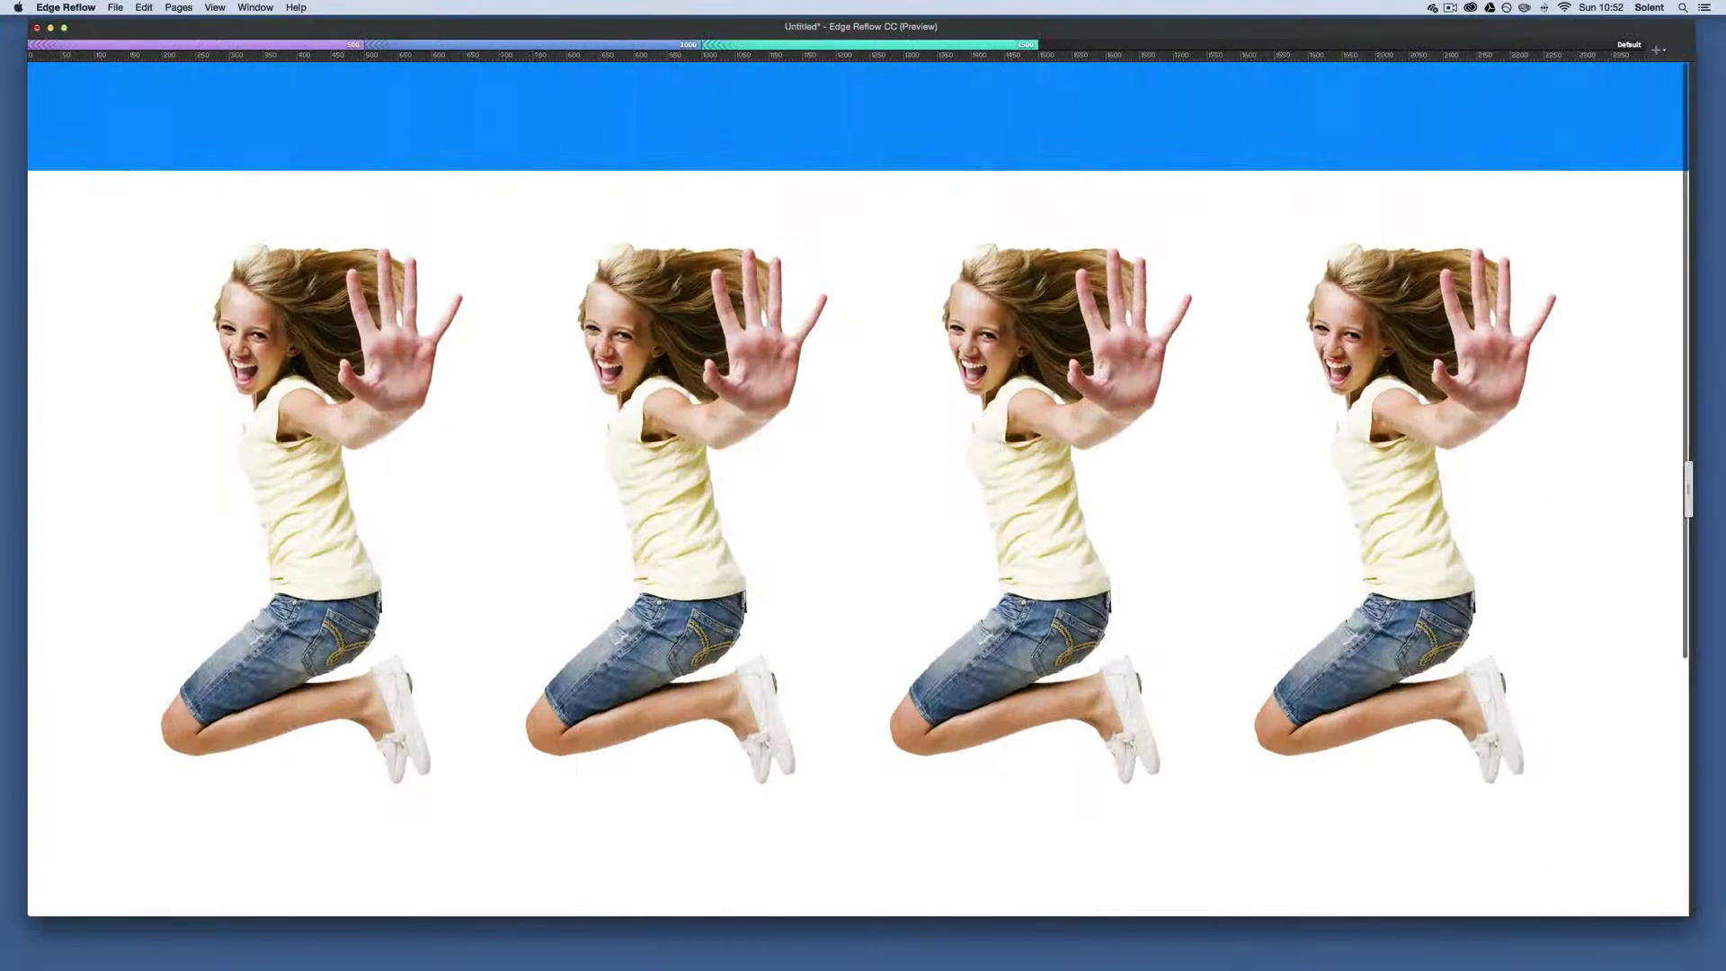
mouse_move(1693, 495)
left_mouse_down()
mouse_move(720, 435)
mouse_move(347, 384)
mouse_move(1075, 469)
mouse_move(1690, 489)
left_mouse_up()
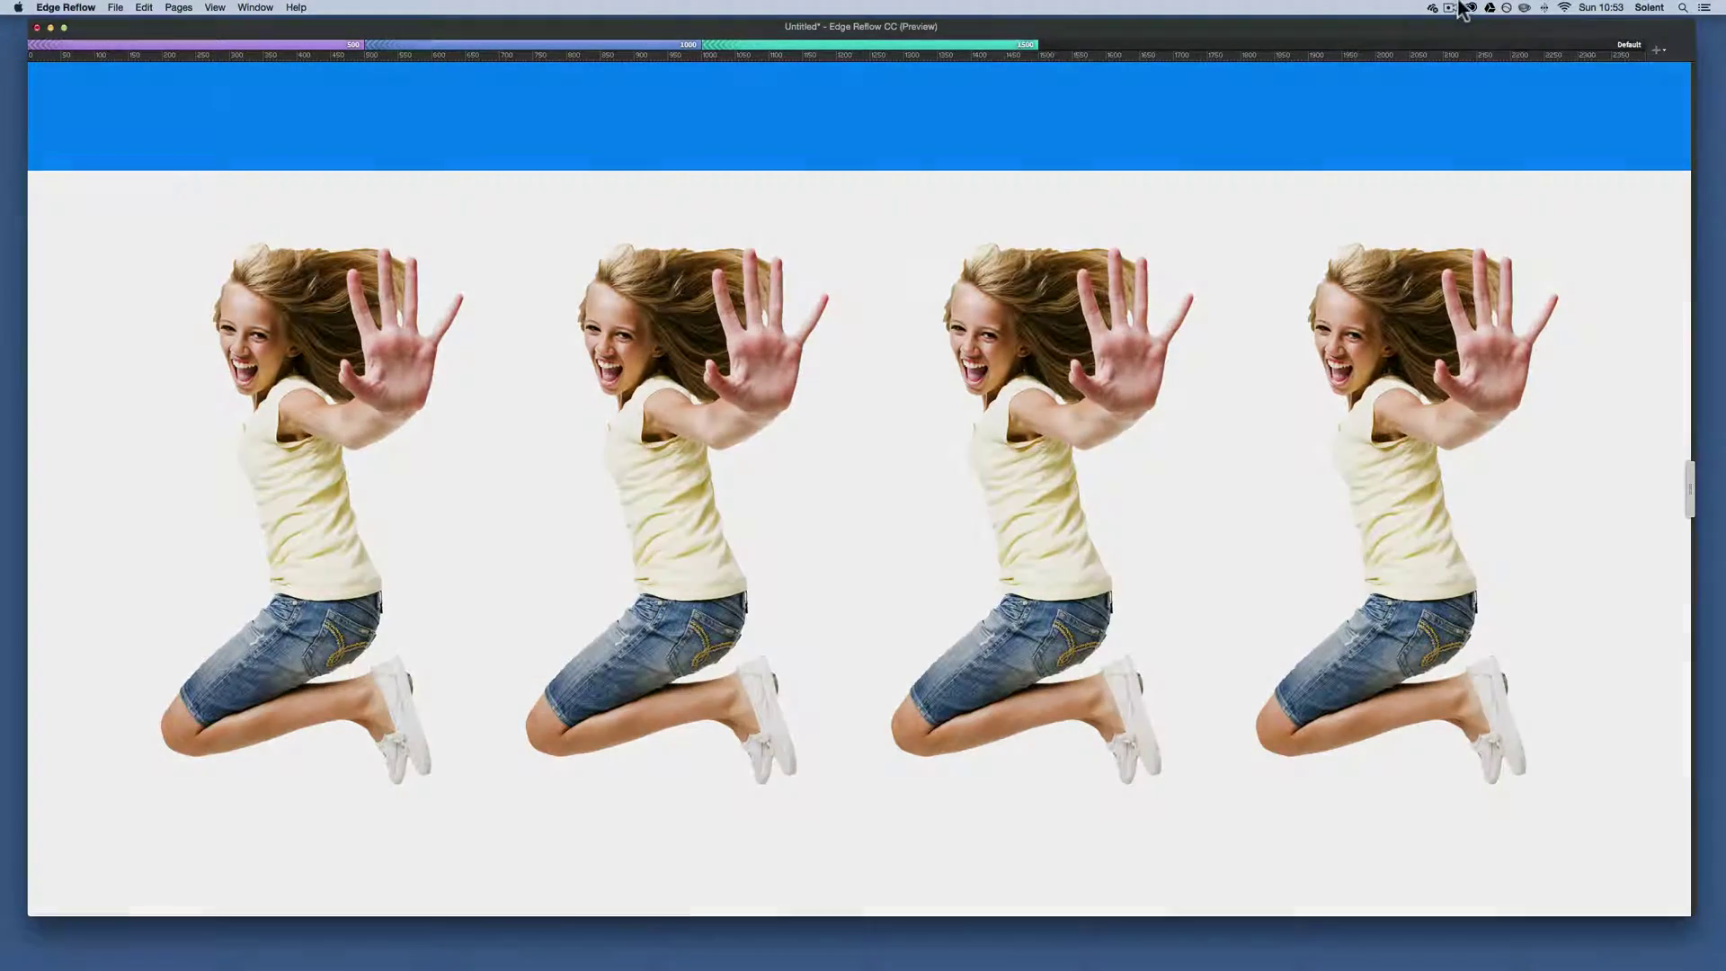
left_click(1449, 7)
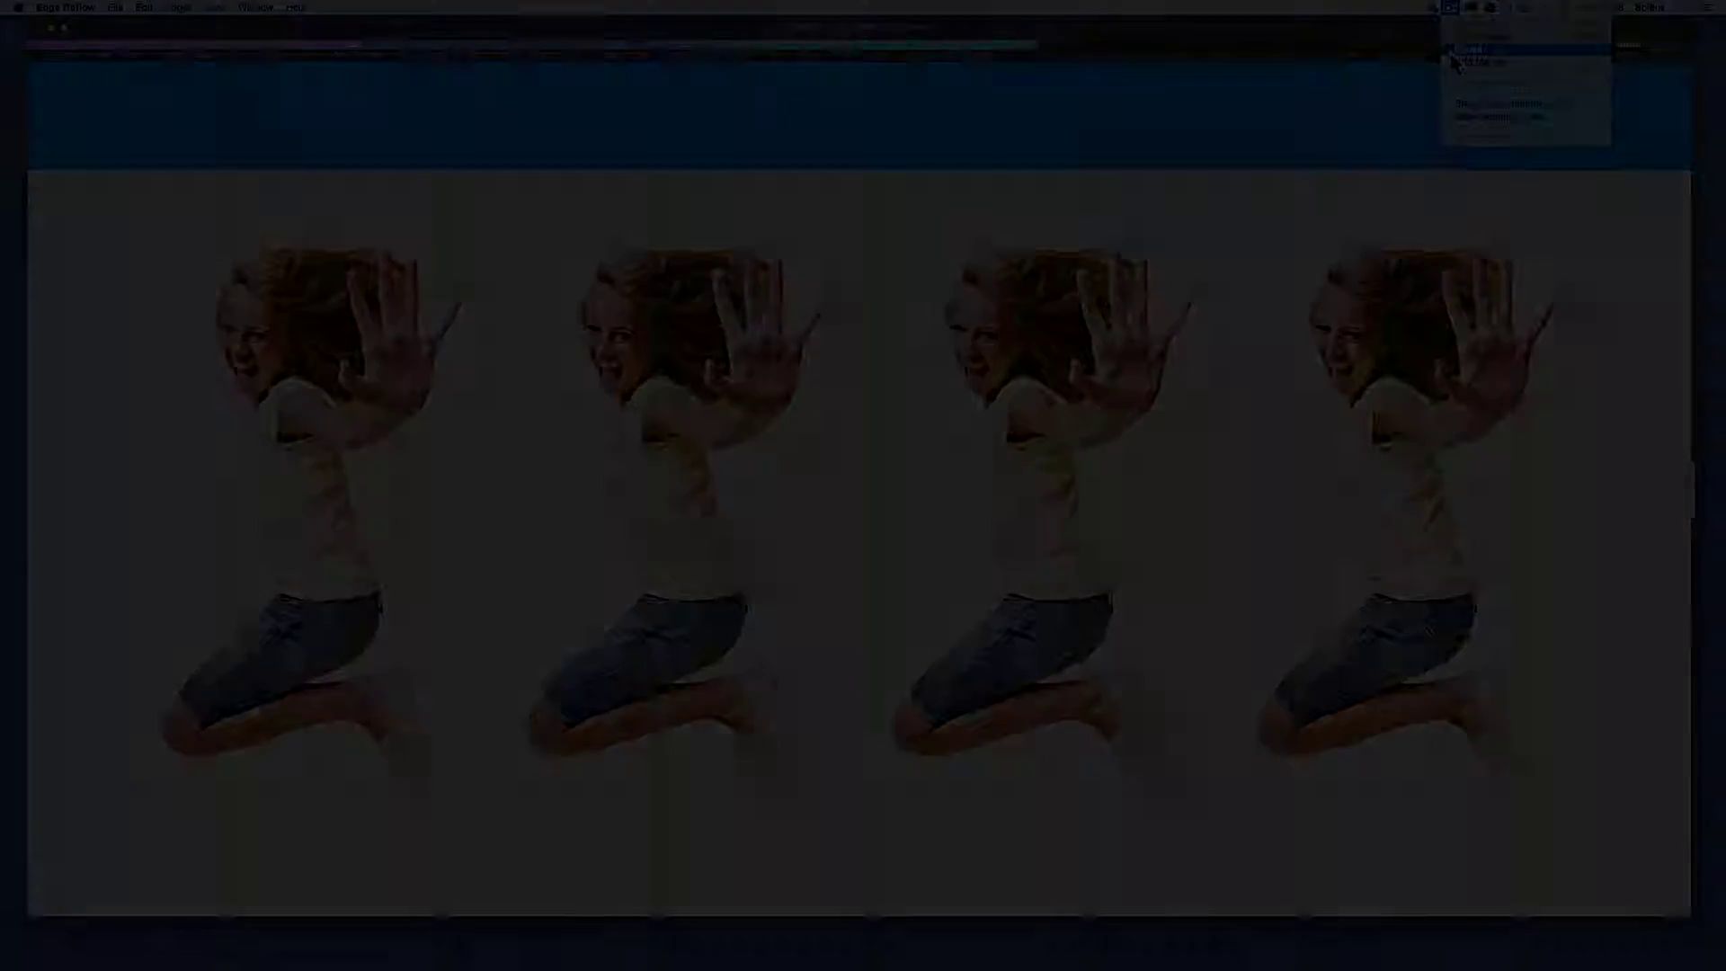